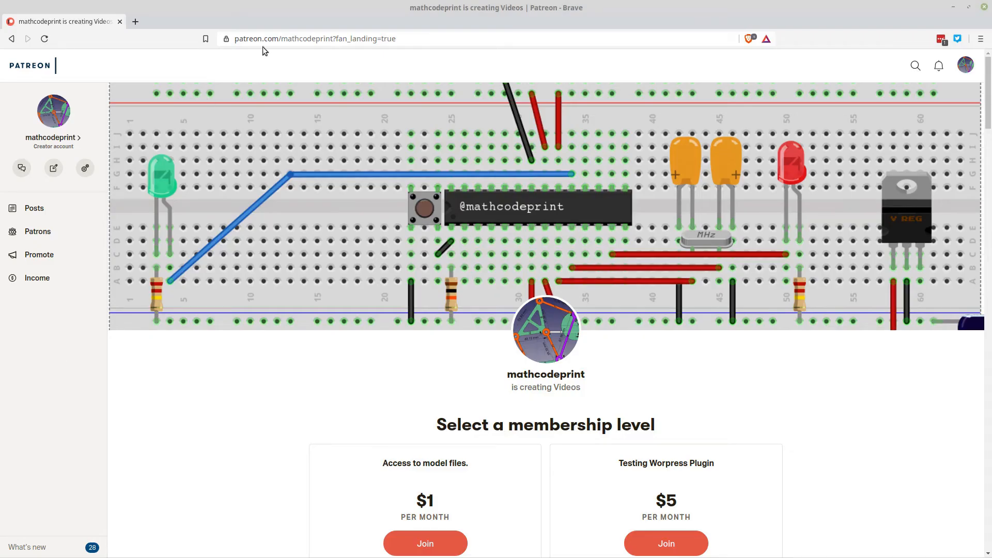
drag(237, 38, 305, 41)
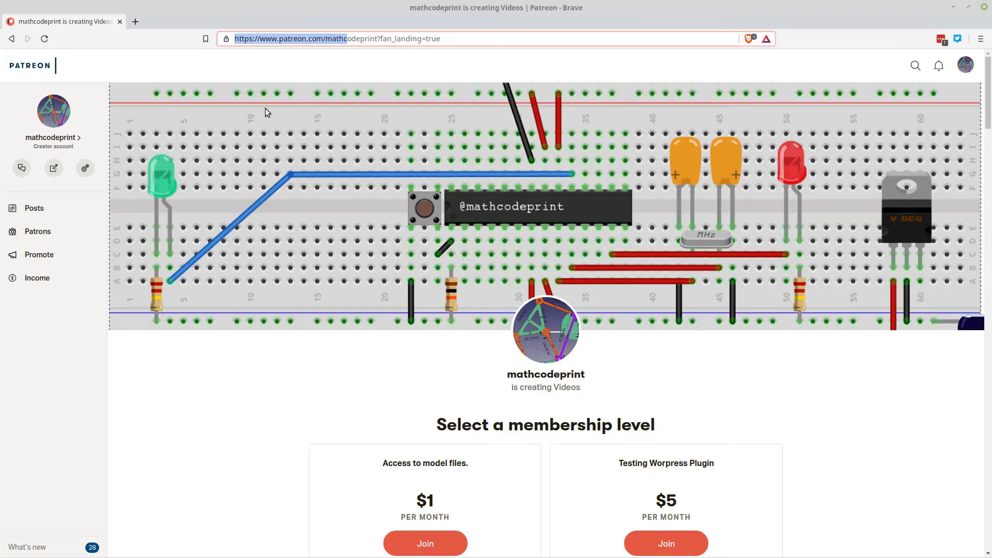
Step: Switch to FreeCAD, create a body and add an additive cylinder with a radius of 50 mm
key(super+m)
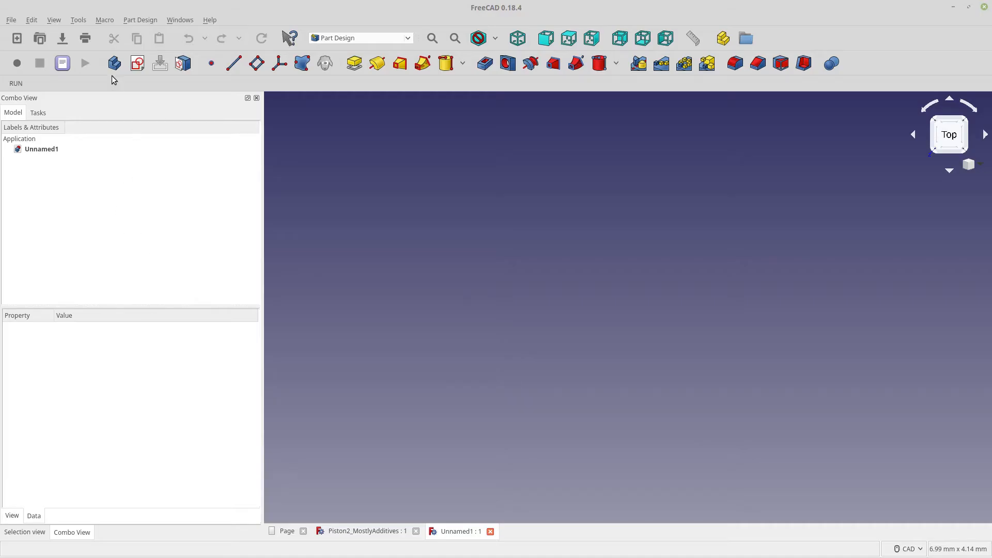
click(114, 63)
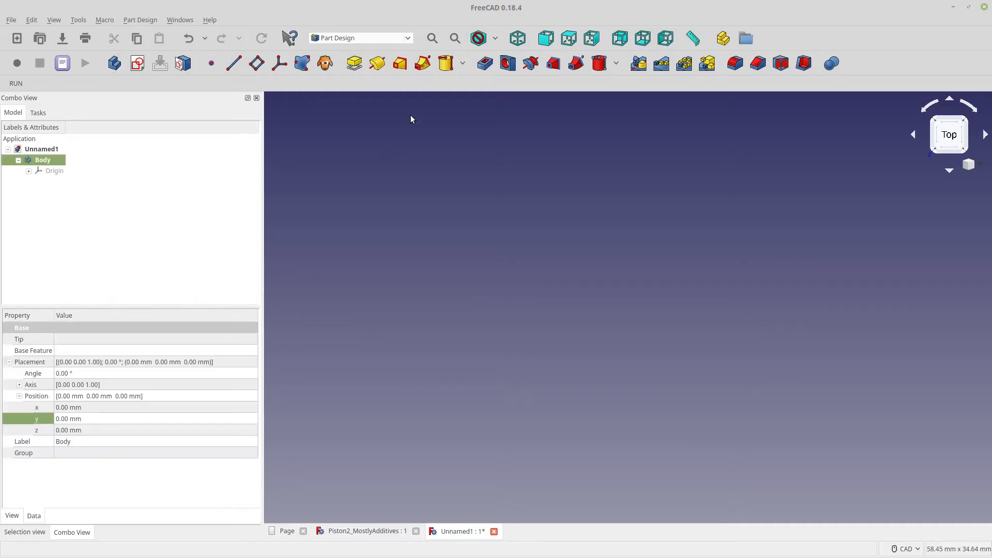
click(445, 63)
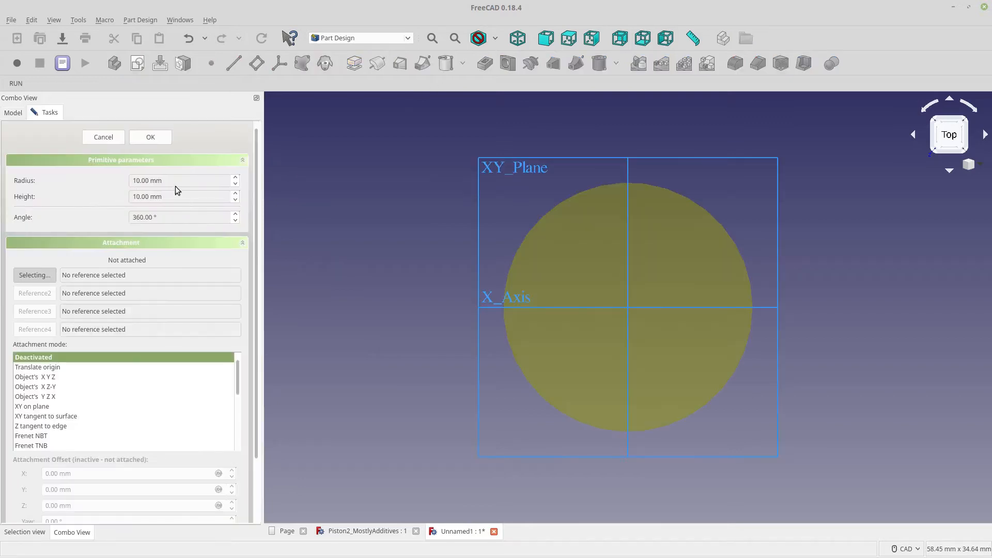
drag(169, 180, 91, 175)
text(50)
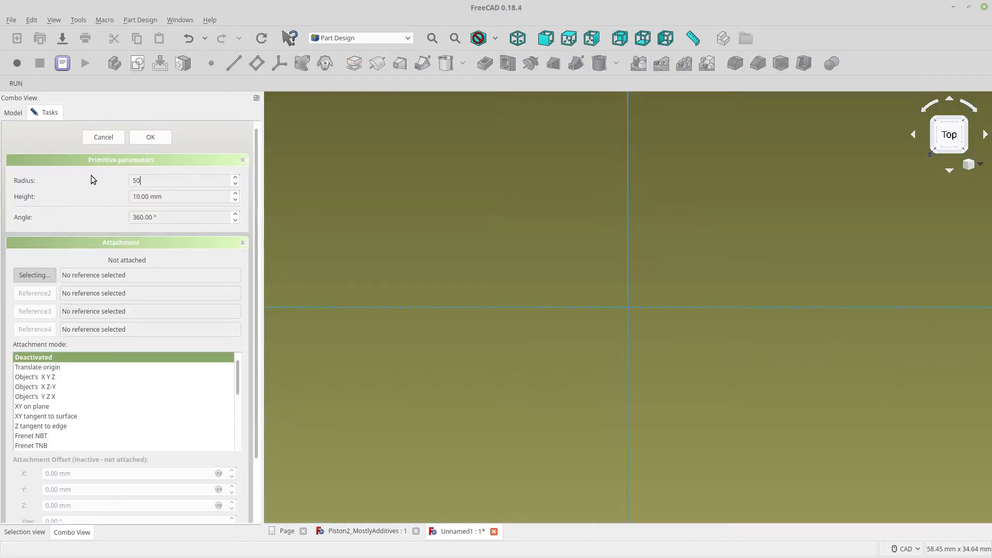
click(431, 39)
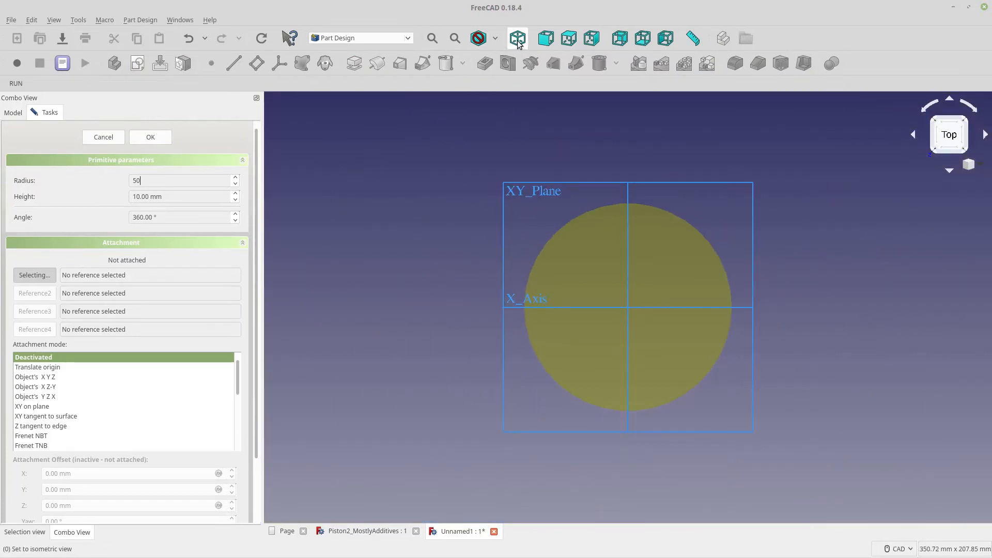
click(518, 40)
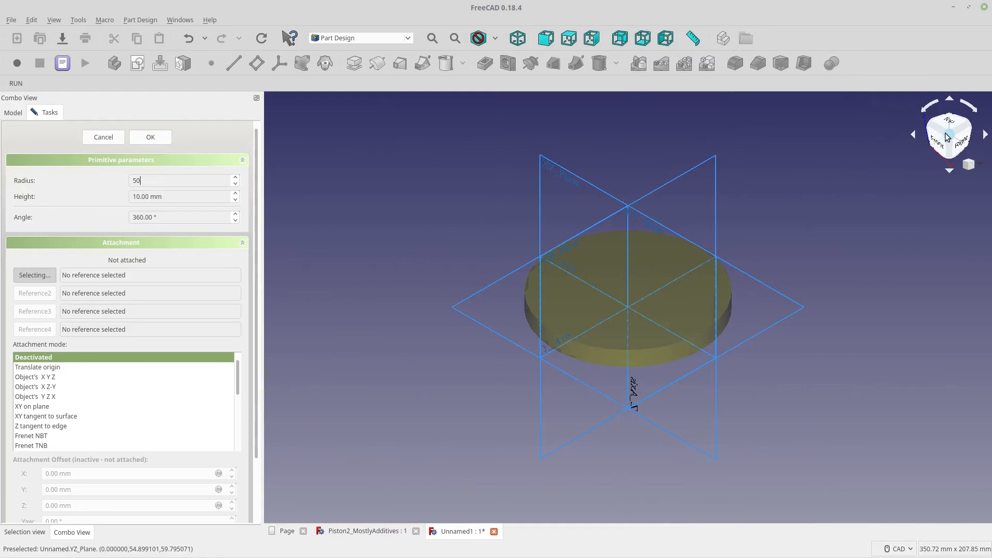
Step: Set the additive cylinder's height to 100 mm and accept the primitive
drag(163, 196, 122, 196)
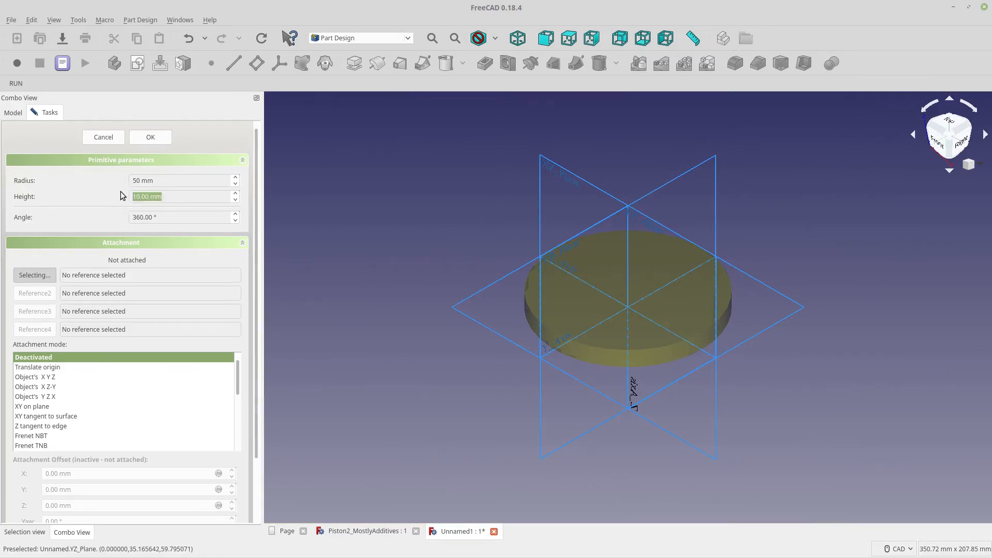
text(100)
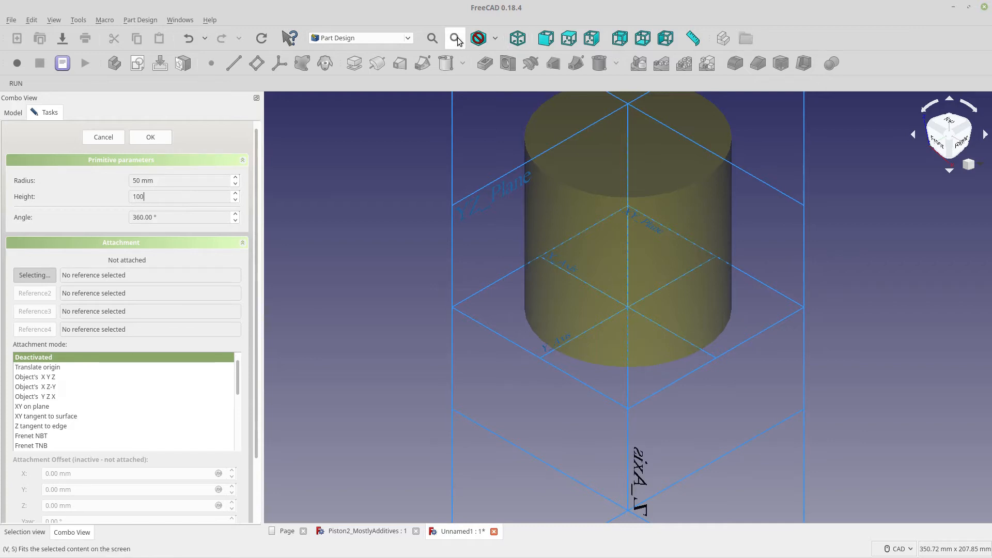
click(431, 38)
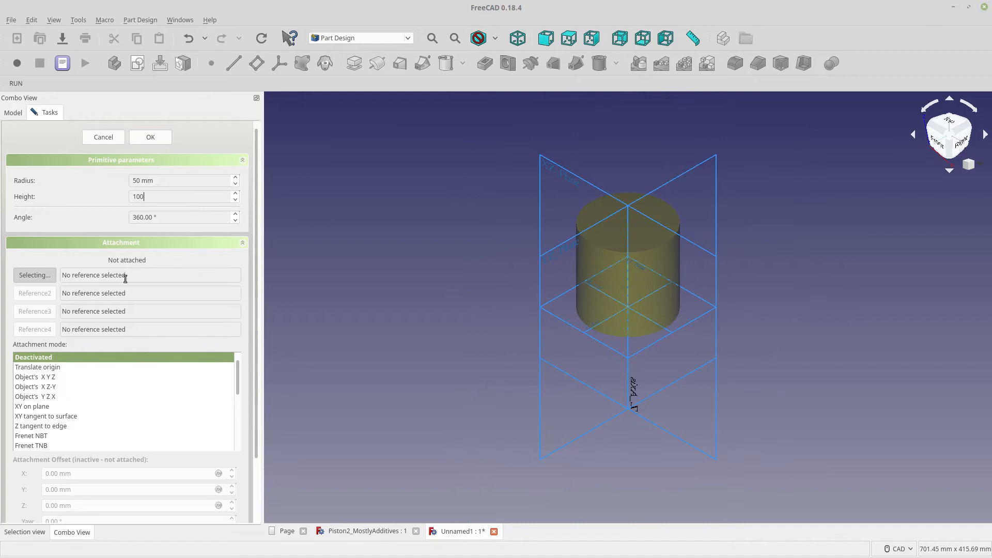
click(147, 138)
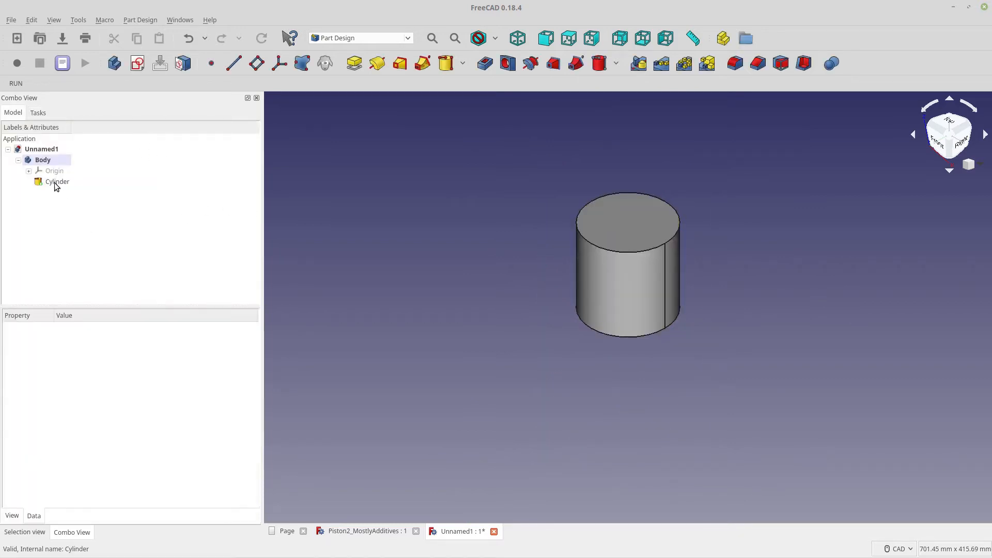
Step: Start a Thickness operation that opens the cylinder at its top face
click(655, 228)
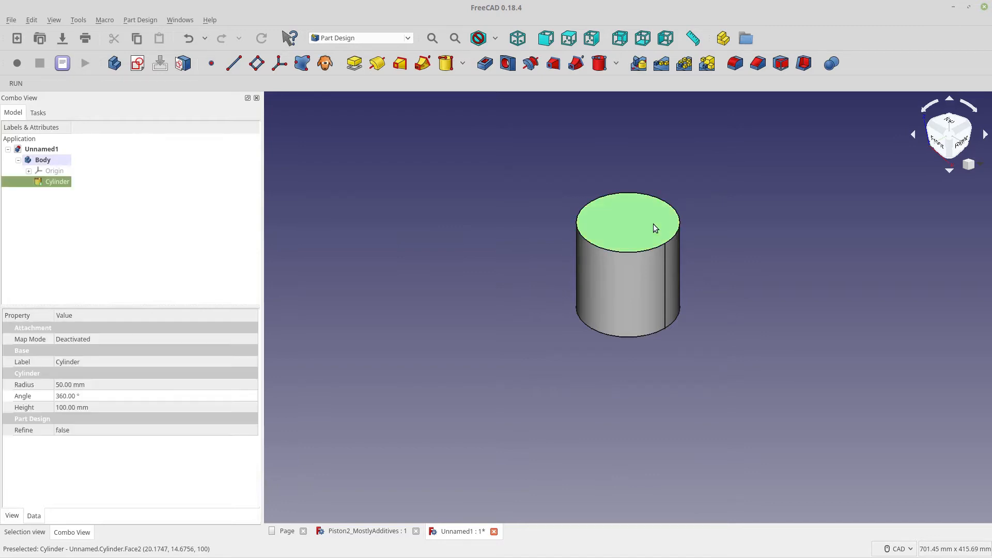
click(803, 63)
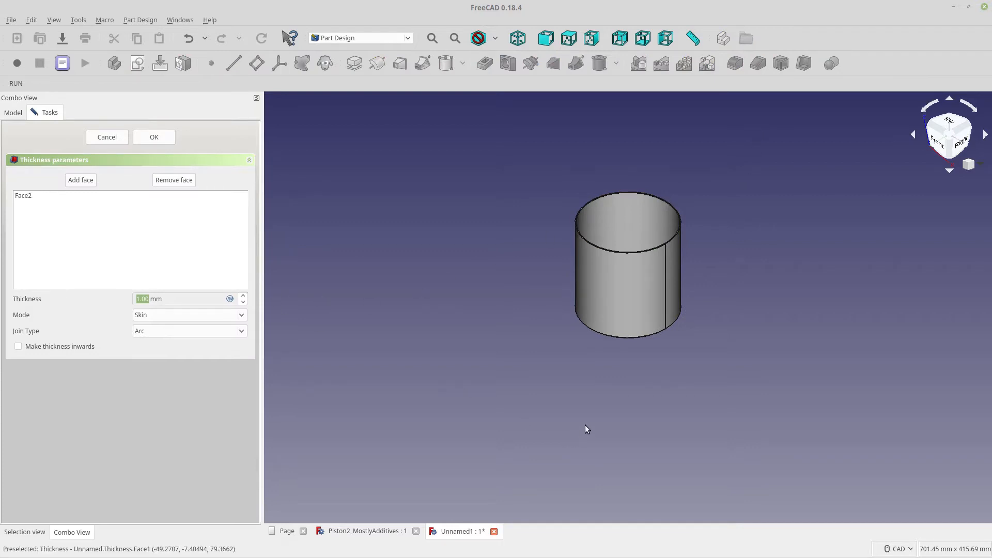
Step: Examine the hollowed cylinder from below, especially the added wall around its bottom edge
scroll(630, 358, down, 2)
scroll(641, 353, up, 2)
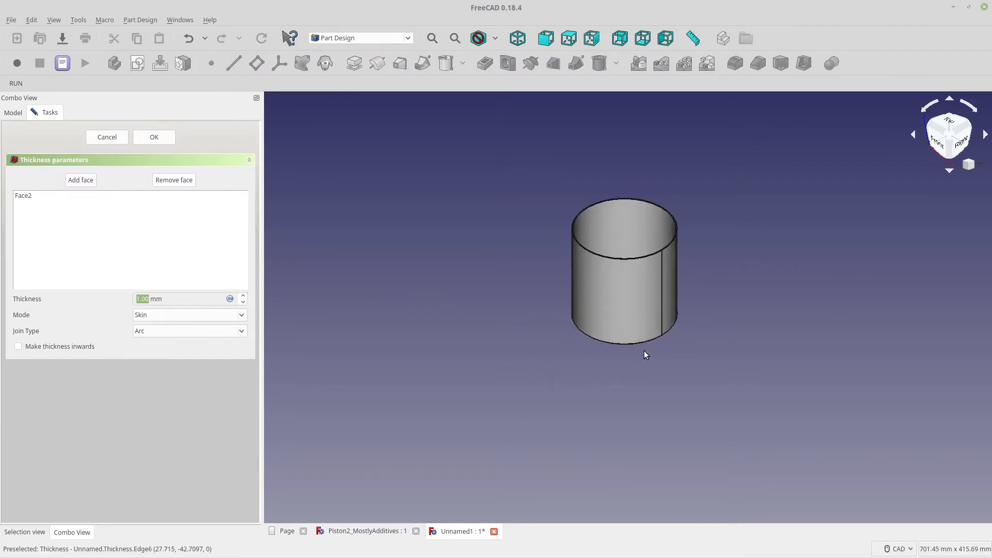
click(638, 350)
right_click(632, 365)
click(631, 365)
middle_drag(605, 396, 624, 301)
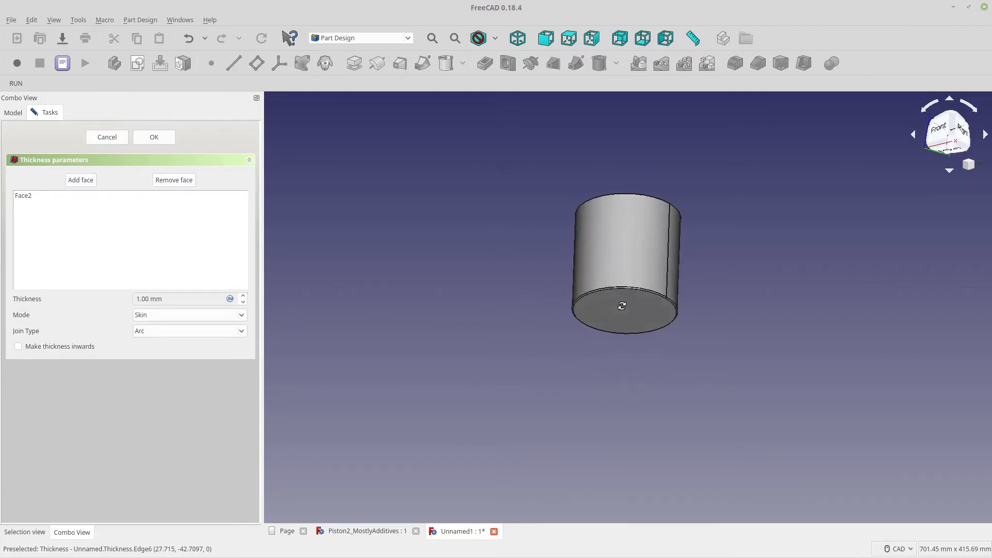
scroll(617, 291, up, 3)
scroll(616, 286, up, 4)
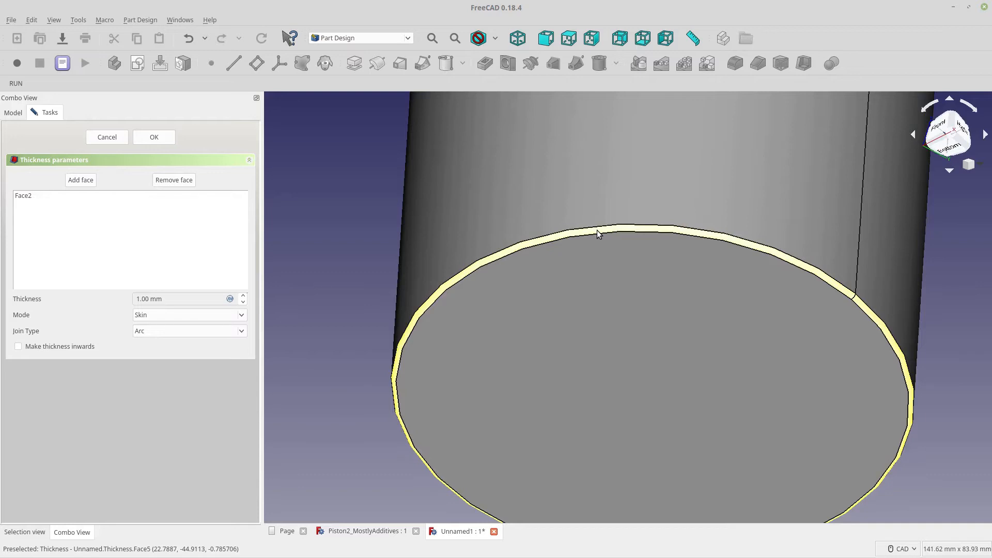
scroll(596, 228, down, 8)
middle_drag(594, 243, 585, 392)
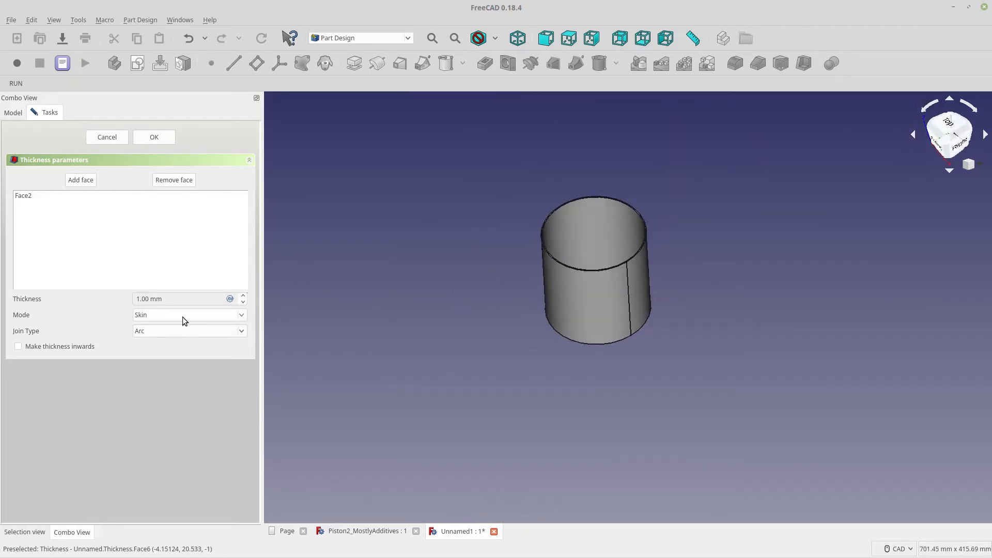
Step: Make the thickness go inwards, set it to 5 mm and accept the operation
click(63, 347)
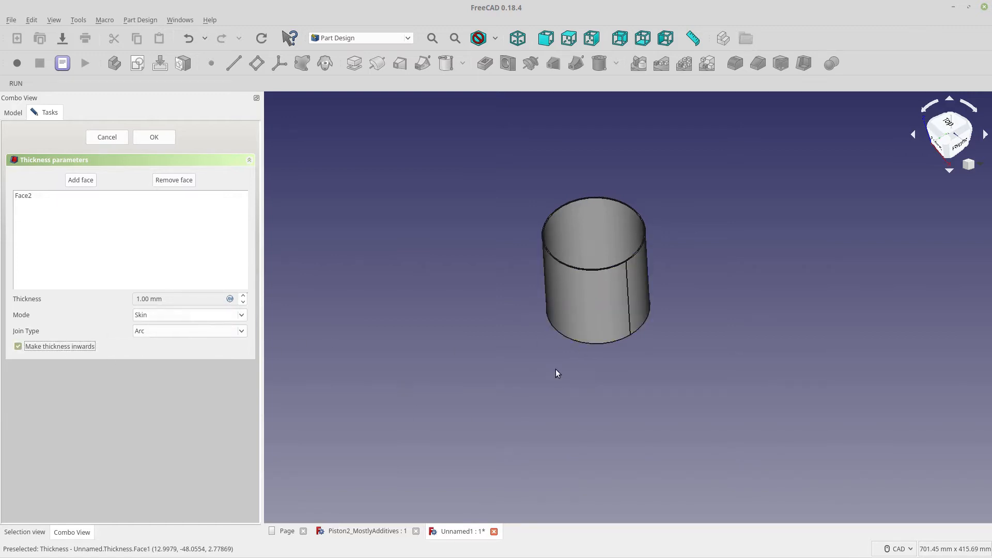
scroll(556, 368, up, 4)
click(179, 302)
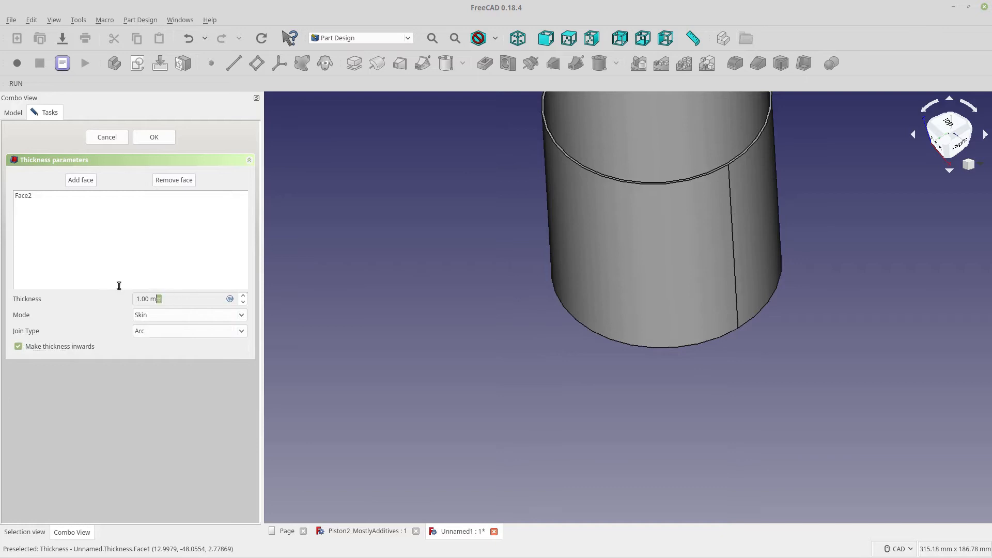
text(5)
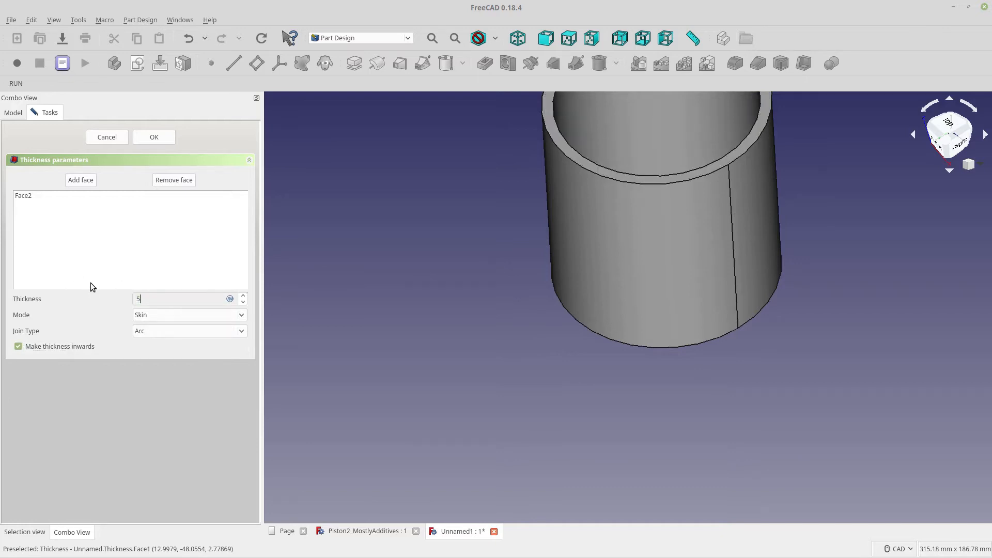
click(153, 137)
scroll(367, 215, down, 3)
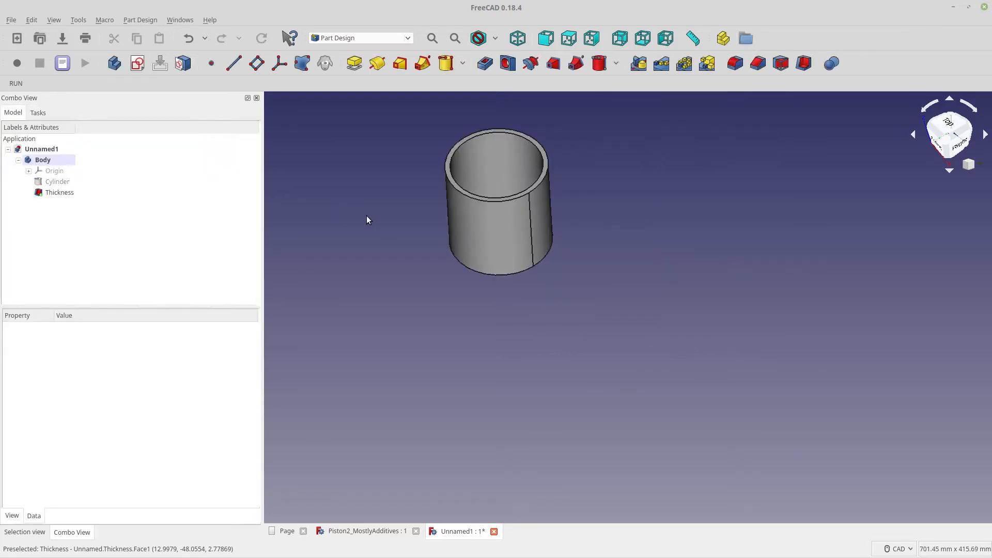
scroll(377, 214, up, 2)
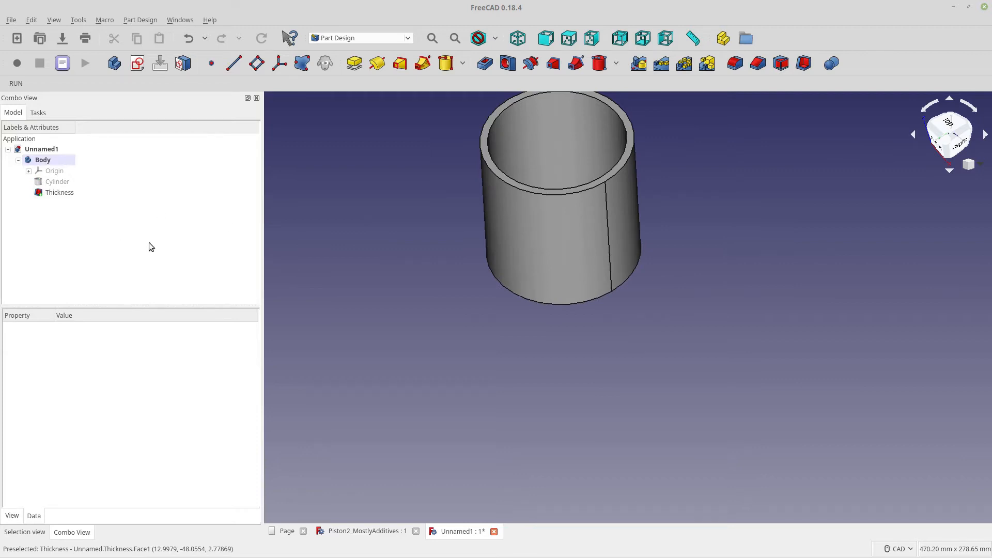
Step: Add a subtractive cylinder to the body with a radius of 9.9 mm and a height of 100 mm
click(522, 99)
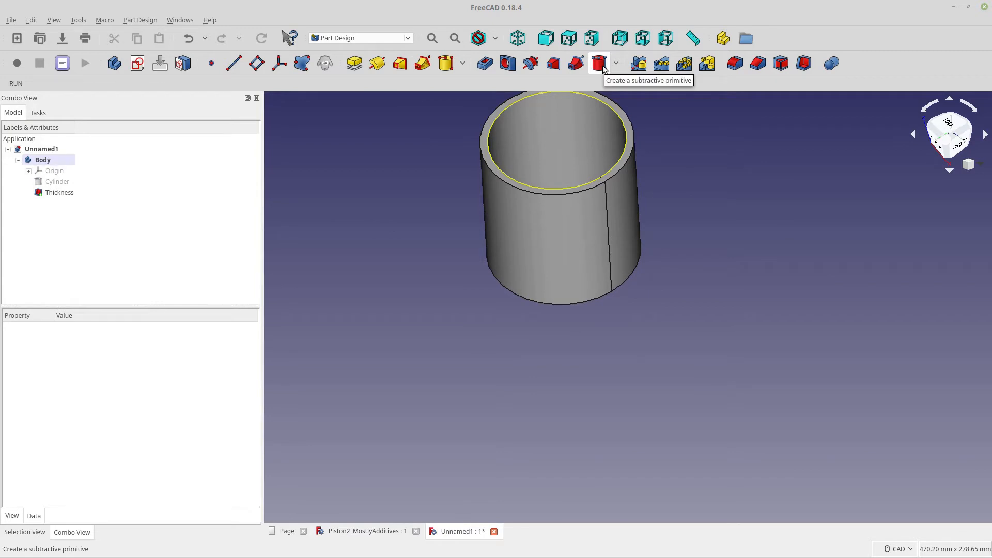
click(602, 67)
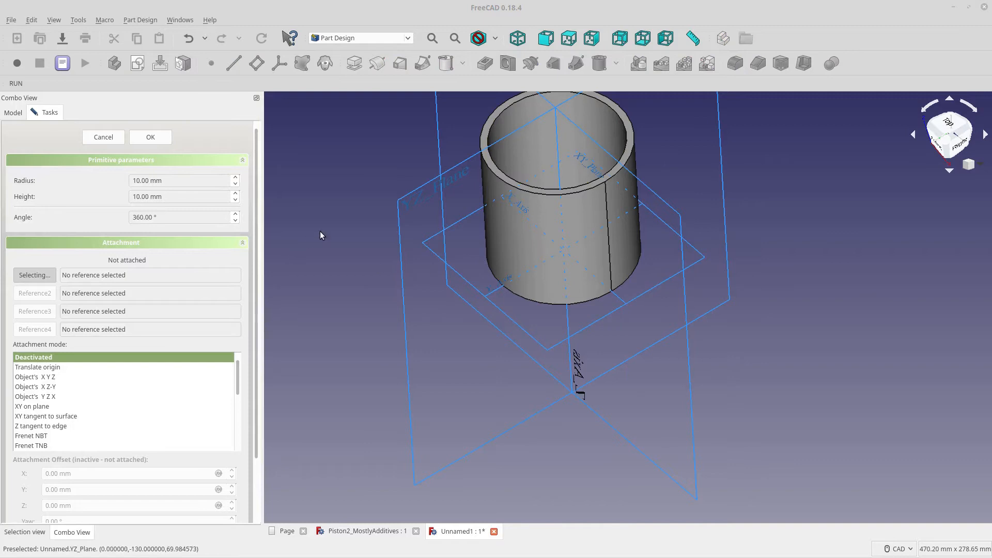
click(432, 38)
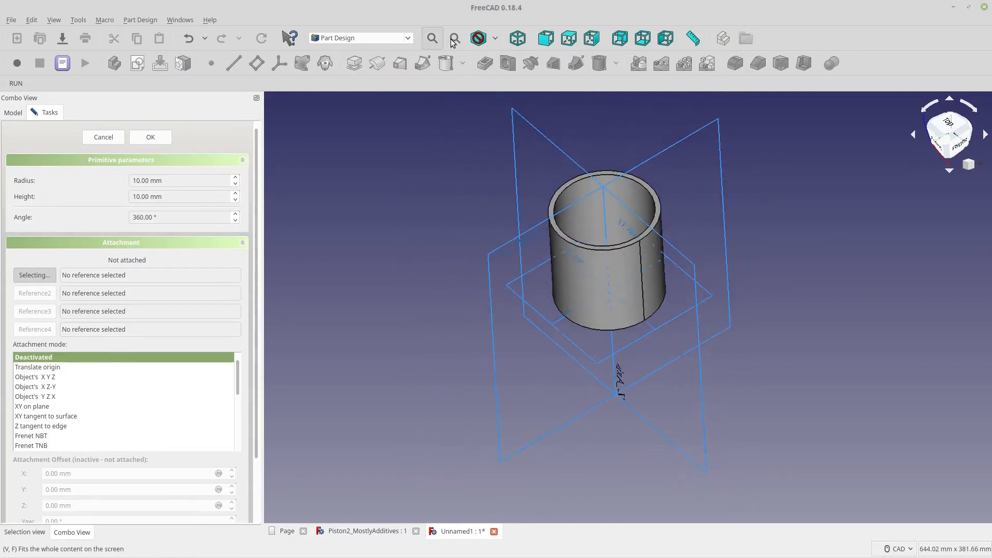
click(517, 37)
scroll(594, 235, up, 4)
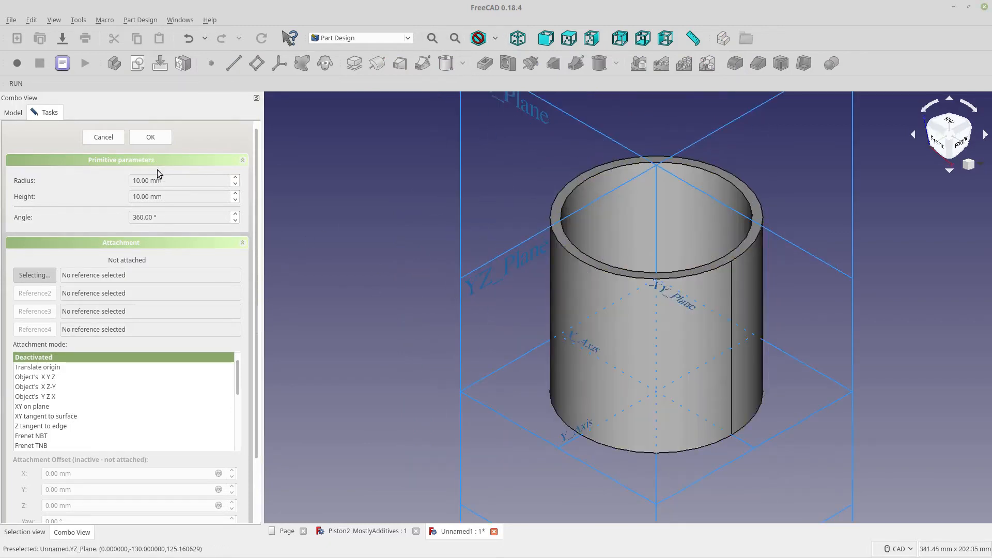
drag(169, 181, 110, 180)
text(9)
click(140, 198)
text(0)
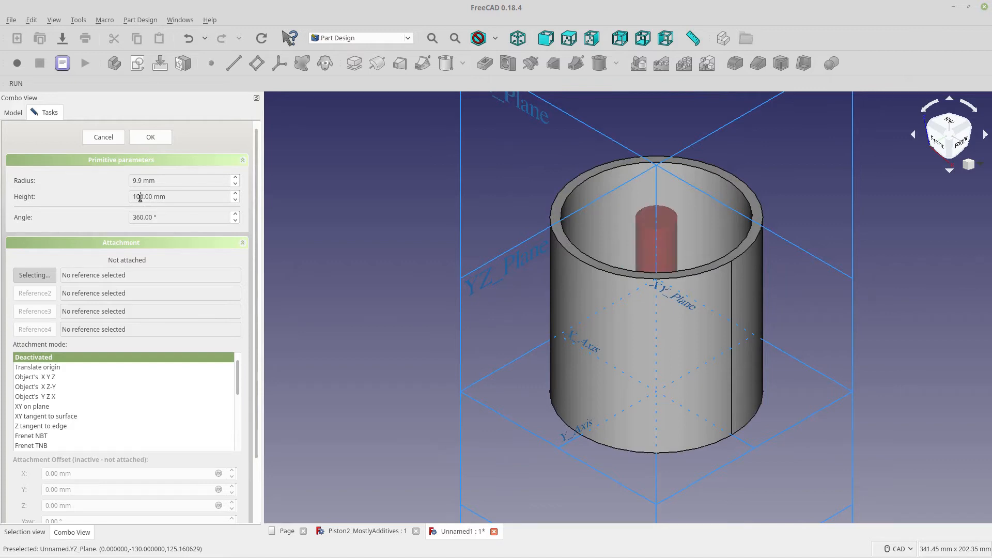
Step: Attach the subtractive cylinder to the XZ plane and set its Y attachment offset to 70 mm
scroll(361, 289, down, 2)
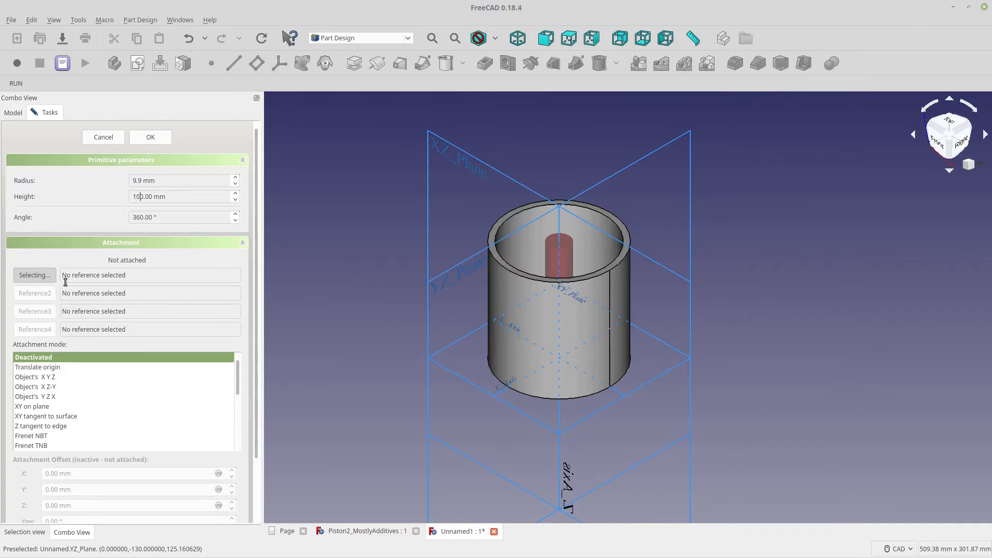
click(464, 155)
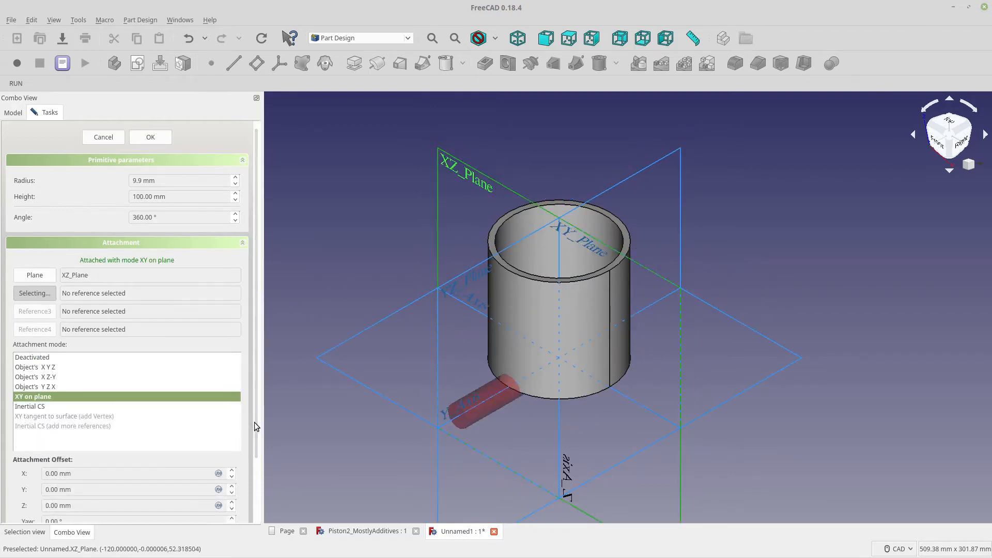
drag(254, 423, 248, 485)
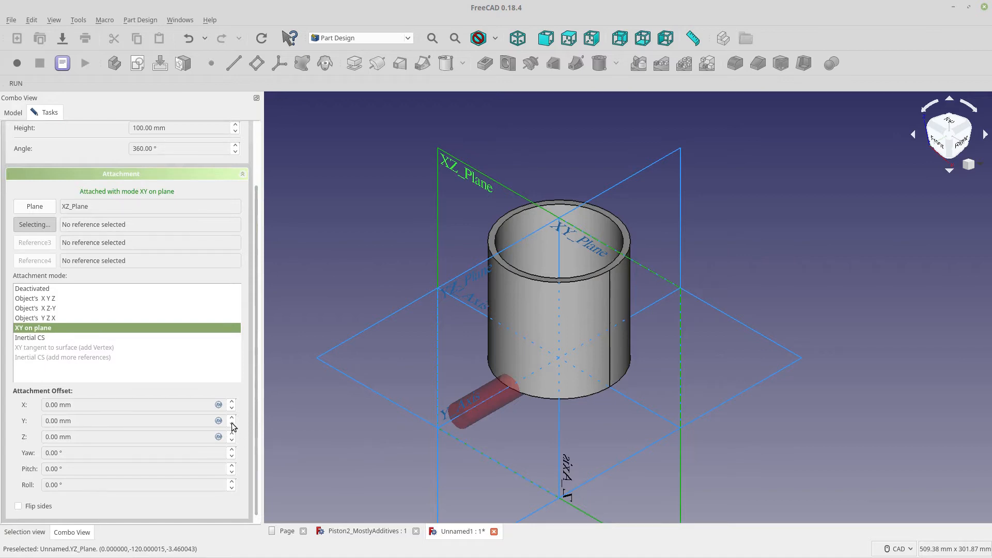
scroll(232, 420, up, 3)
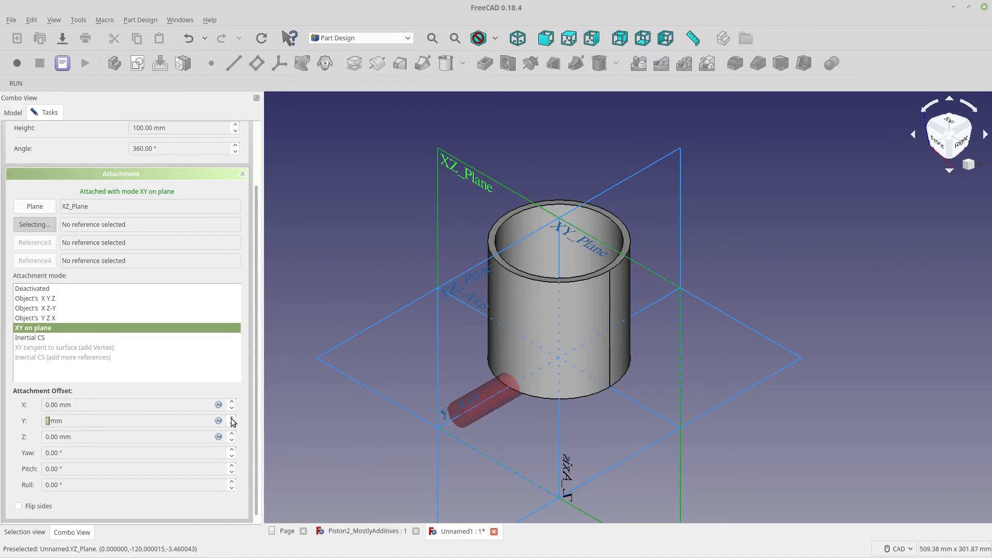
double_click(150, 421)
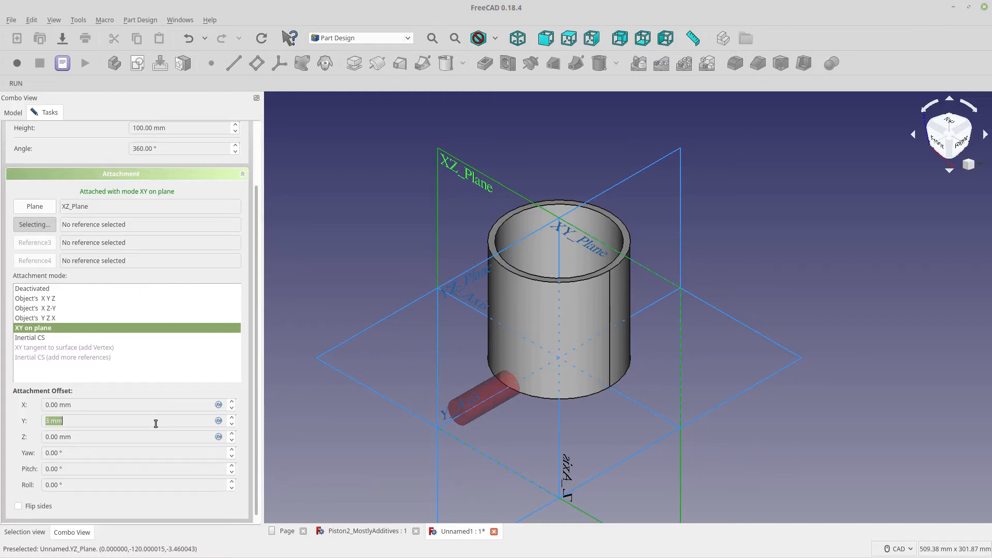
text(70)
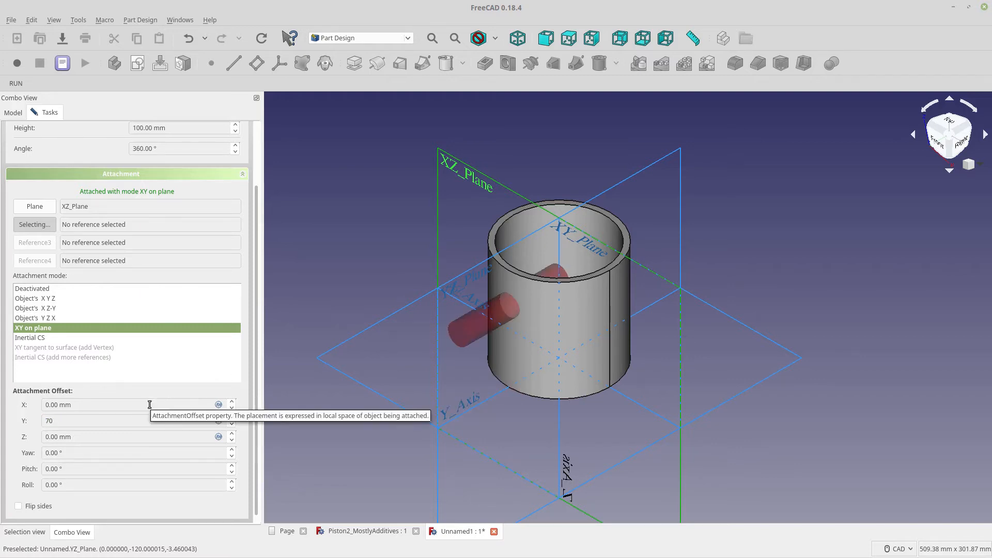
Step: Set the subtractive cylinder's Z attachment offset to -50 mm so it passes through both walls
click(149, 405)
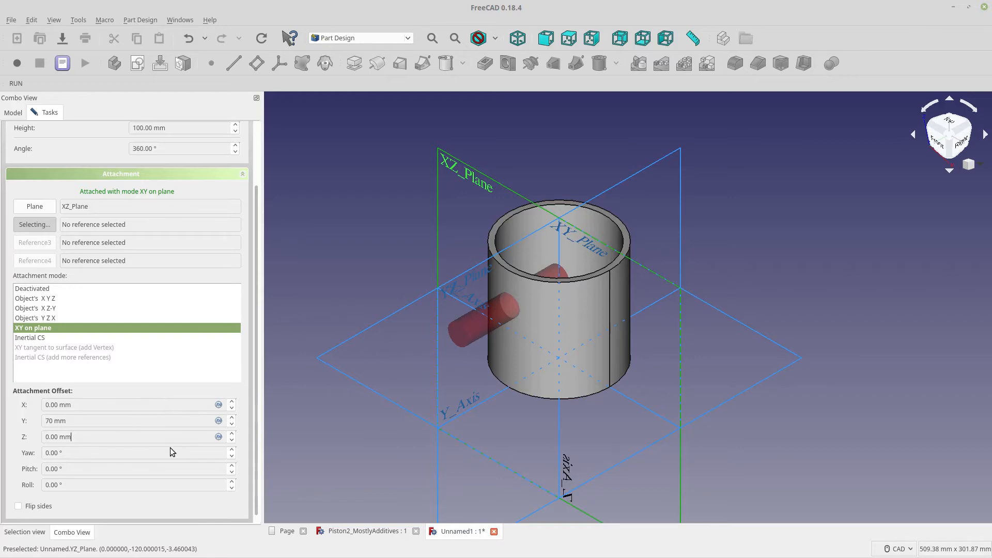
text(-50)
key(BackSpace)
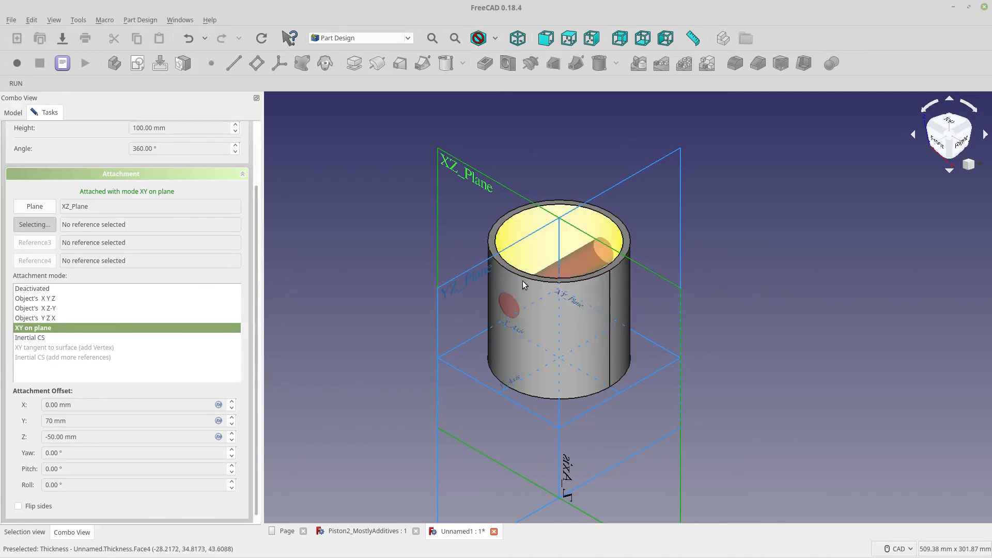
Step: Accept the subtractive cylinder and start a new sketch on the XZ plane, seen from the front
drag(254, 292, 252, 141)
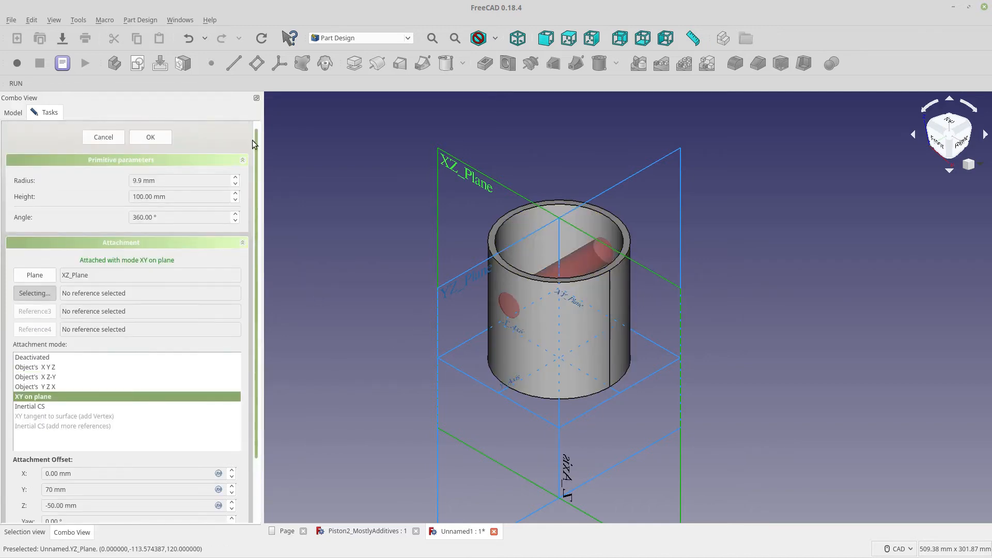
click(158, 139)
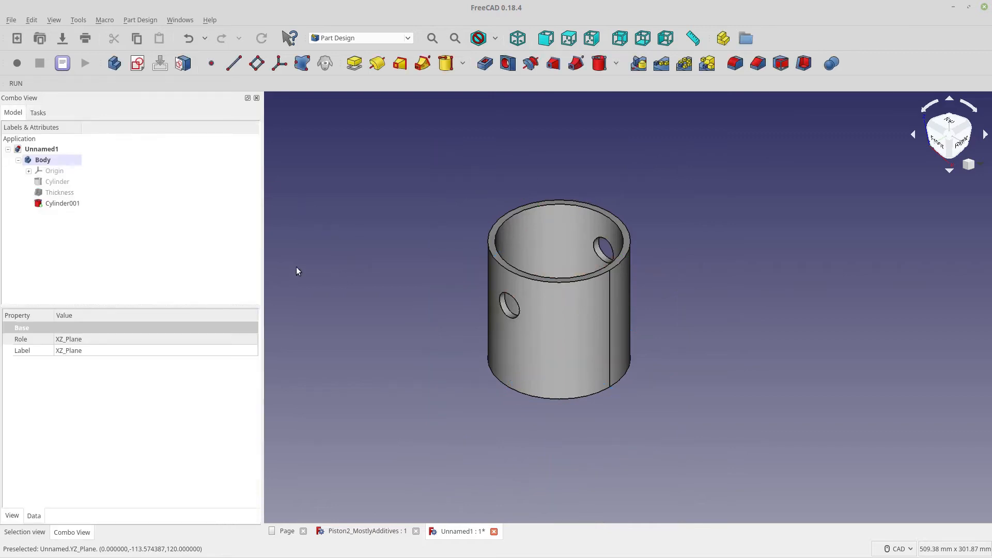
click(937, 141)
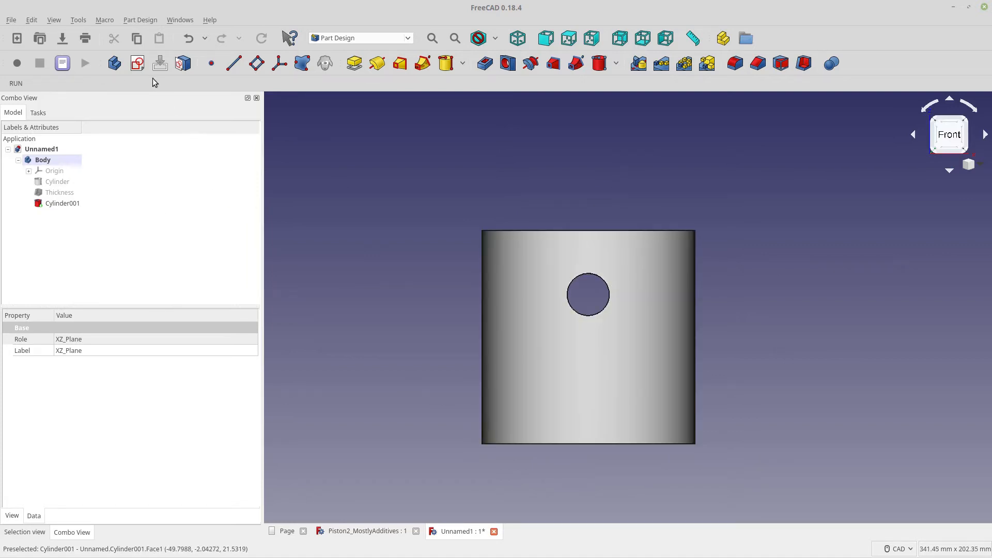
click(137, 63)
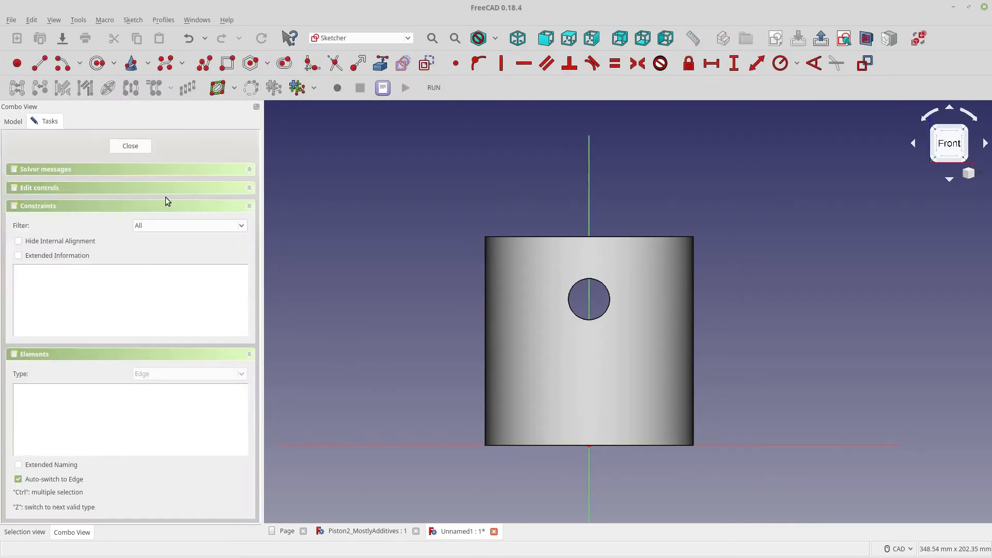
Step: Draw three rectangles, each about 10 mm wide, stacked one above another to the left of the cylinder near its base
click(227, 63)
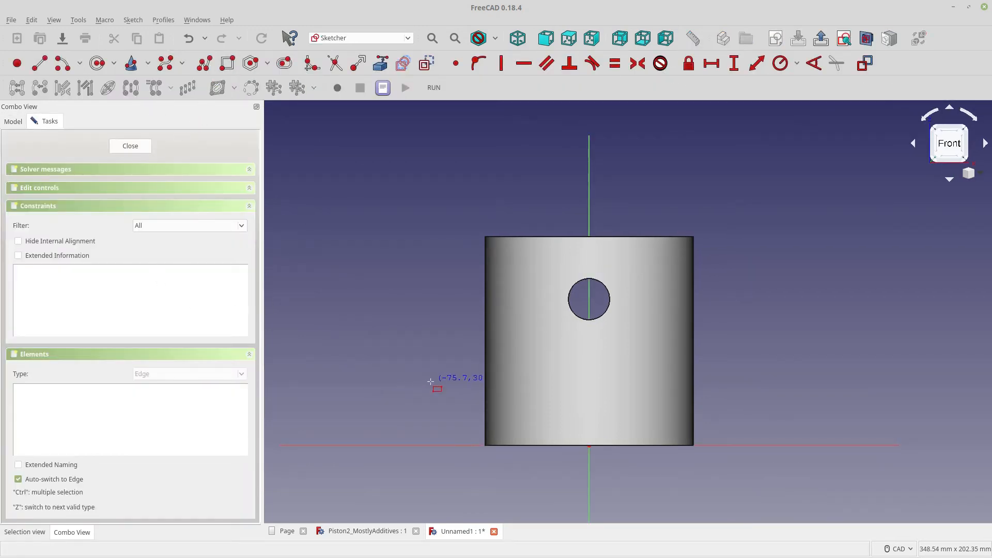
click(451, 394)
click(430, 407)
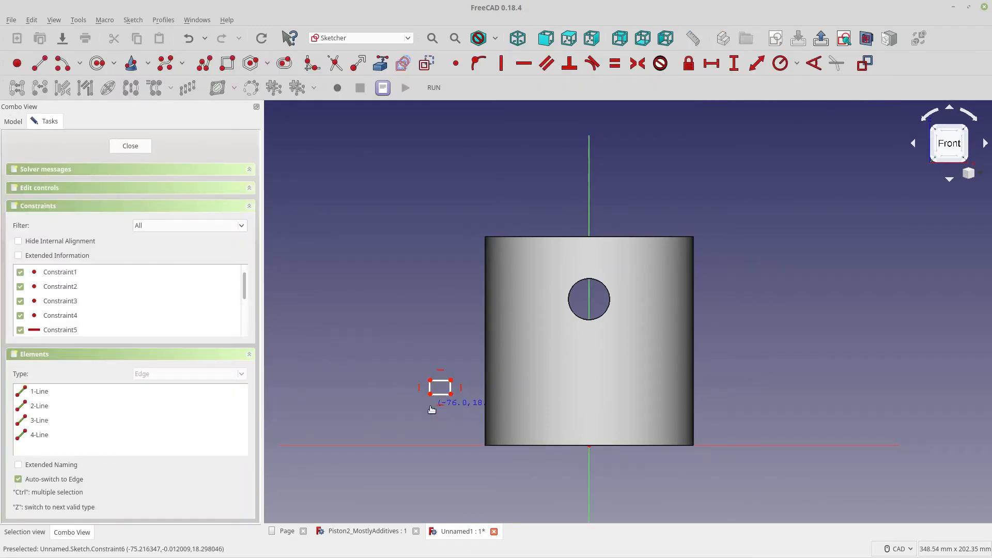
click(453, 416)
click(431, 426)
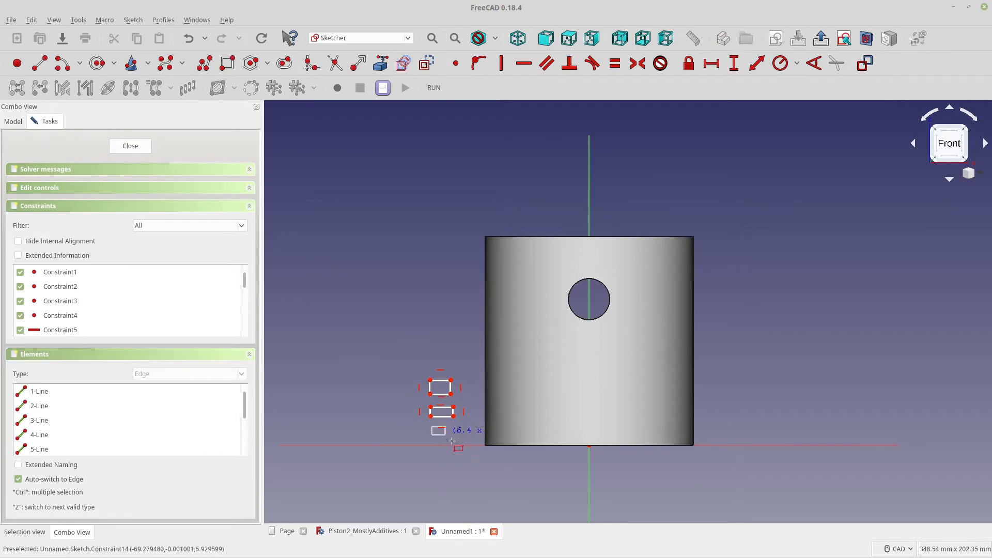
click(454, 442)
scroll(454, 442, up, 5)
key(Escape)
key(Escape)
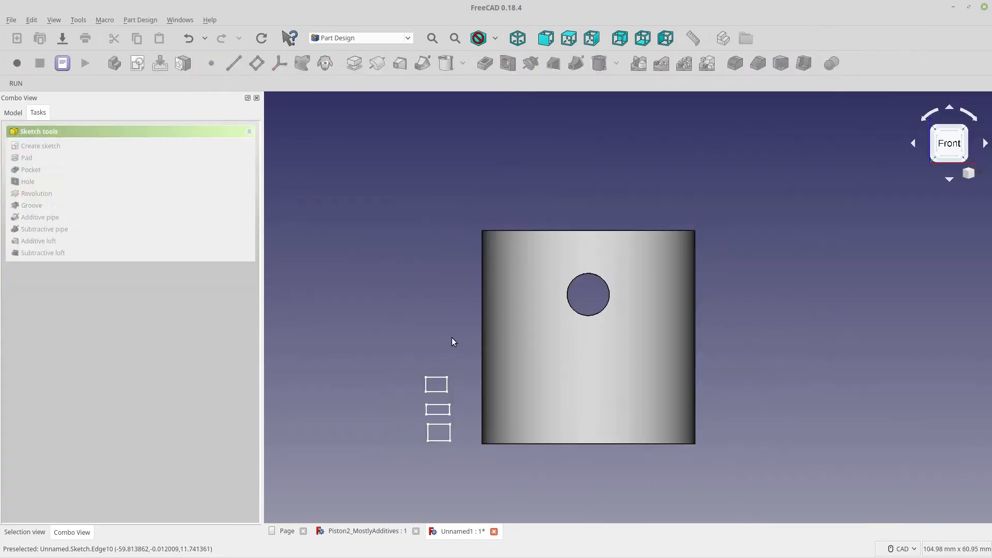
Step: Reopen the sketch for editing and constrain the left edges of the three rectangles to equal length
click(13, 113)
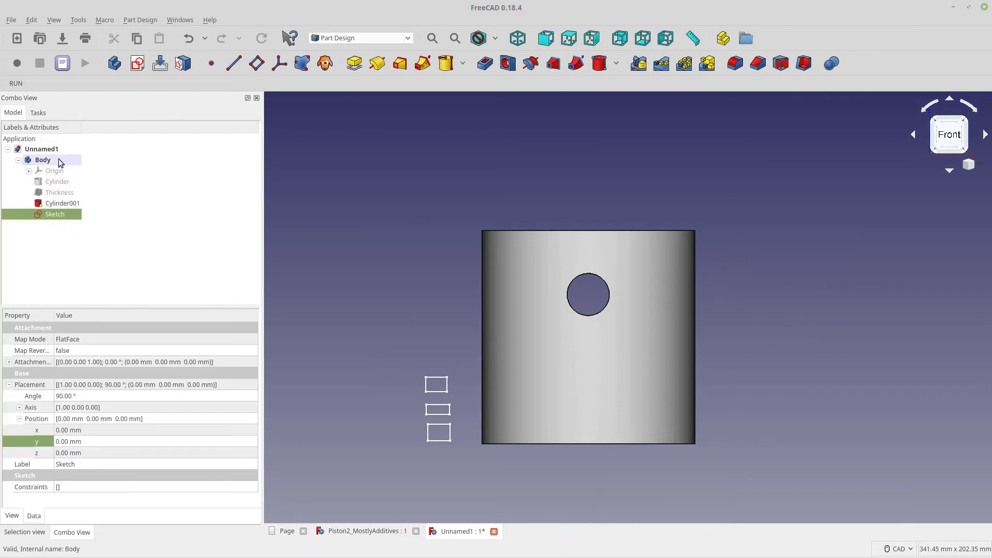
double_click(67, 212)
scroll(472, 449, up, 5)
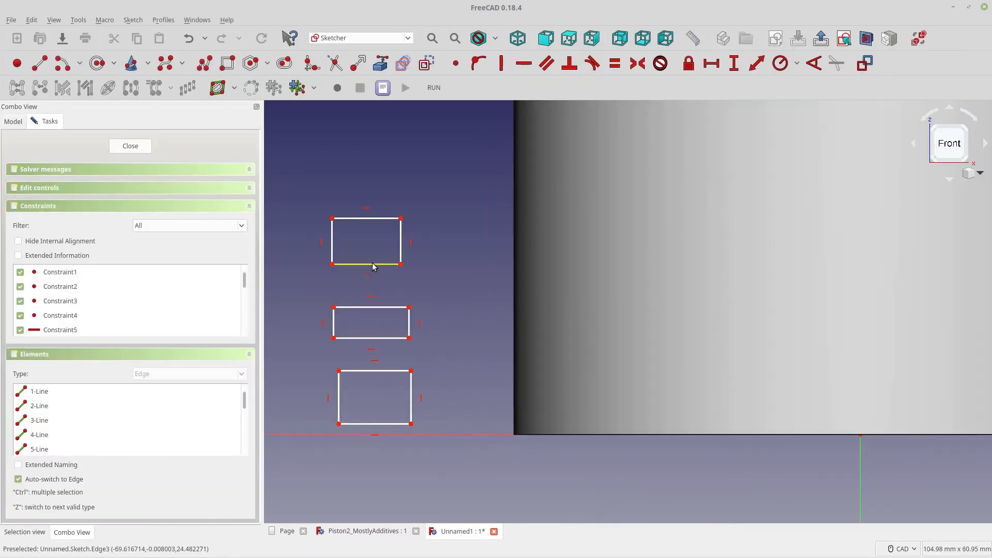
click(332, 243)
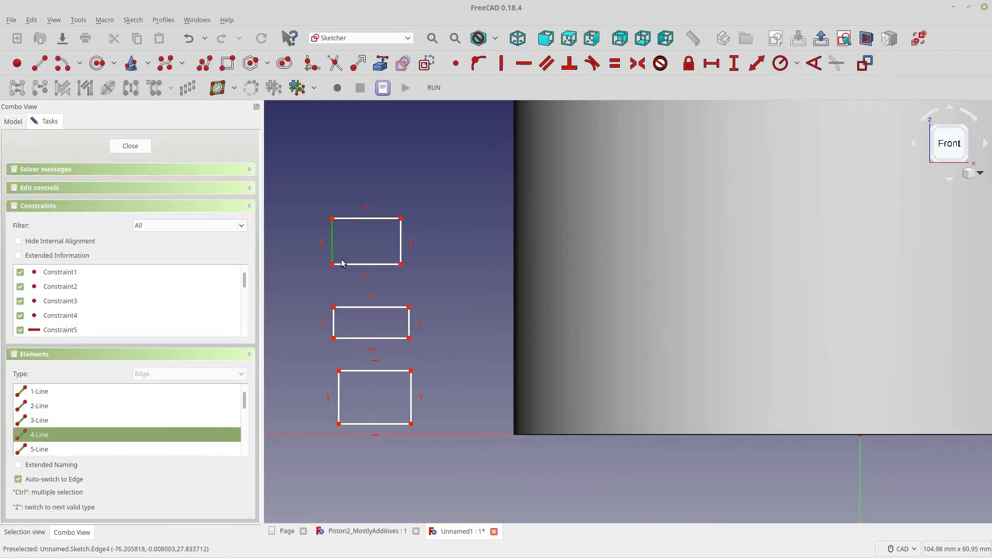
click(334, 322)
click(339, 387)
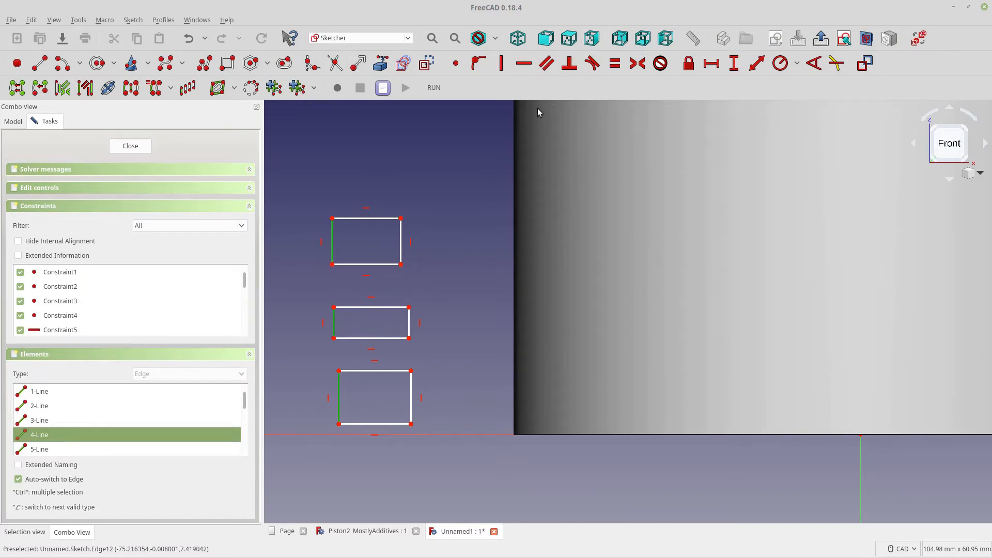
click(614, 63)
Step: Constrain the top edges of the three rectangles to equal length
click(383, 220)
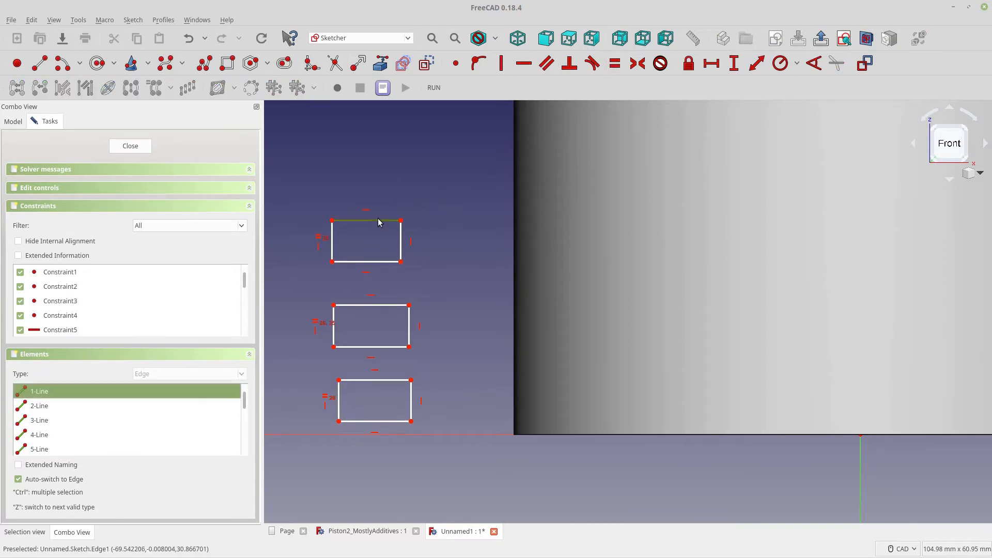
click(381, 306)
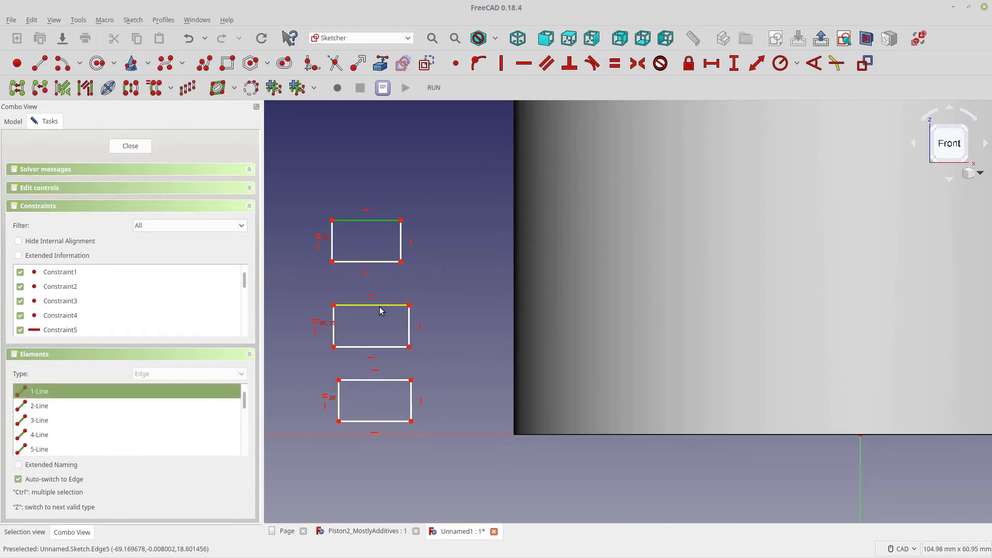
click(389, 380)
click(614, 63)
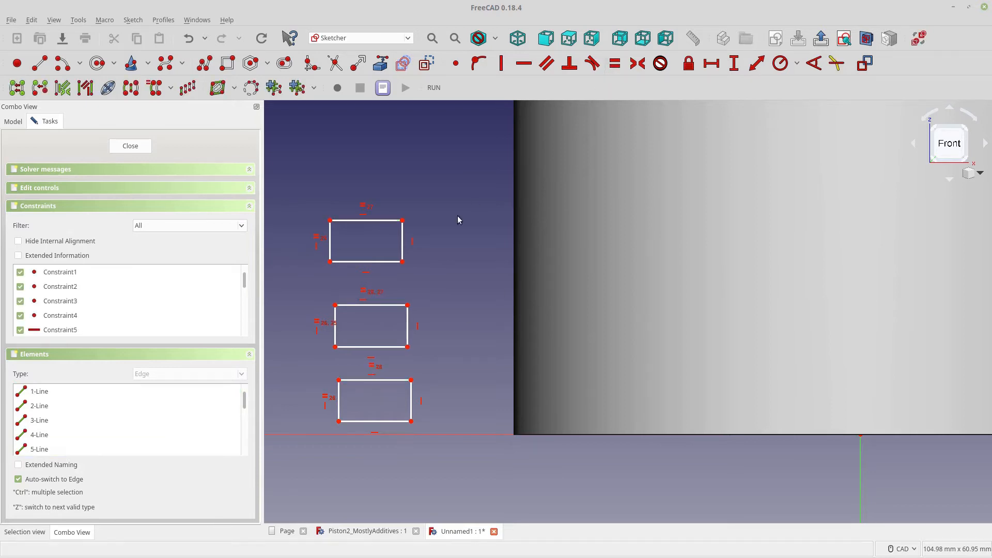
Step: Align the lower-left corners of the three rectangles with a vertical constraint
click(329, 261)
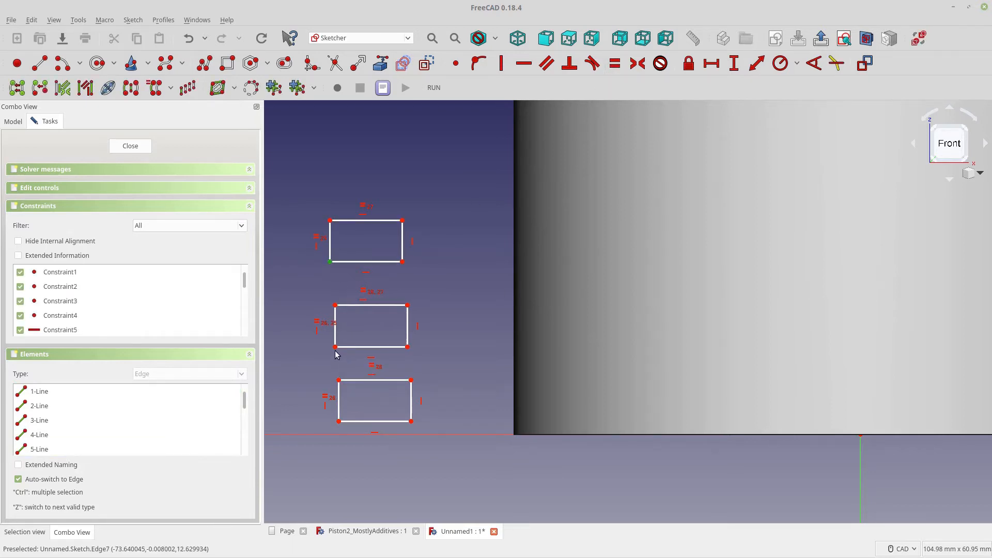
click(335, 347)
click(339, 422)
click(501, 63)
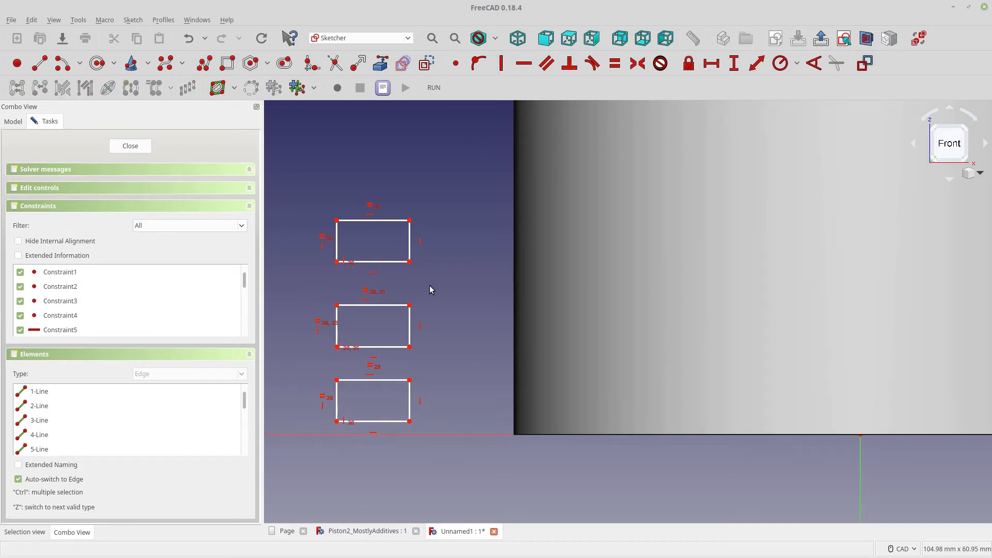
Step: Add a horizontal distance constraint of 3.5 mm to the bottom edge of the lowest rectangle
click(379, 422)
click(711, 63)
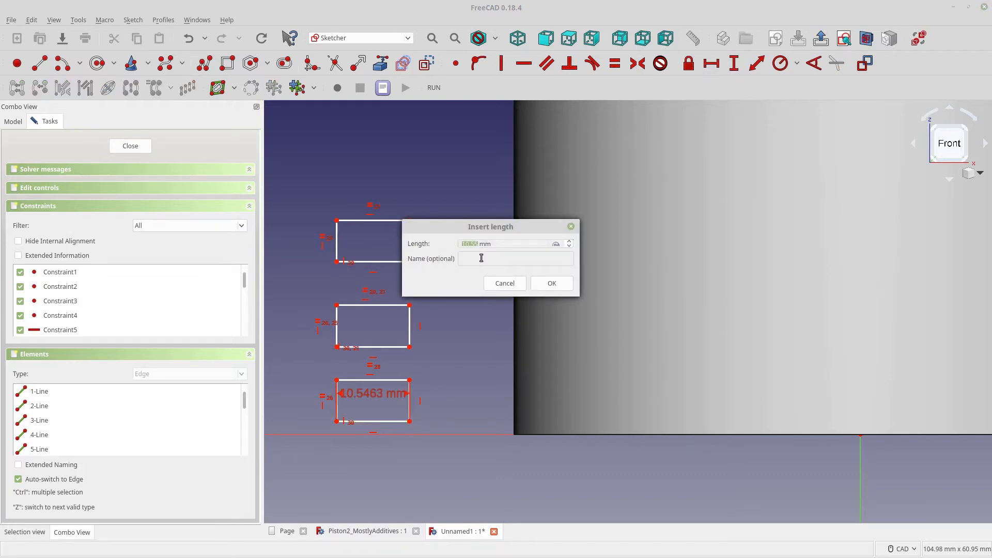
text(3)
click(564, 285)
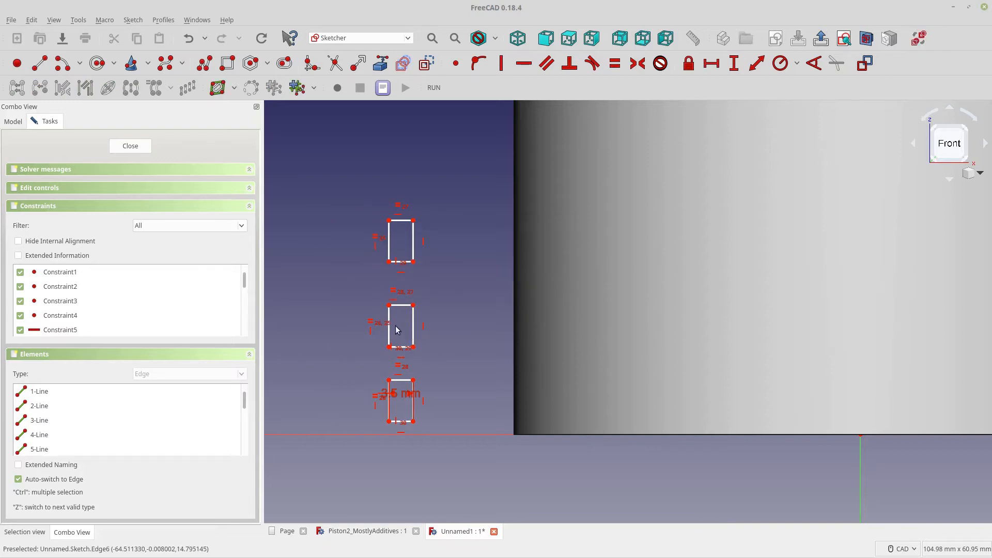
Step: Add a vertical distance constraint of 3 mm to the left edge of the top rectangle
click(389, 250)
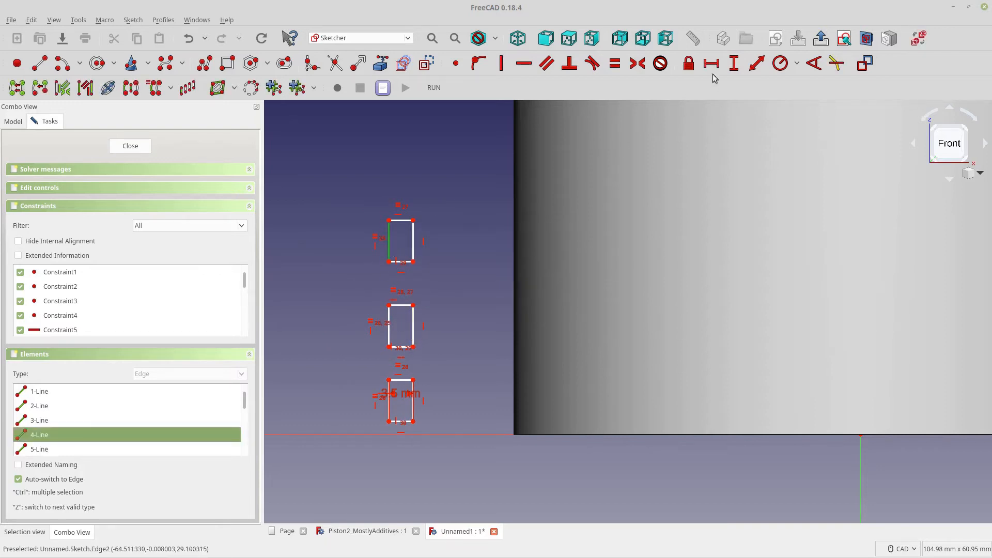
click(734, 63)
text(3)
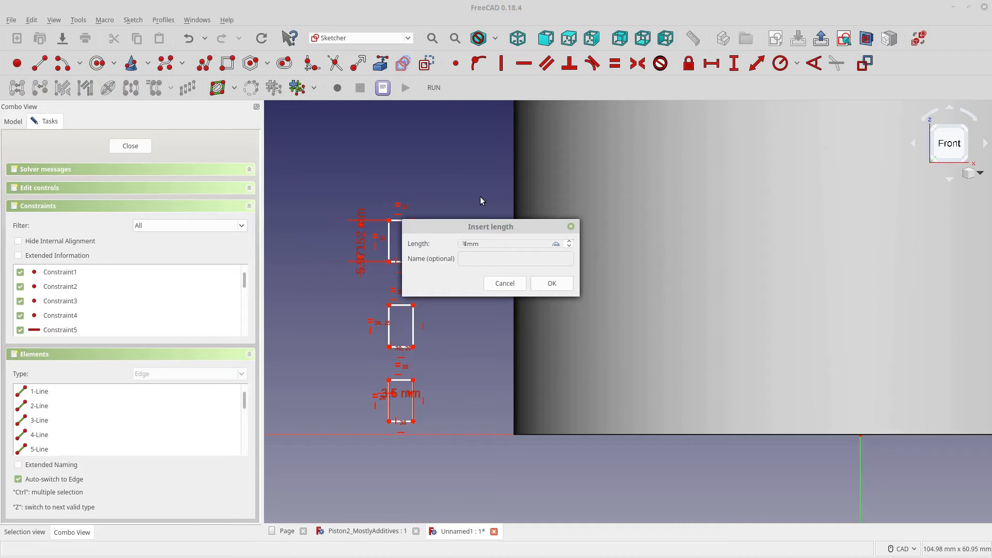
click(546, 283)
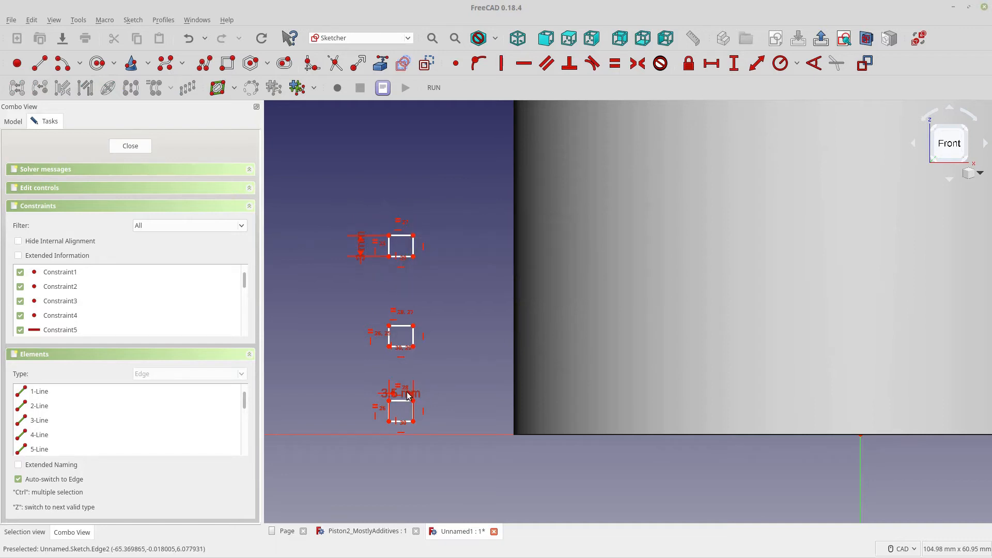
Step: Set the lowest rectangle's width to 5 mm and move its dimension below the rectangle
scroll(405, 403, up, 5)
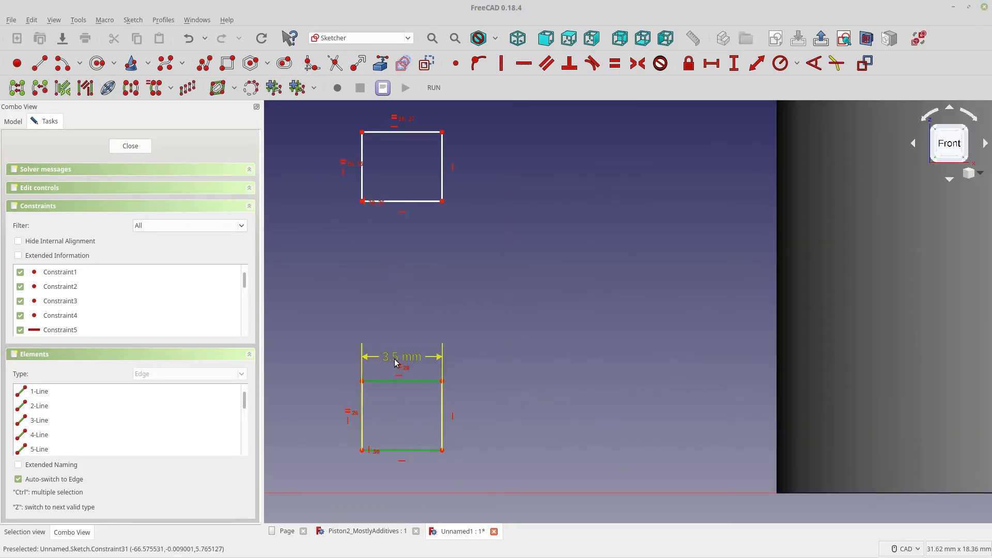
double_click(395, 361)
text(5mm)
key(Return)
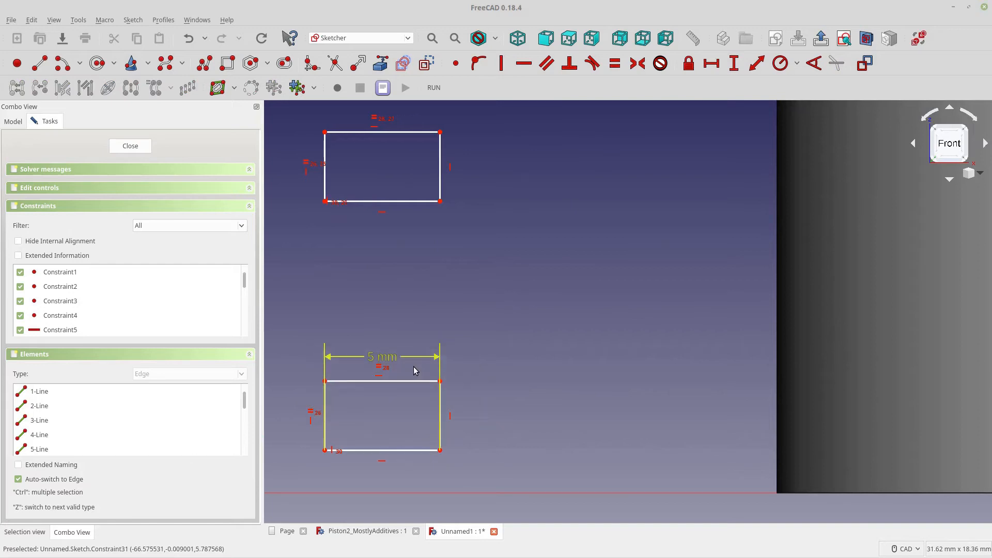
mouse_move(393, 363)
mouse_down()
mouse_move(399, 419)
mouse_move(384, 473)
mouse_up()
scroll(391, 404, down, 5)
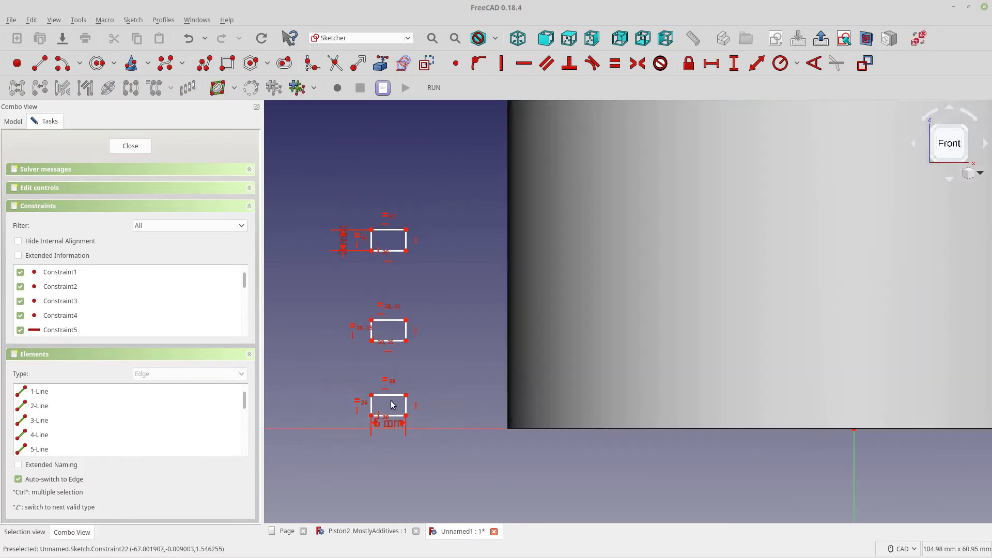
Step: Constrain the vertical gap between the top and middle rectangles to 8 mm at their left corners
click(372, 251)
click(371, 321)
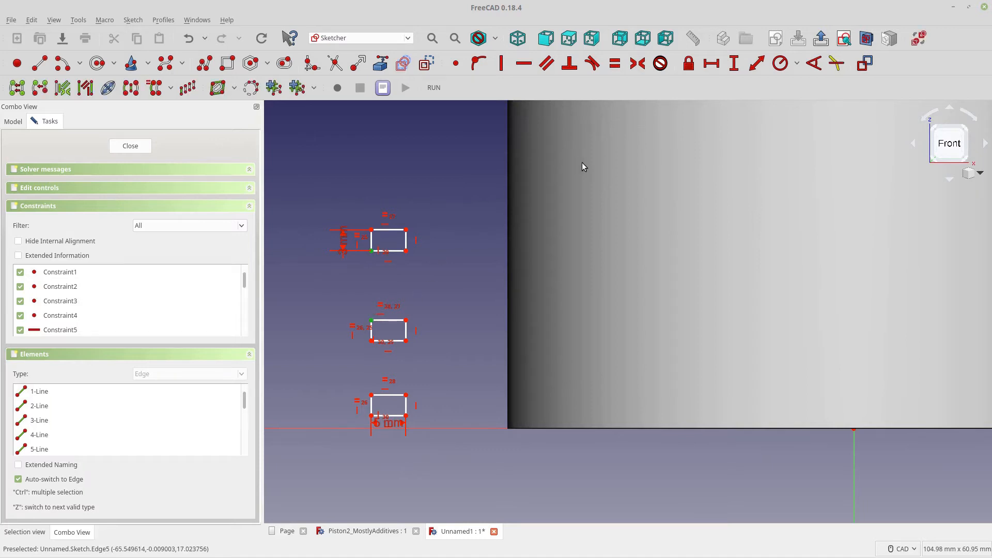
click(734, 63)
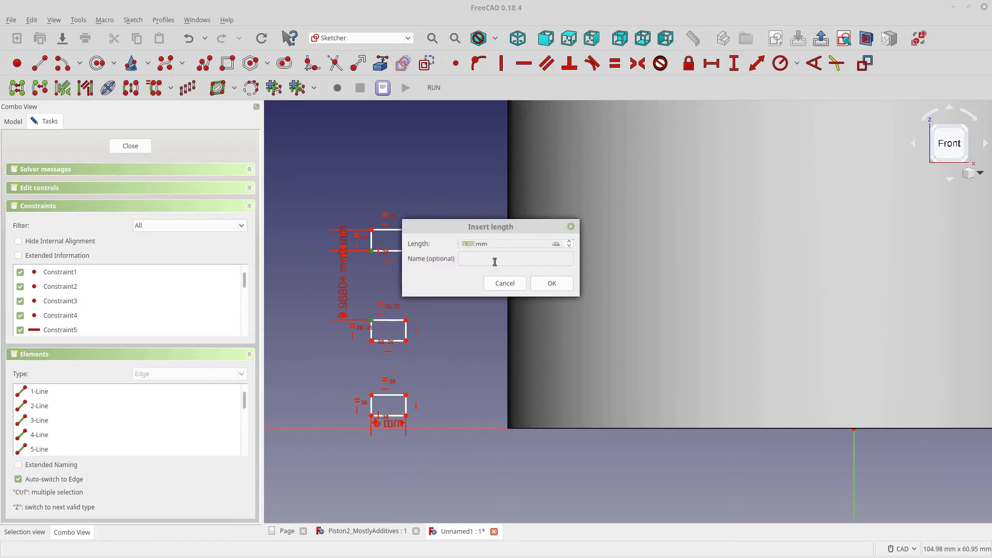
text(8)
click(533, 280)
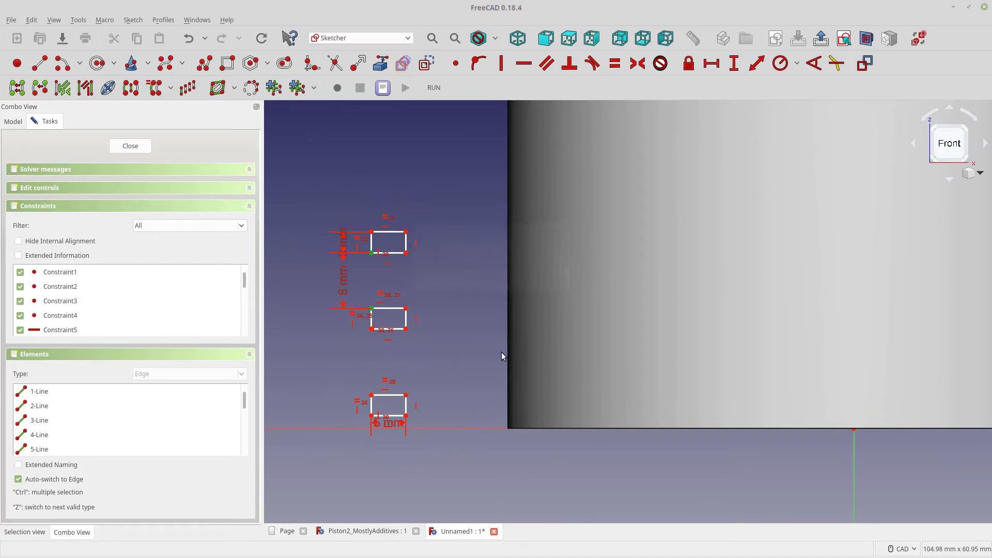
Step: Constrain the vertical gap between the middle and lowest rectangles to 8 mm at their left corners
click(371, 329)
click(380, 394)
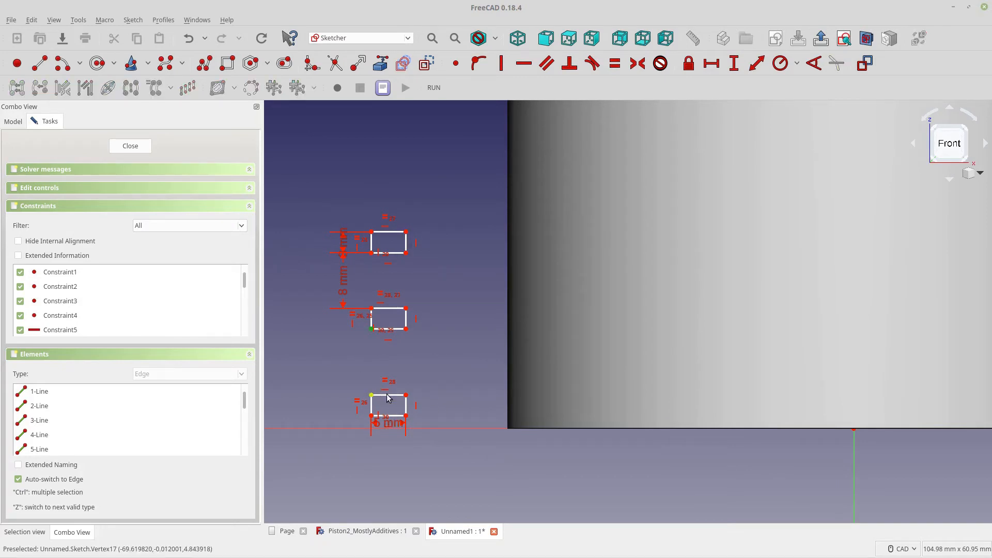
click(736, 66)
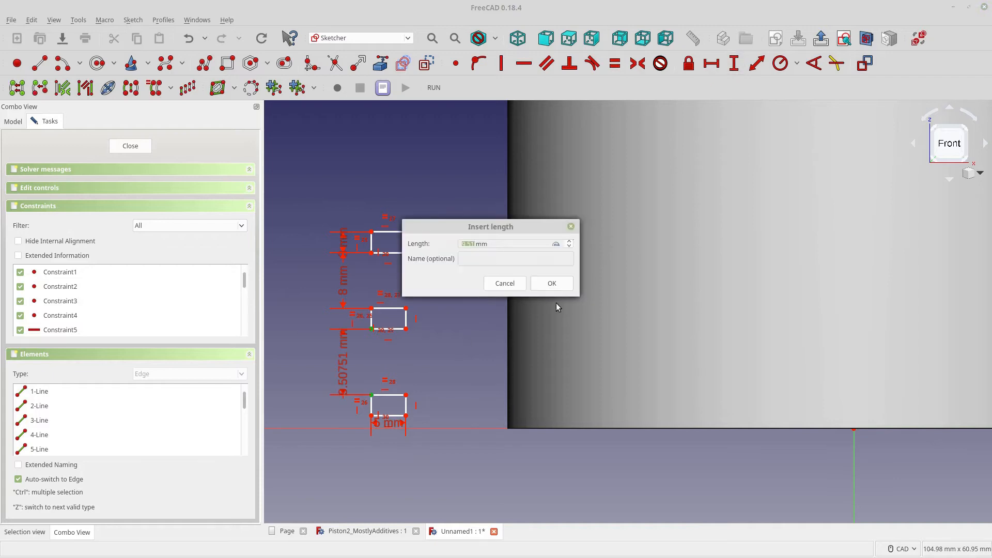
text(8)
click(561, 285)
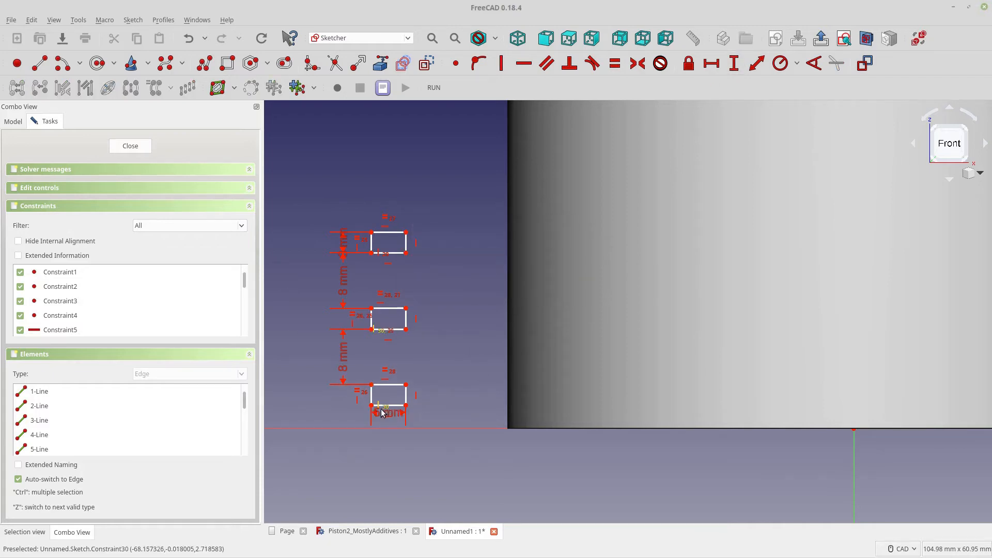
Step: Set both vertical gaps between the three rectangles to 5 mm
double_click(343, 369)
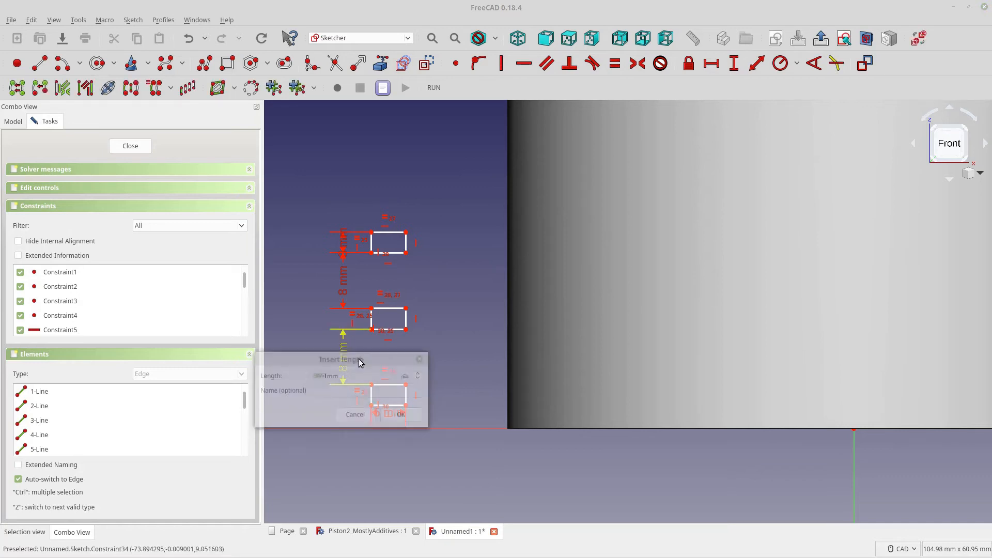
text(6)
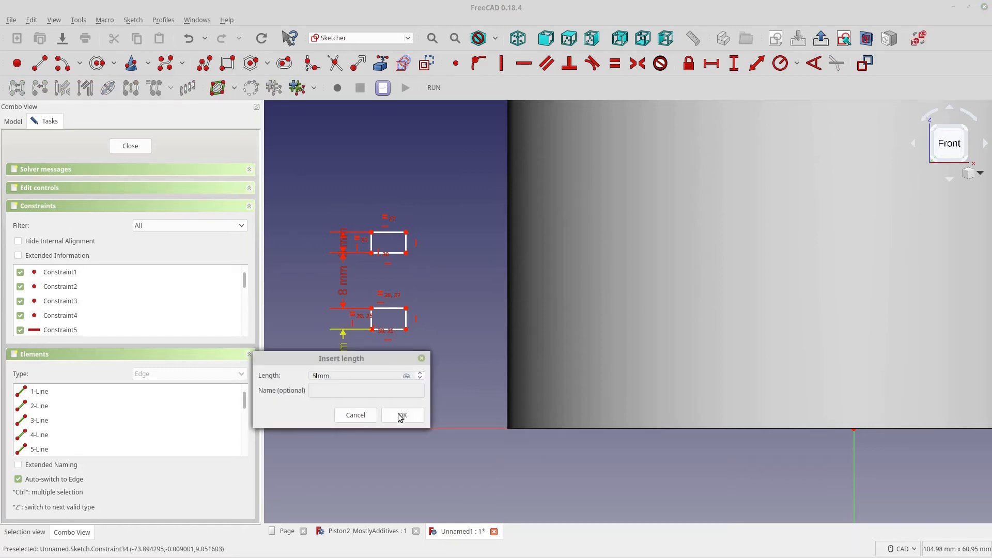
click(402, 415)
double_click(343, 316)
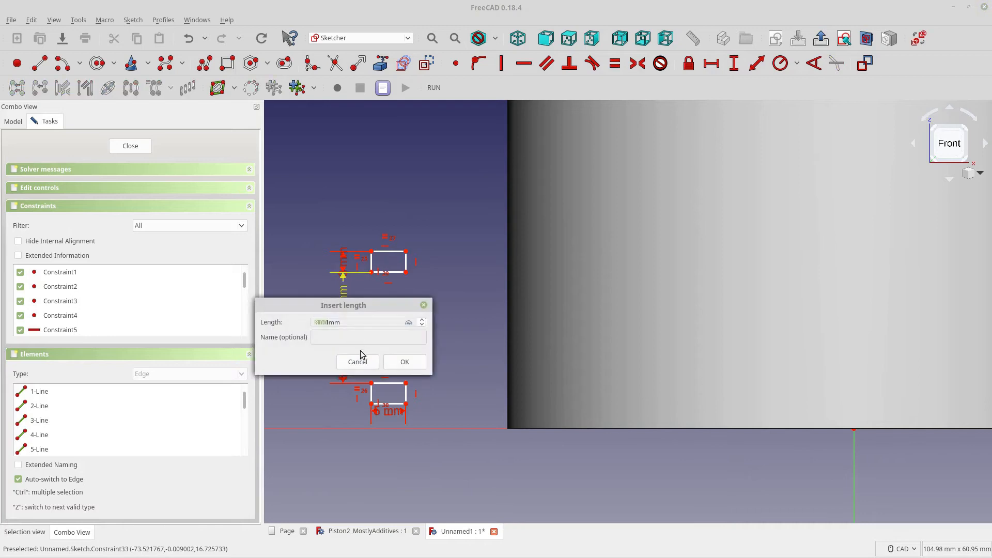
text(6)
click(400, 362)
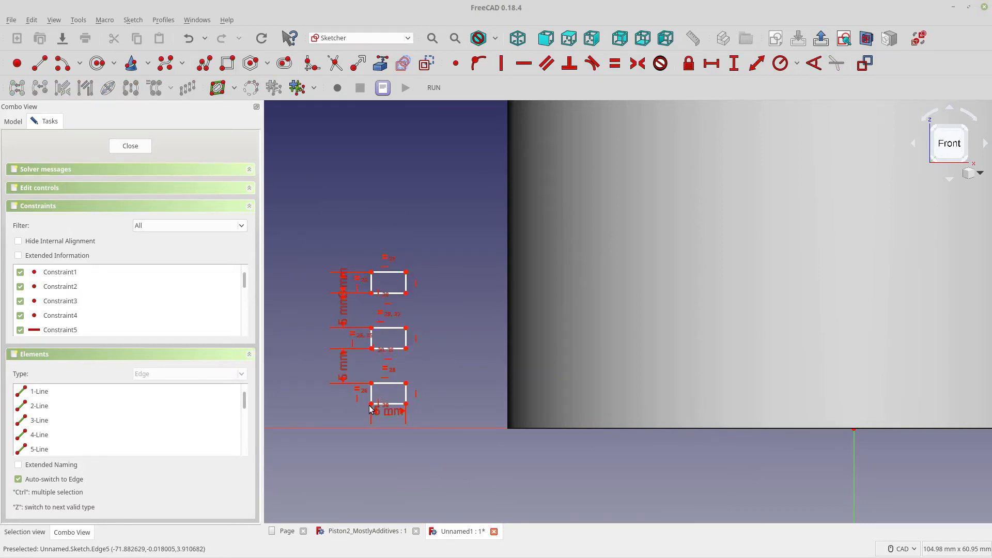
Step: Constrain the lowest rectangle's lower-left corner to a vertical distance of 8 mm from the horizontal axis
click(371, 405)
click(365, 428)
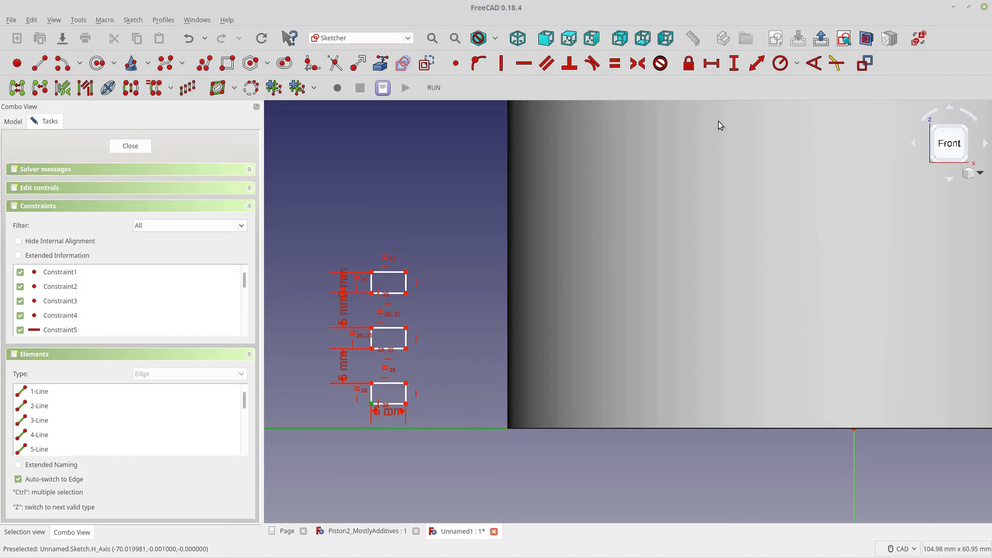
click(735, 66)
text(8)
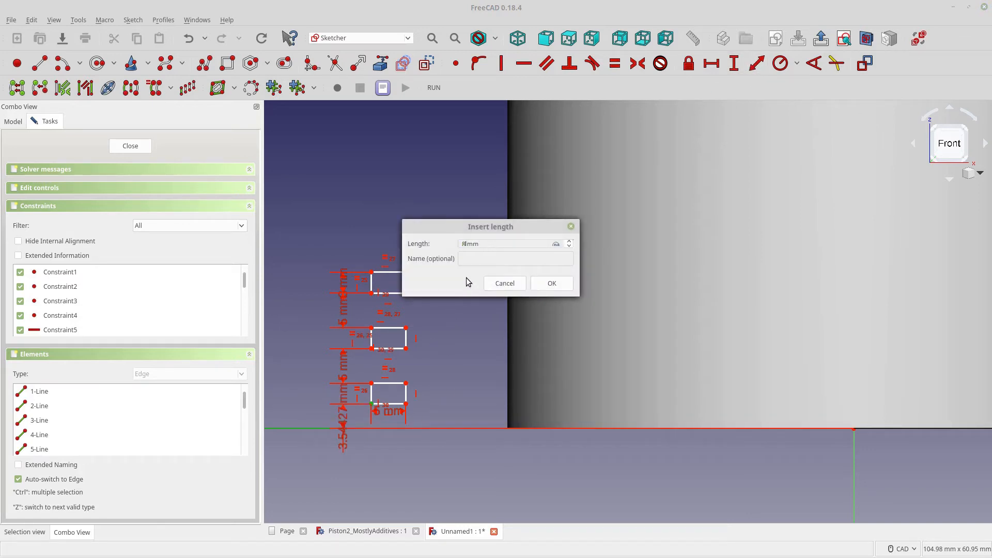
click(551, 283)
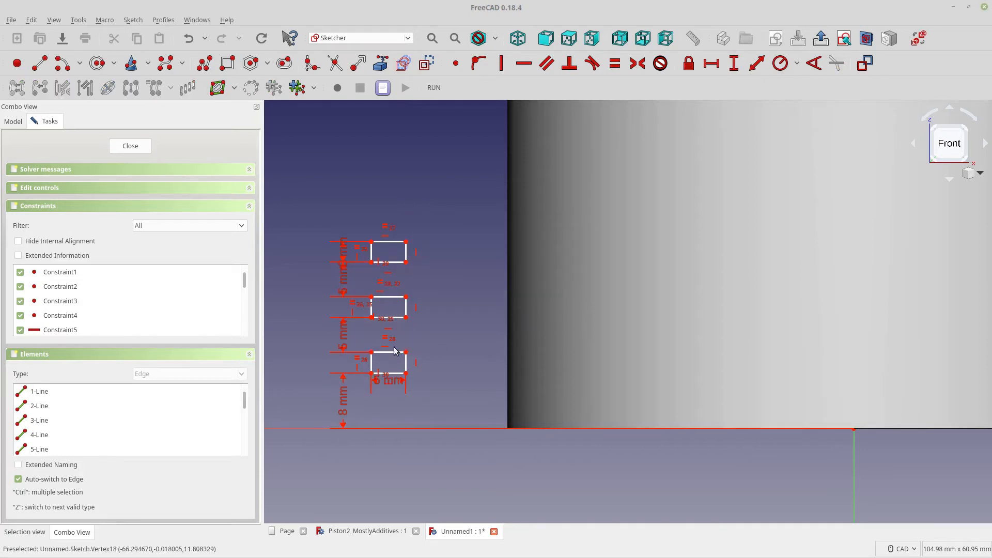
Step: Move the rectangles to the cylinder's edge, constrain the lowest one's lower-left corner 50 mm horizontally from the origin, and close the sketch
drag(391, 355, 513, 366)
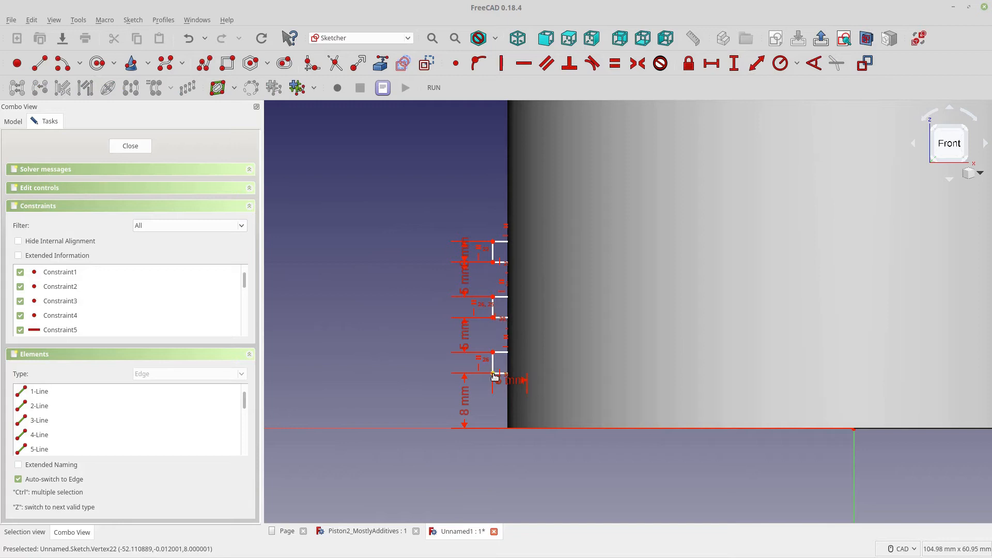
click(493, 373)
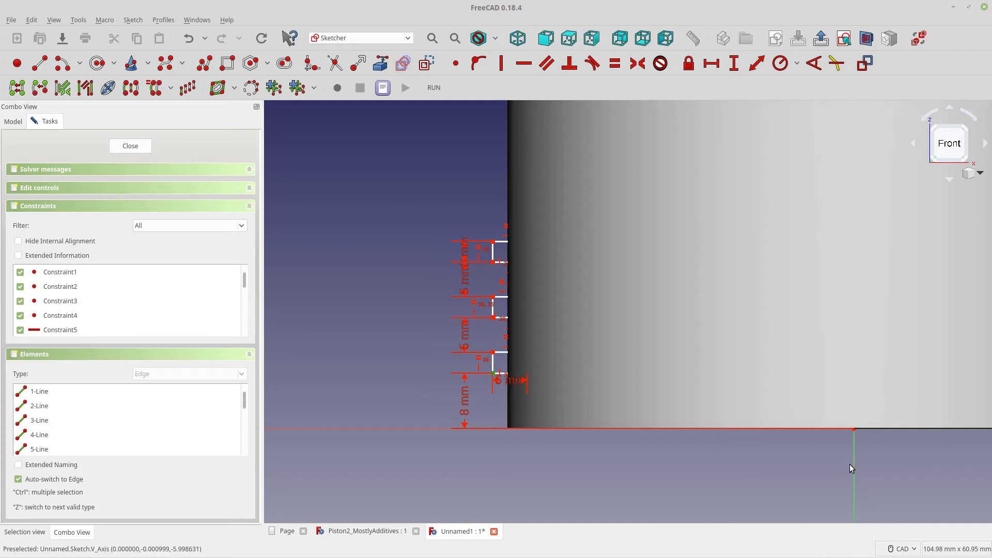
click(713, 66)
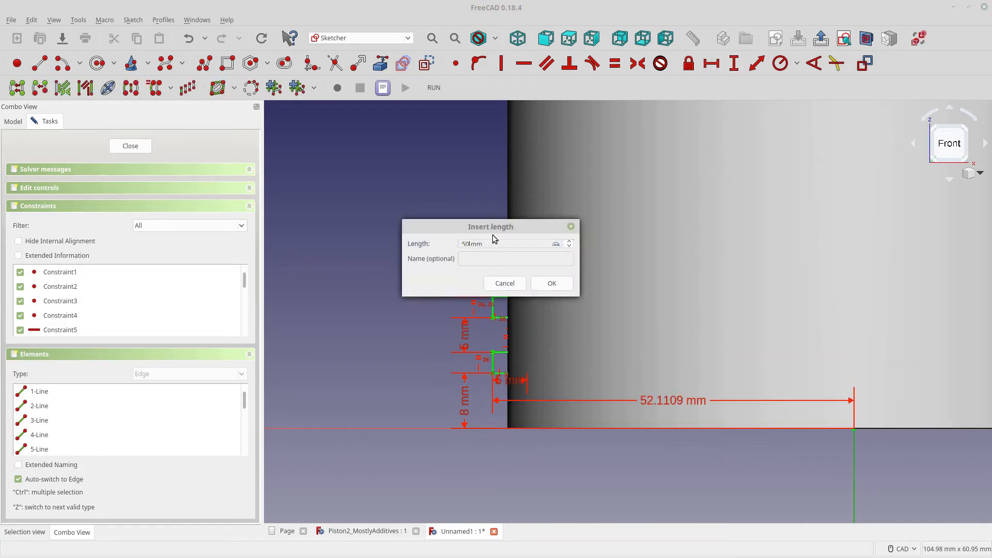
text(50)
click(545, 283)
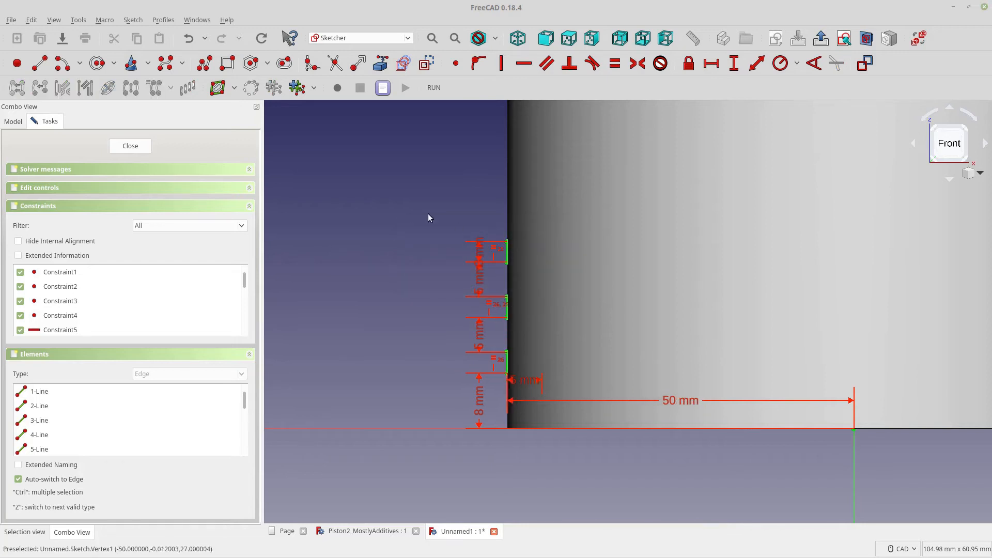
click(132, 147)
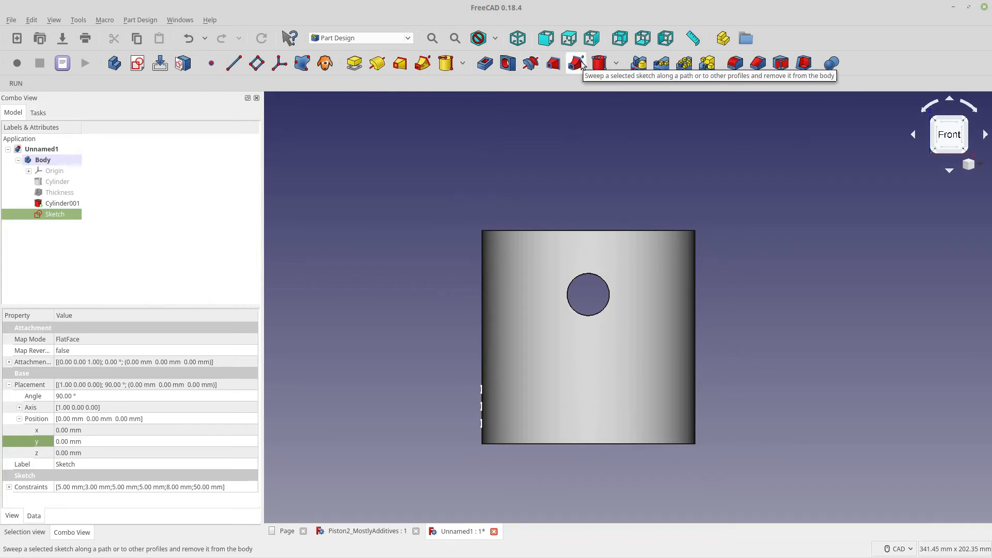
Step: Cut a 360° groove from the rectangle sketch around the vertical sketch axis, with the reversed direction turned off
click(530, 63)
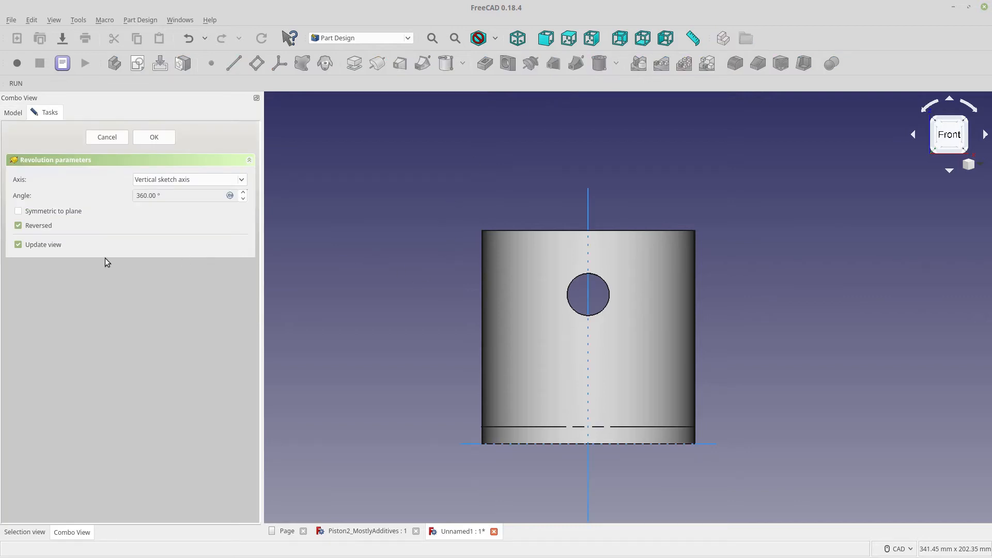
click(44, 227)
click(142, 137)
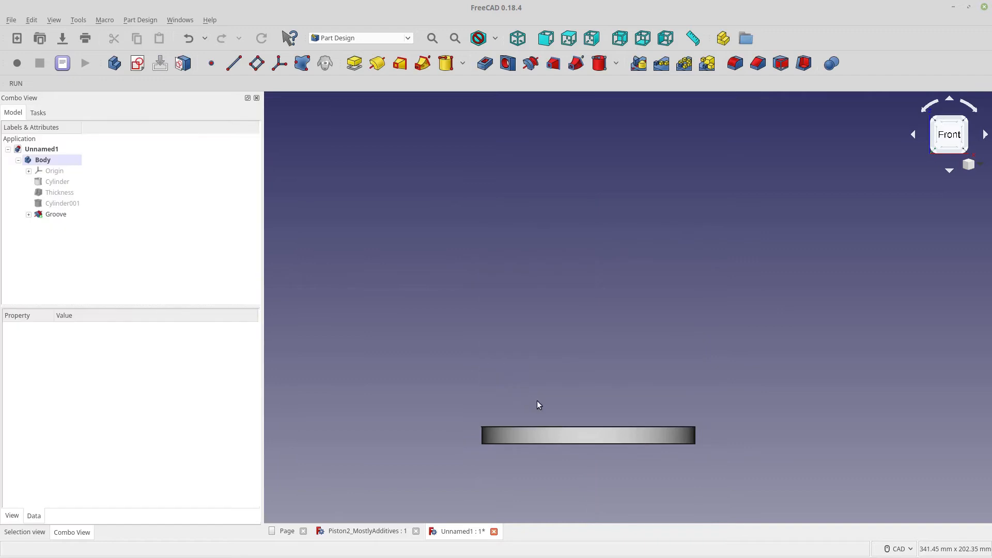
Step: Inspect the groove's sketch and the base cylinder's radius and height to check the groove geometry
click(58, 215)
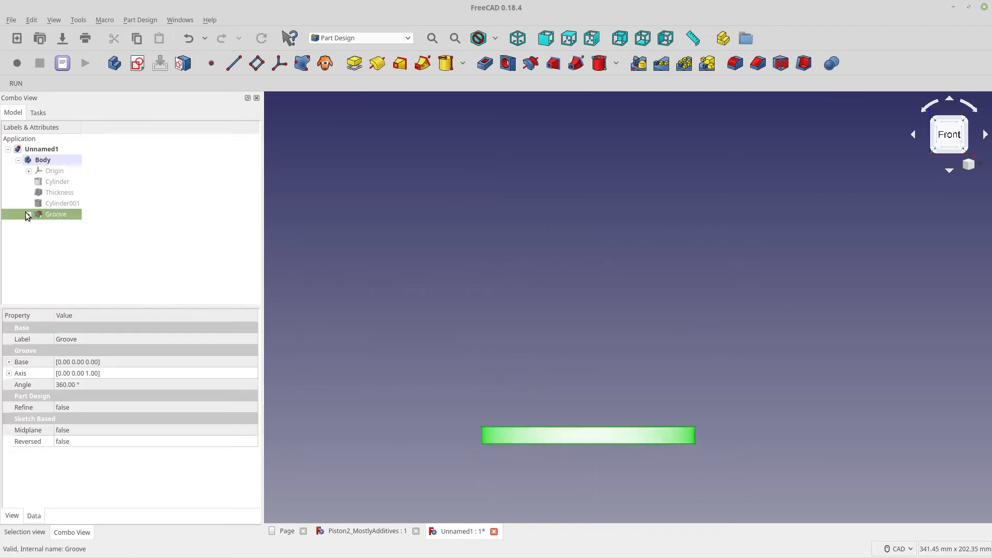
double_click(63, 227)
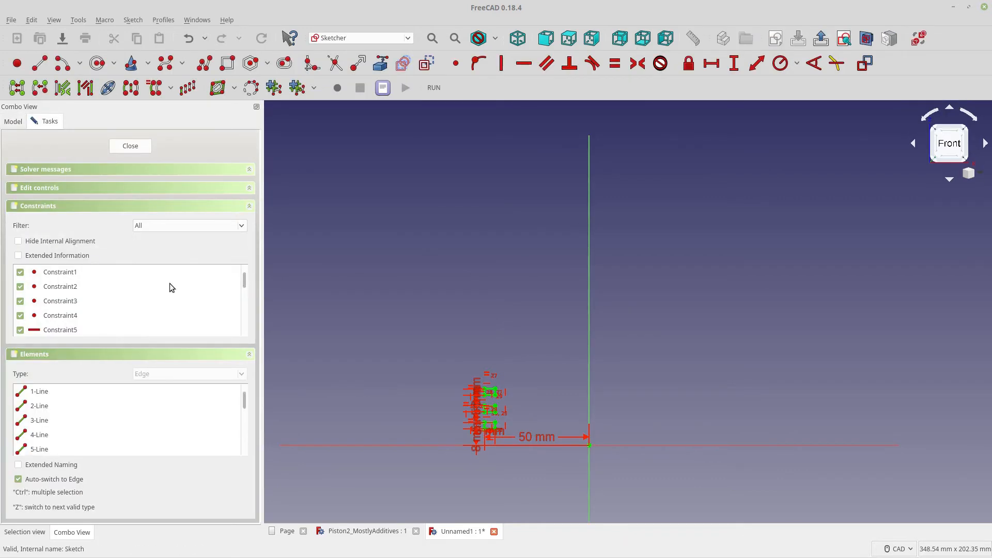
scroll(441, 457, up, 2)
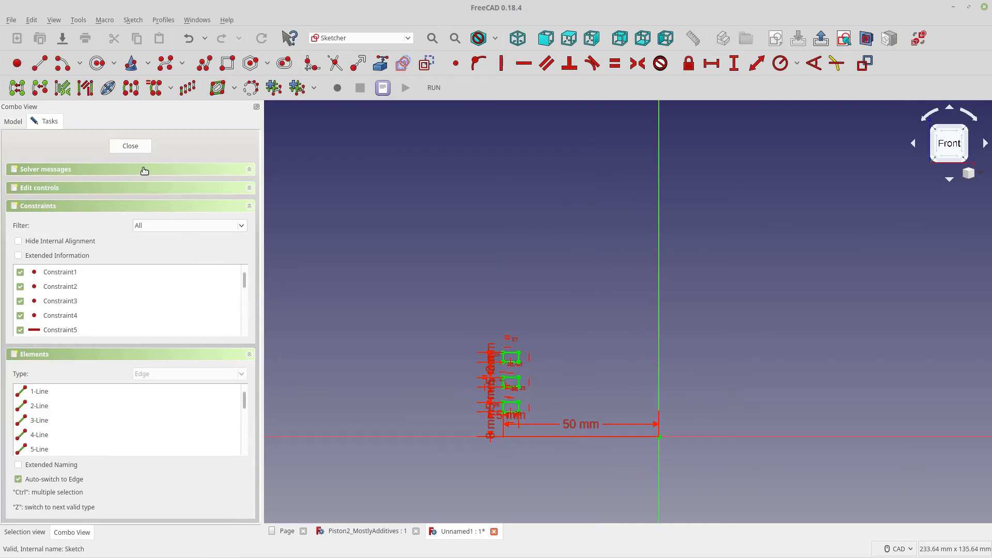
click(137, 149)
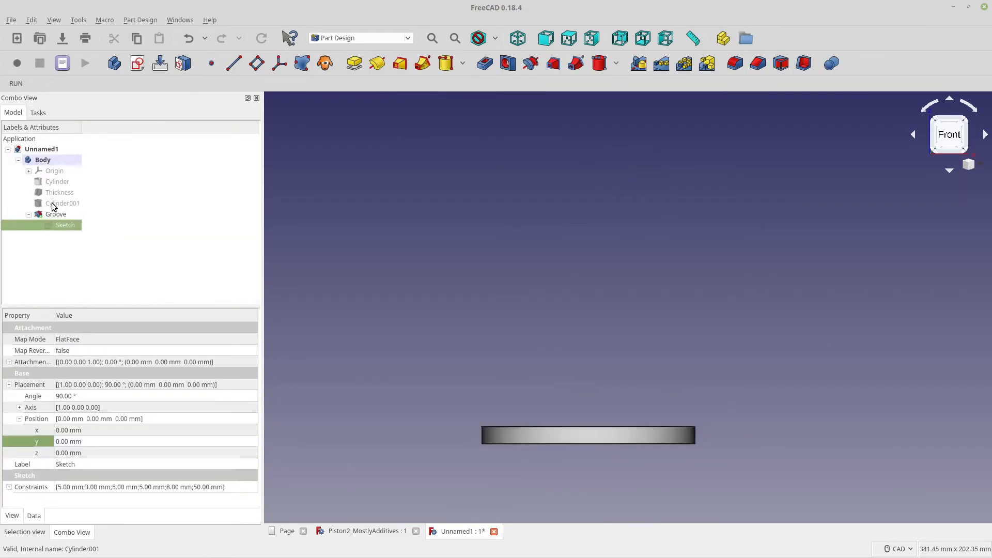
click(58, 182)
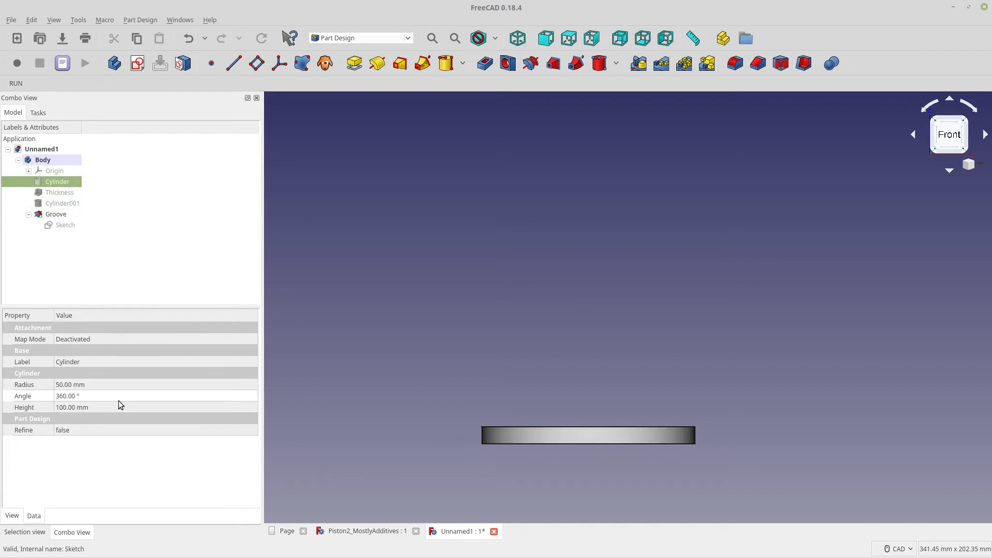
double_click(65, 225)
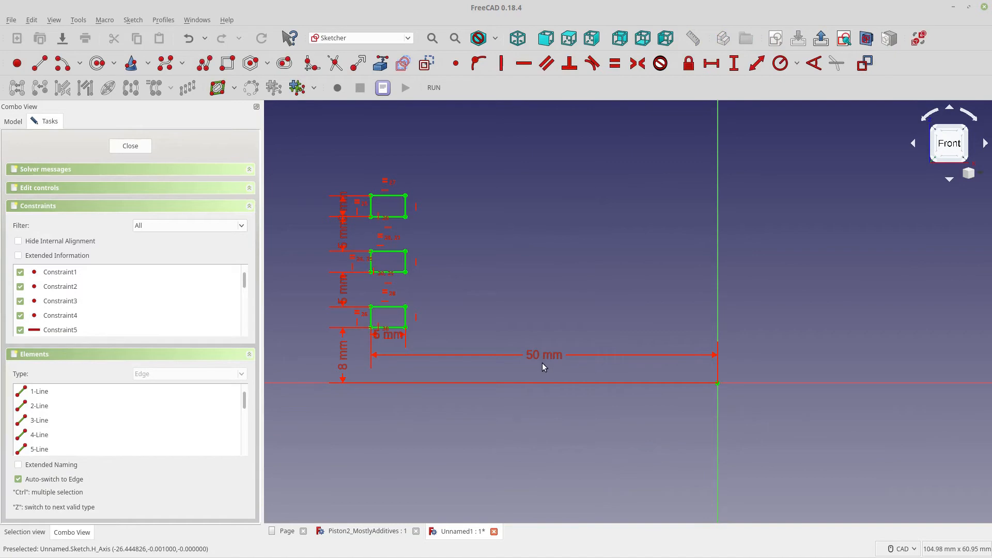
double_click(544, 355)
text(49)
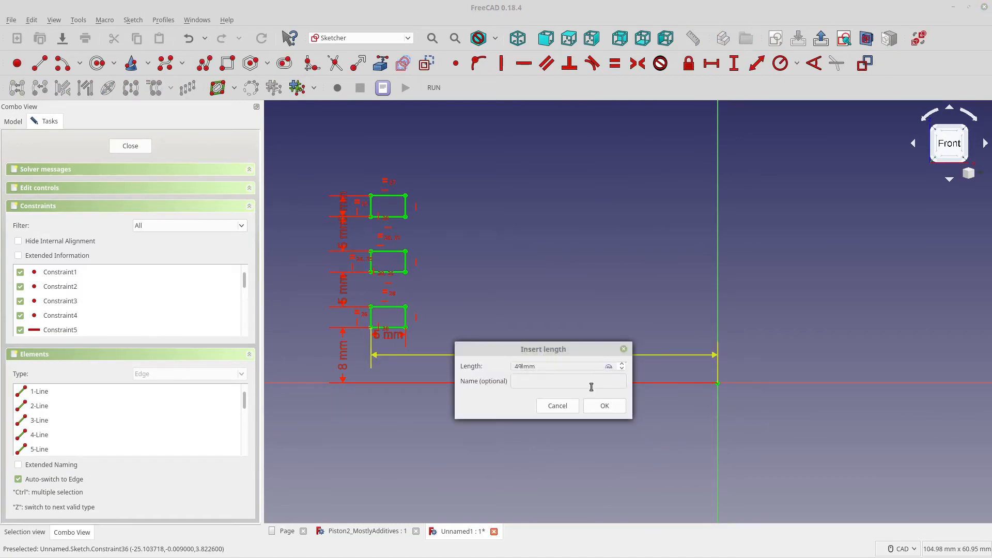
click(567, 406)
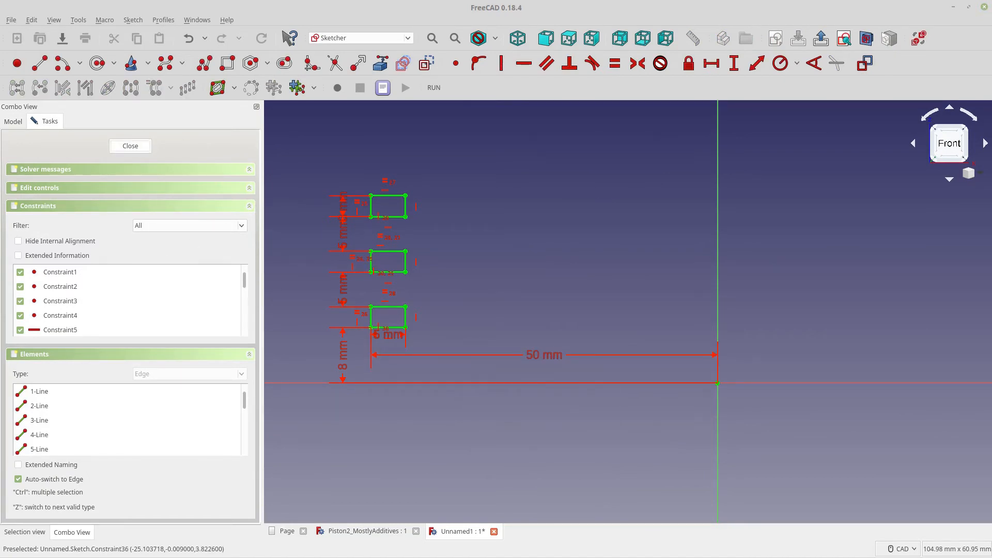
key(Escape)
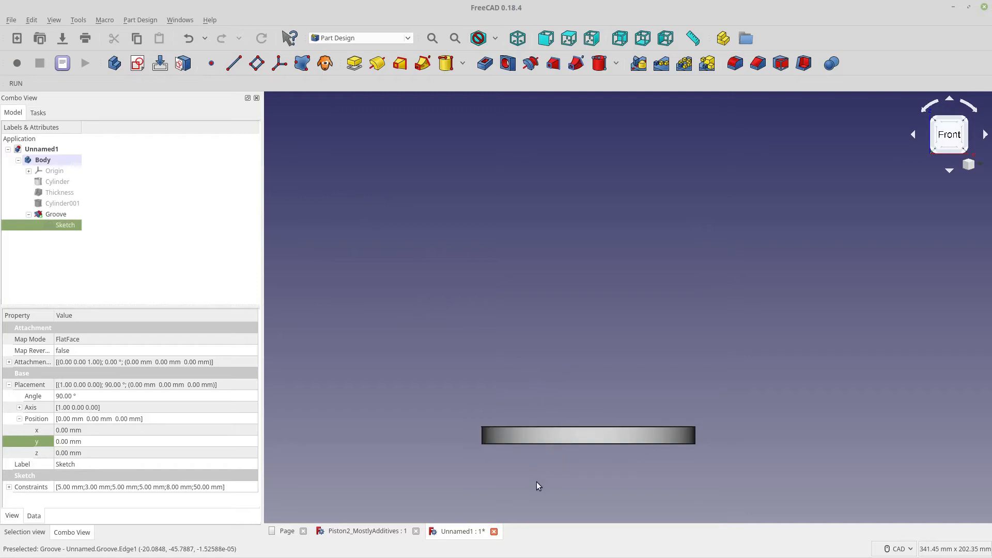
Step: Edit the groove's sketch, trying a 4.5 mm width for the lowest rectangle before settling on 3.5 mm, and close it
middle_drag(536, 482, 524, 505)
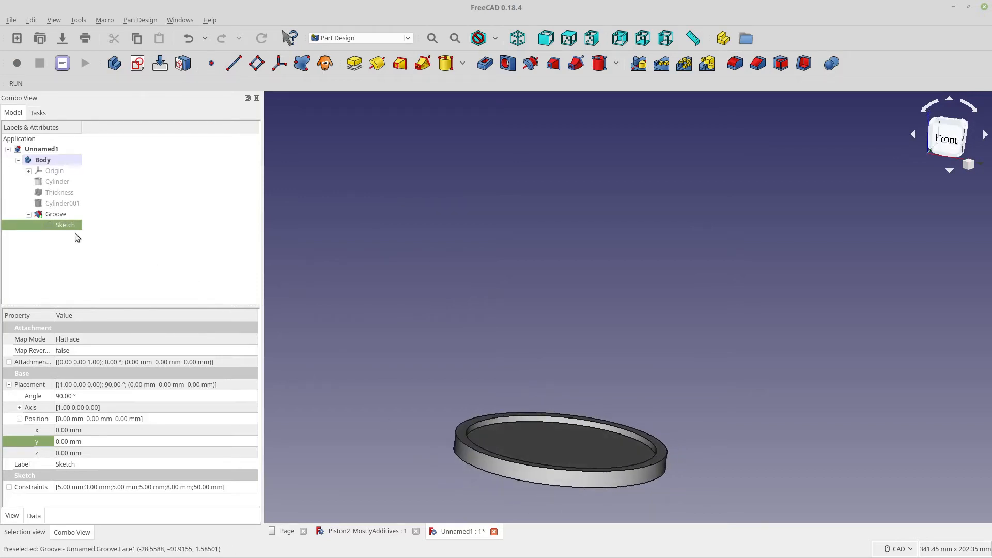
double_click(72, 225)
scroll(454, 448, up, 5)
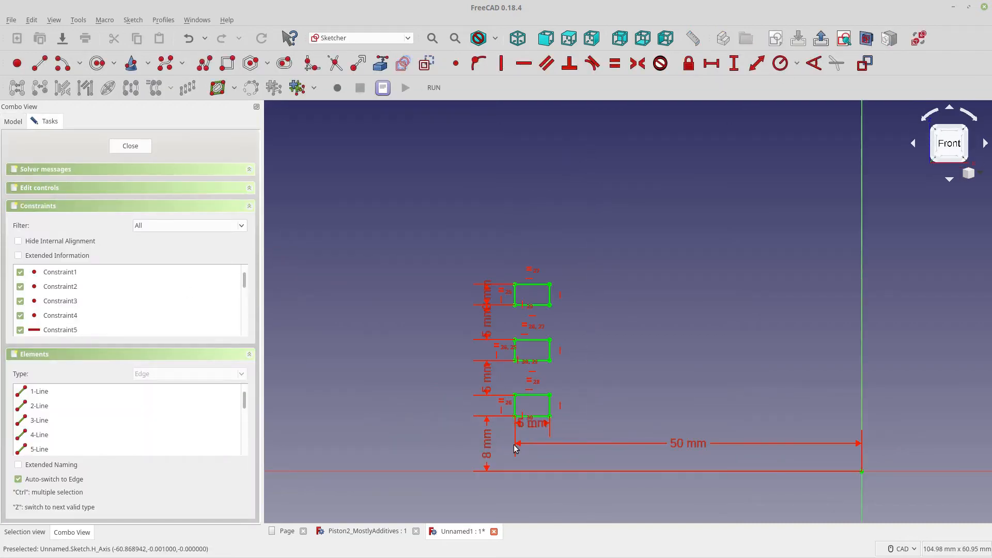
double_click(528, 426)
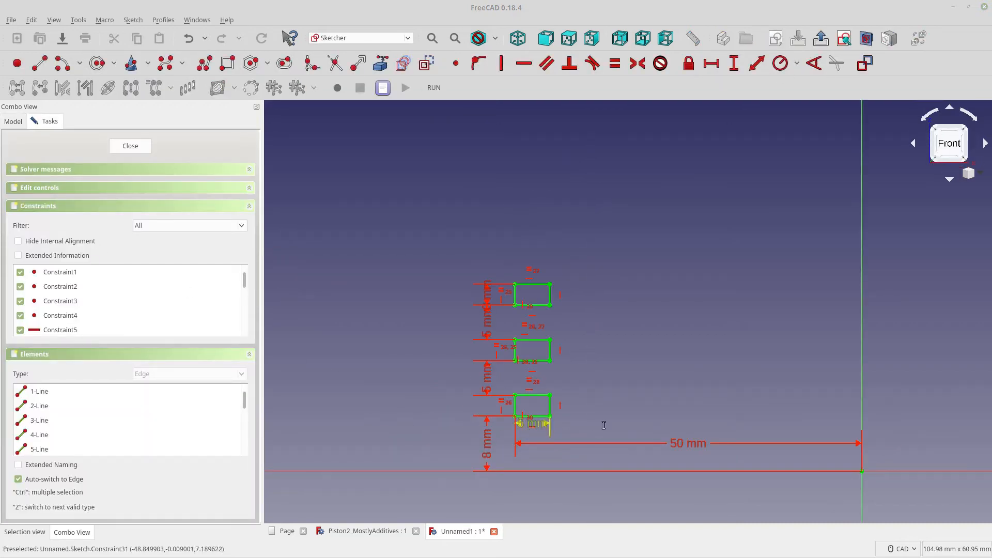
text(4.5)
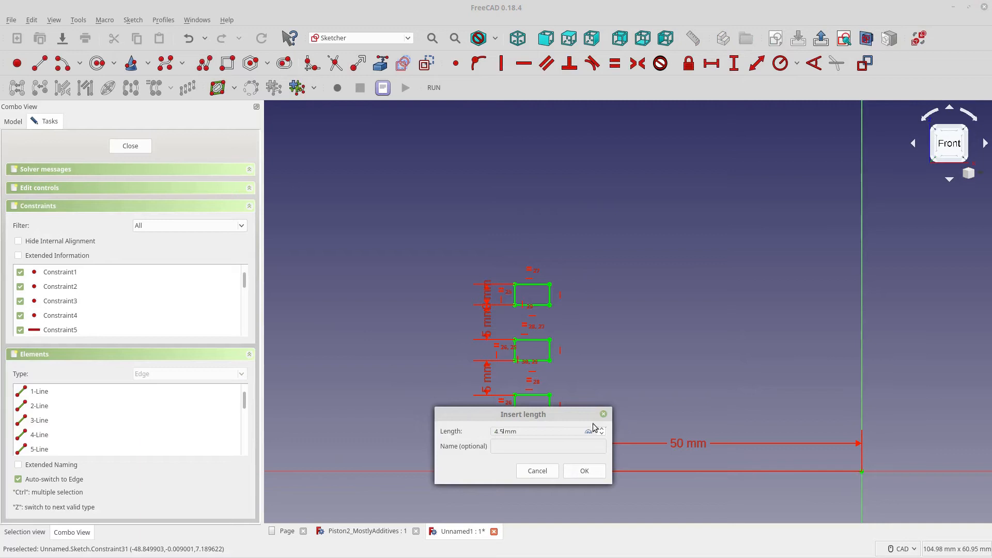
click(584, 471)
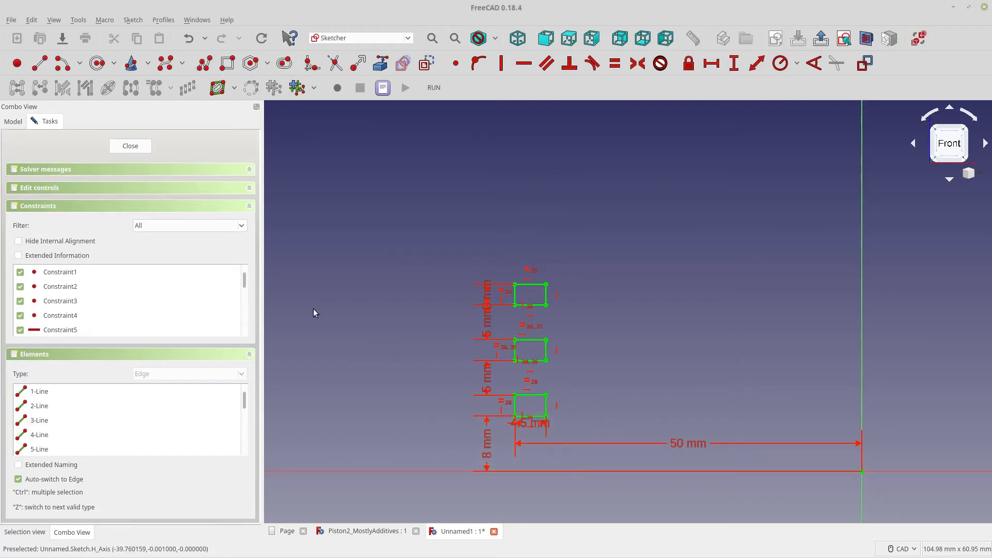
double_click(523, 429)
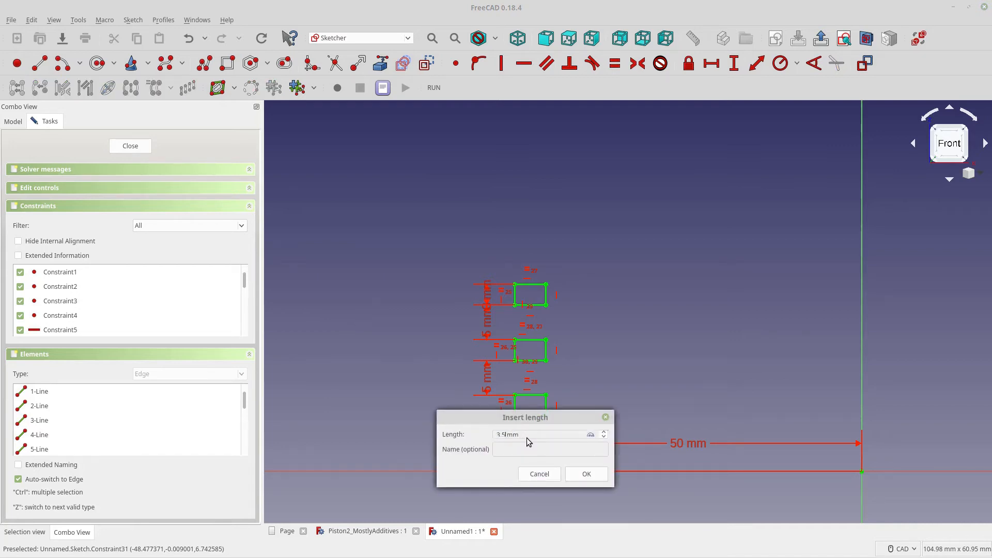
click(598, 480)
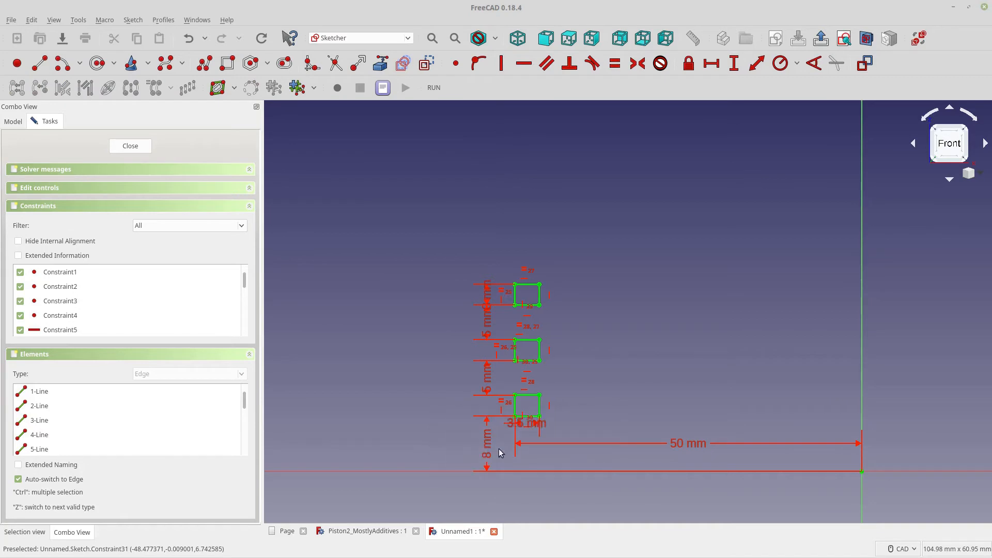
click(130, 147)
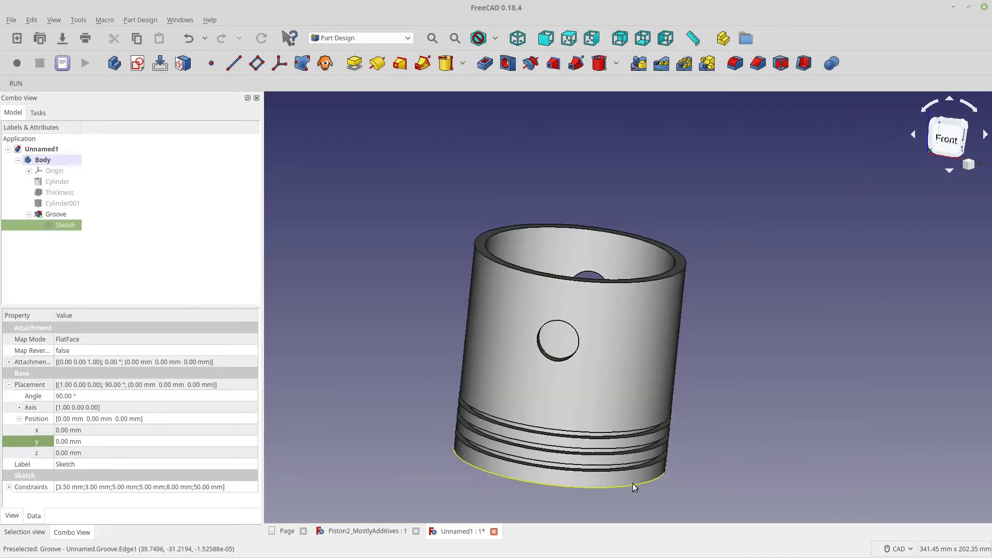
Step: Show the model in isometric view, rename the body as Piston and collapse it in the model tree
right_click(778, 405)
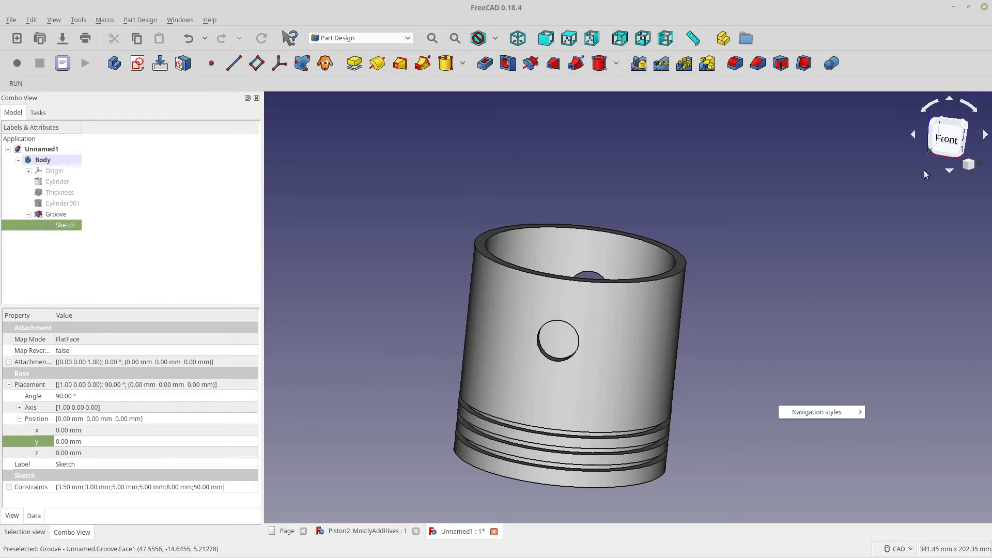
click(519, 41)
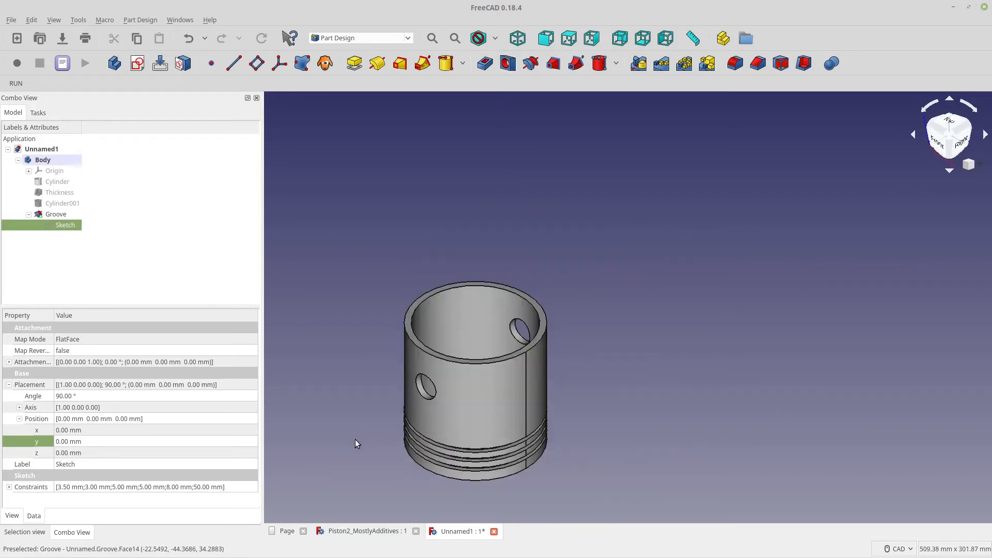
scroll(333, 457, up, 2)
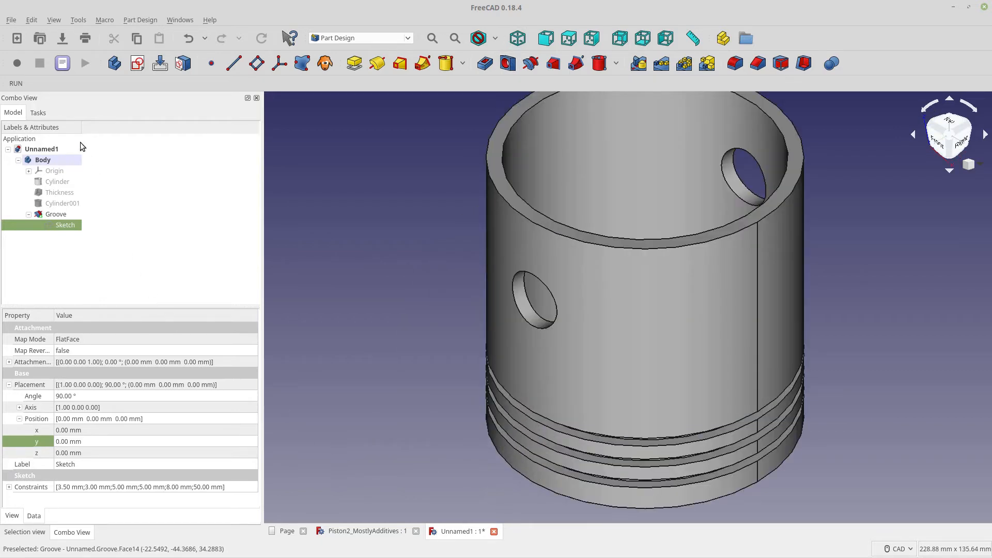
click(66, 160)
click(66, 160)
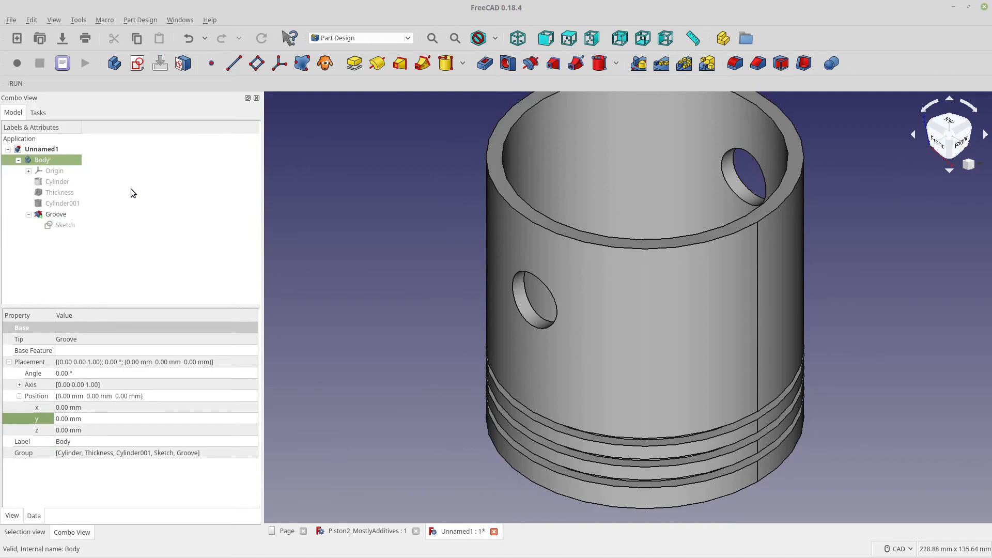
text(Piston)
key(Return)
click(113, 255)
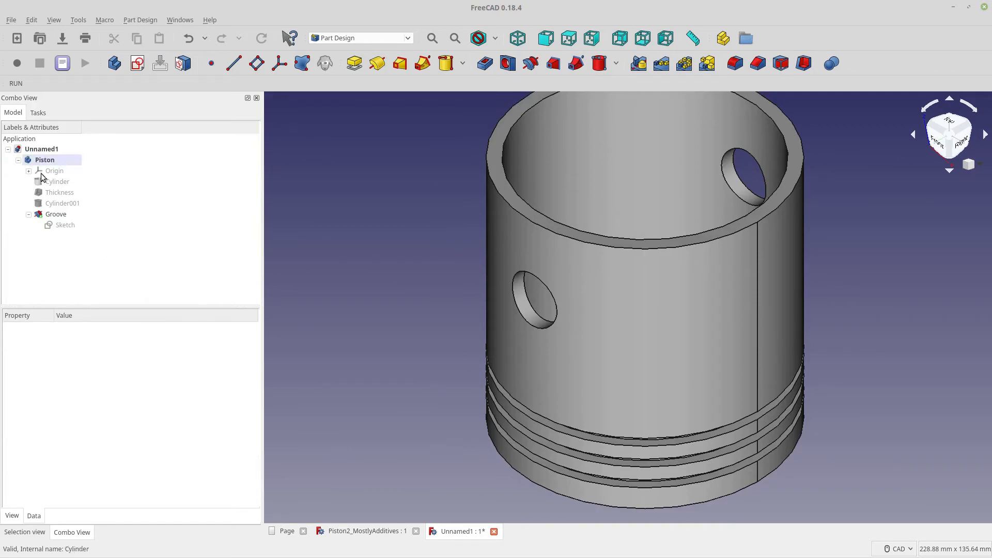
click(18, 160)
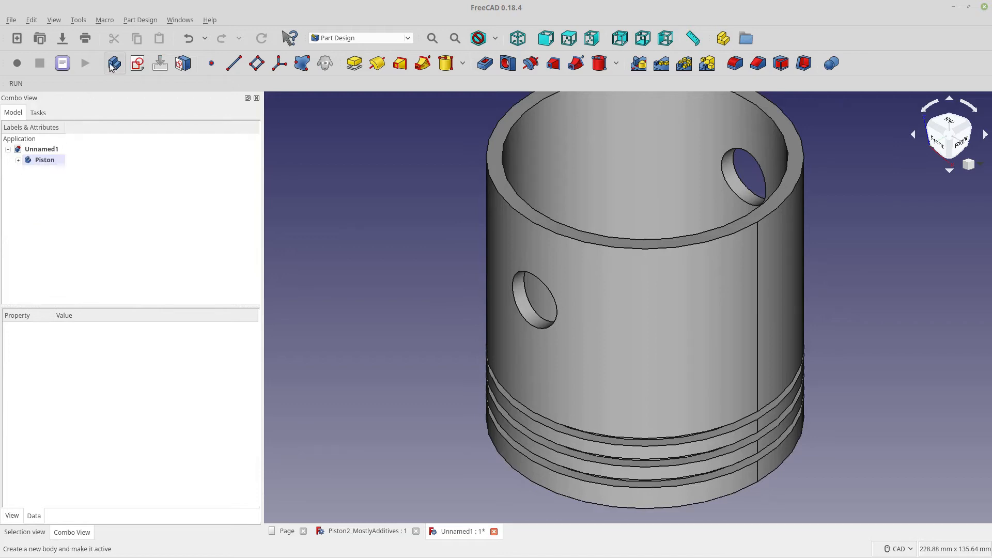
Step: Create a new body containing an additive cylinder with 9.9 mm radius and 100 mm height, attached to the XZ plane
click(114, 63)
scroll(400, 310, down, 8)
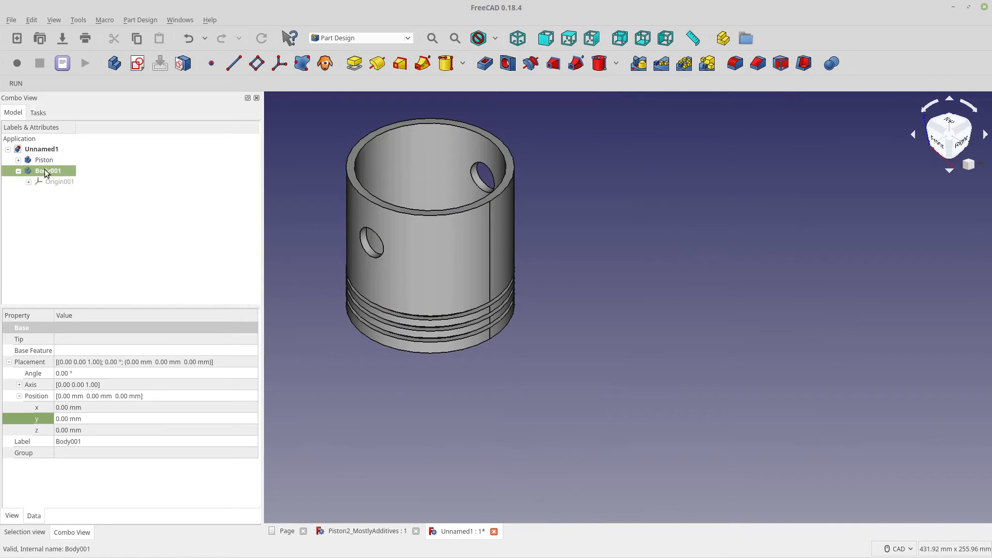
click(445, 63)
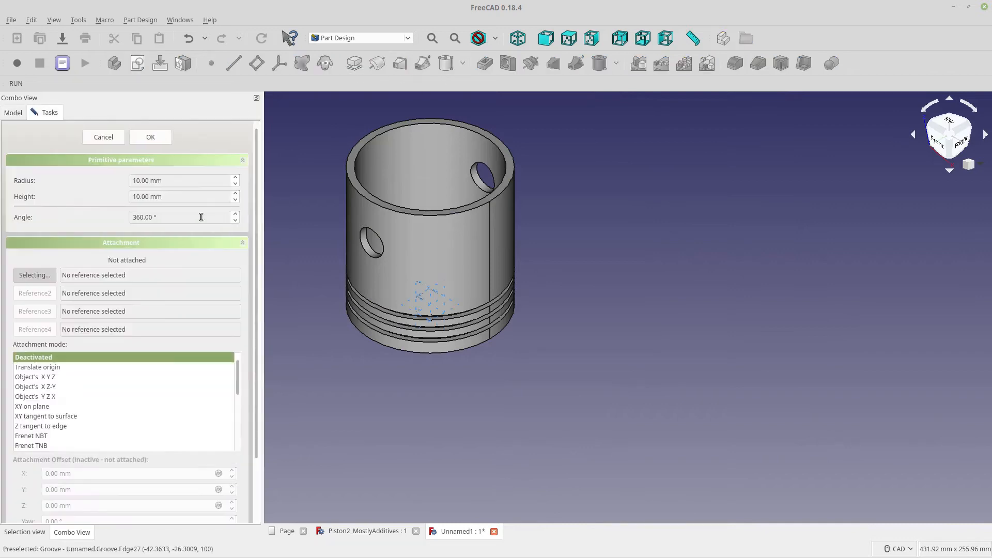
triple_click(162, 180)
text(9.9)
click(193, 194)
drag(175, 196, 91, 189)
text(100)
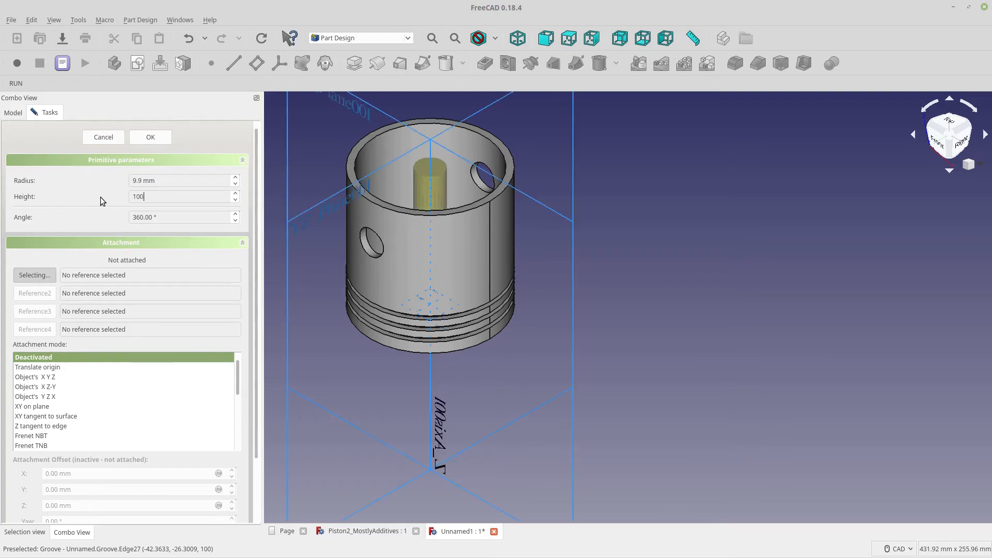
click(559, 216)
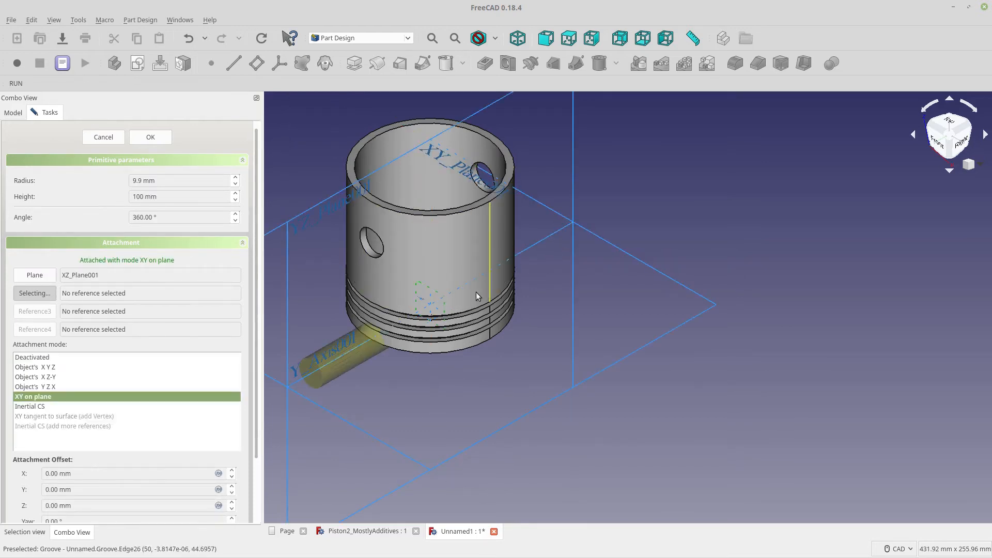
click(149, 137)
Step: Rename the cylinder's body as WristPin and collapse it in the model tree
click(342, 348)
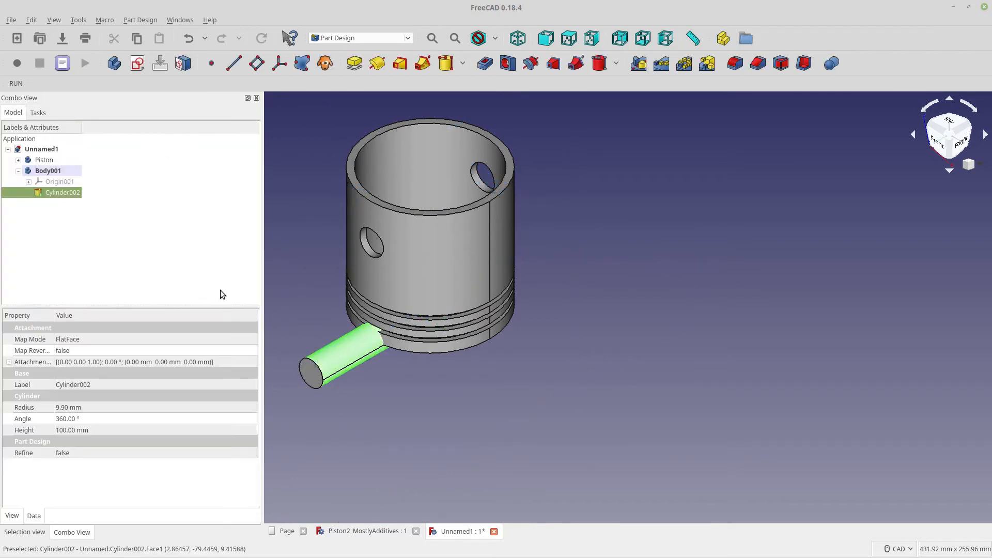
click(222, 290)
double_click(79, 175)
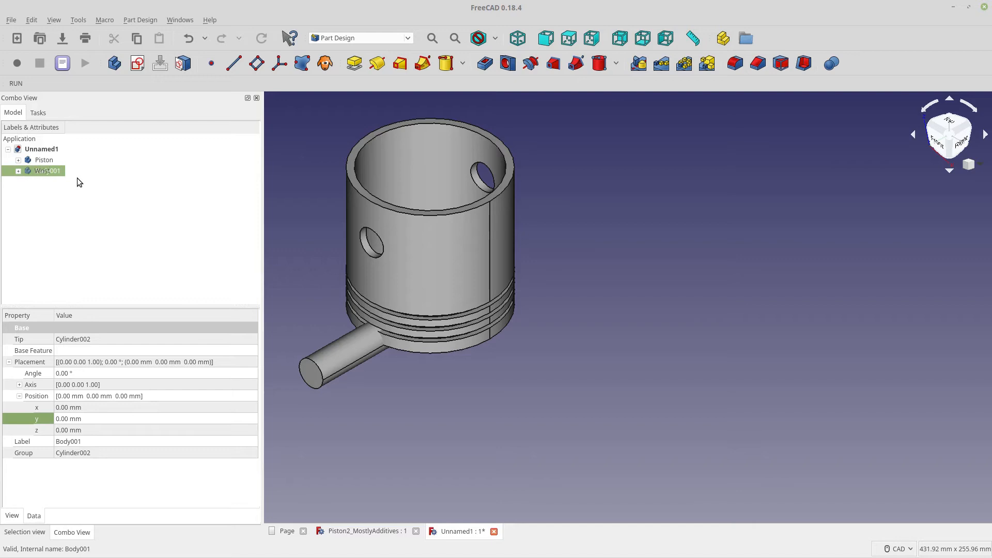
text(WristPin)
click(76, 184)
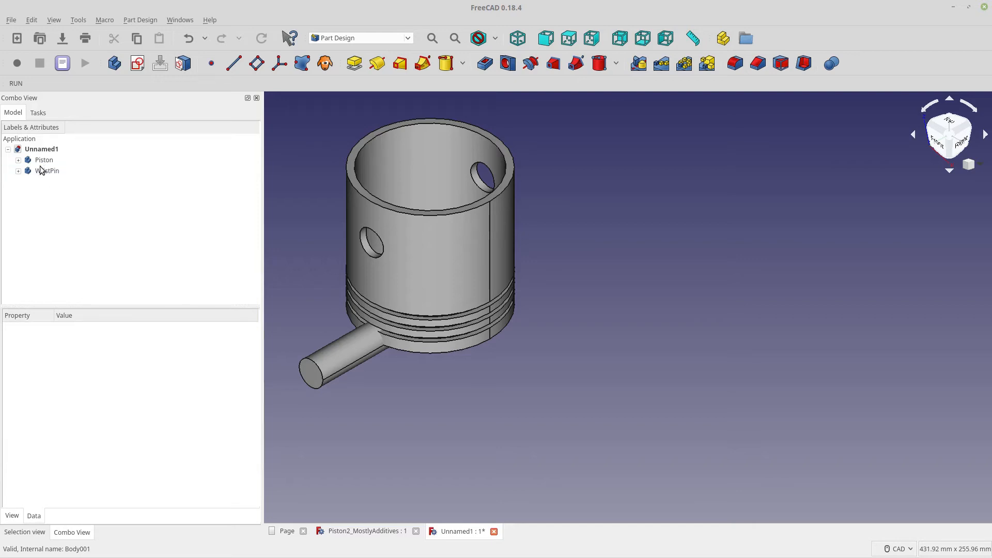
click(43, 172)
click(54, 186)
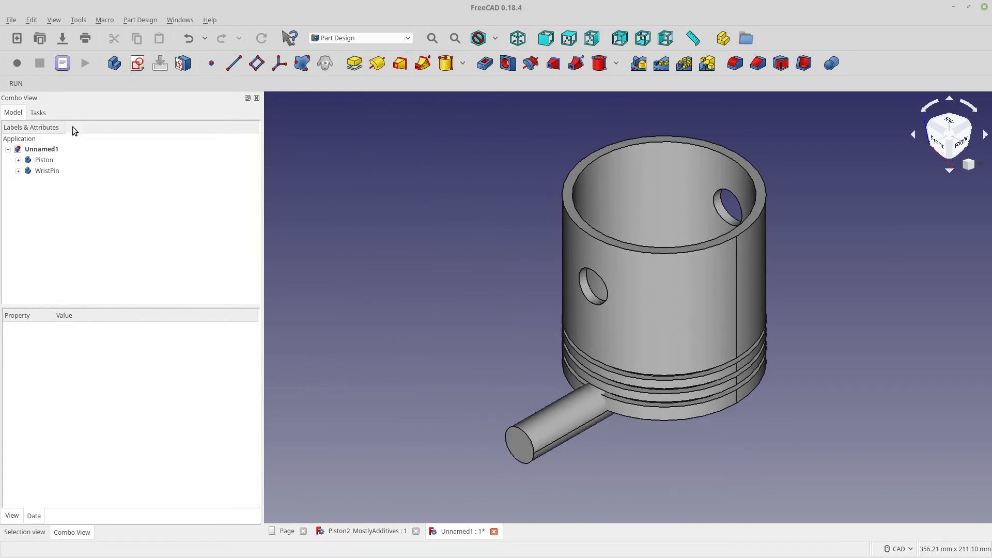
Step: Create a third body and start a sketch on its XZ plane
click(115, 67)
click(138, 63)
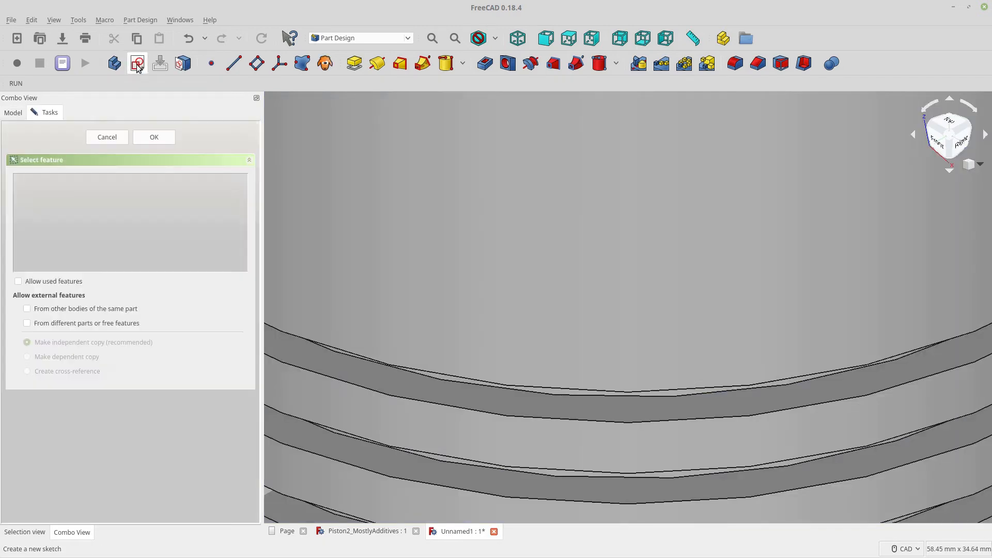
click(92, 188)
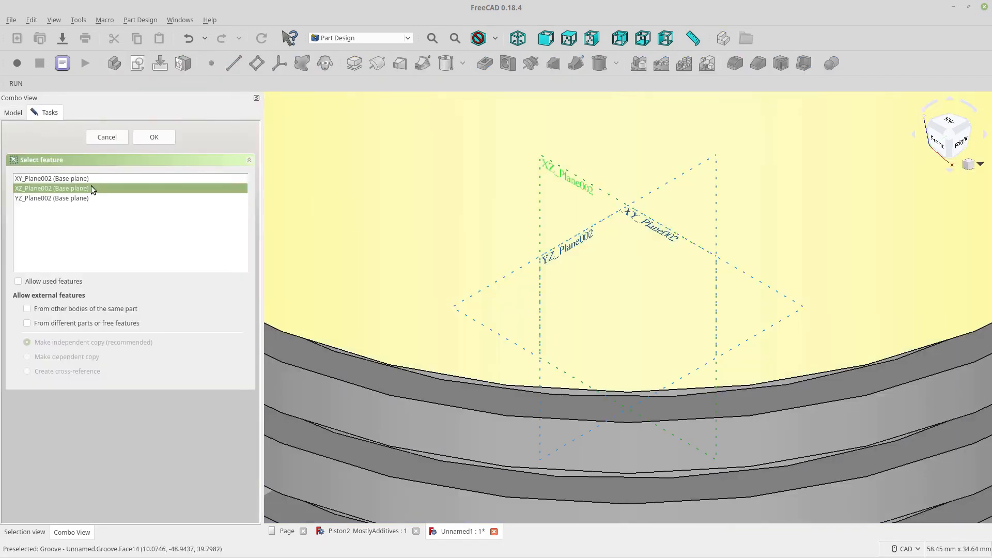
click(155, 138)
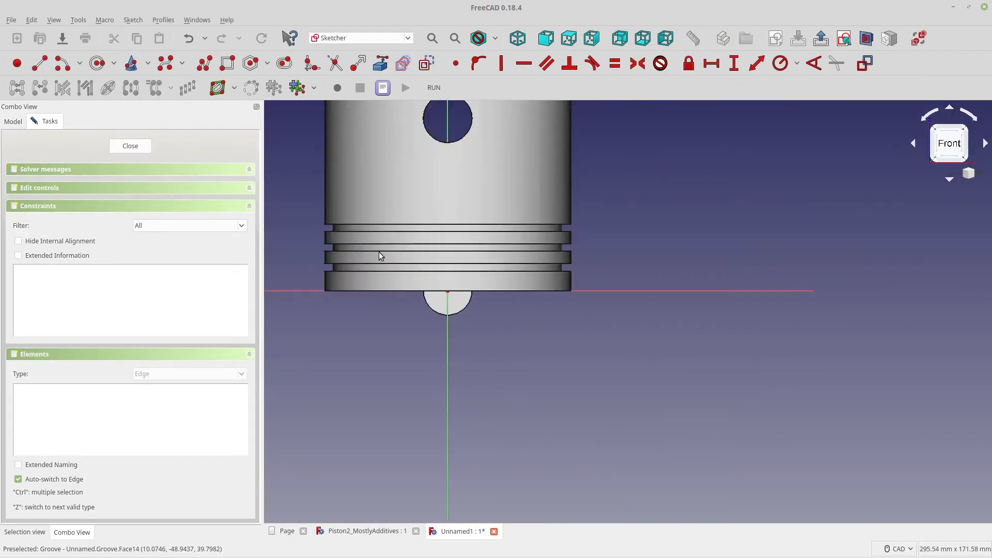
Step: Hide the Piston and WristPin bodies to clear the view of the open sketch
click(13, 121)
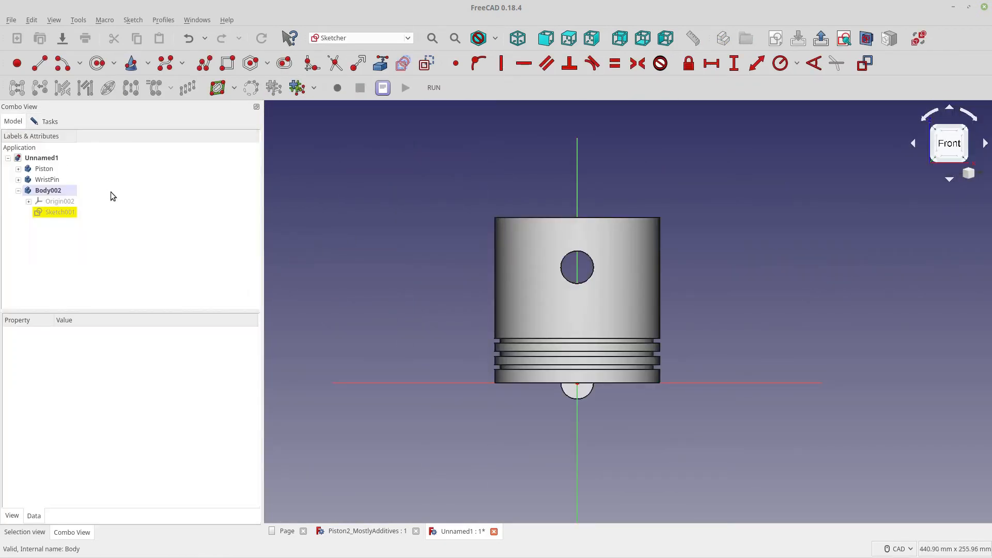
click(58, 180)
click(43, 169)
key(space)
click(47, 180)
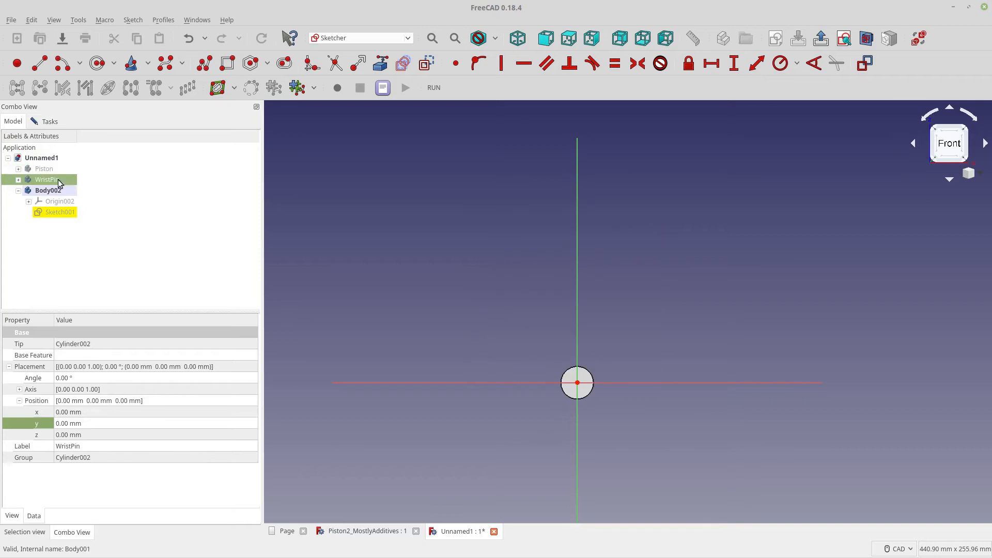
key(space)
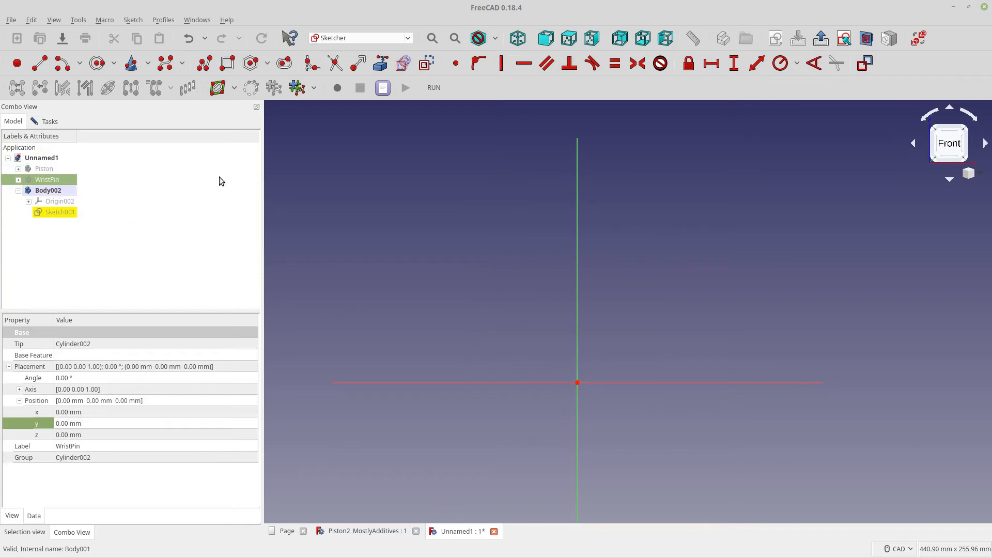
Step: Sketch a circle of about 21 mm radius at the origin and a slightly smaller one above it, centred on the vertical axis
click(97, 63)
click(577, 382)
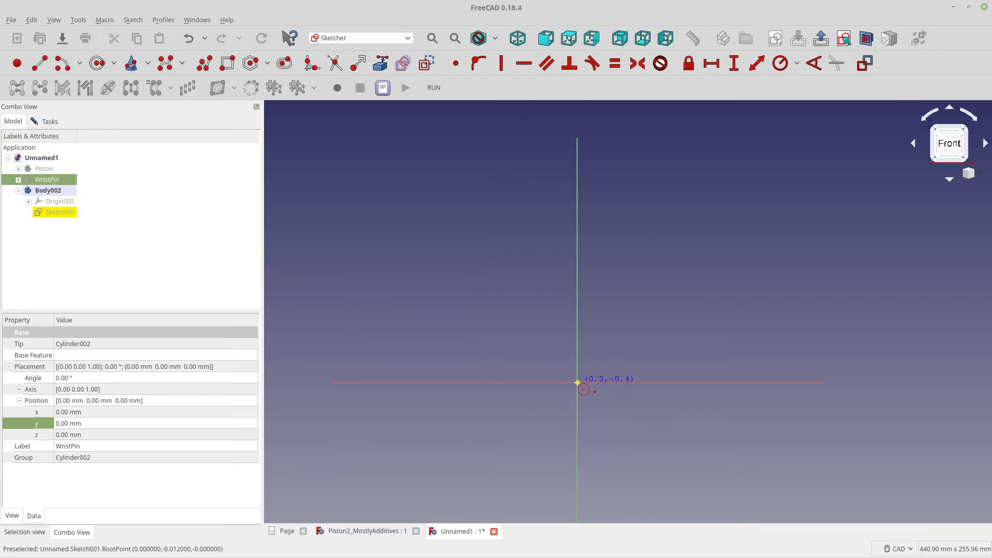
click(602, 406)
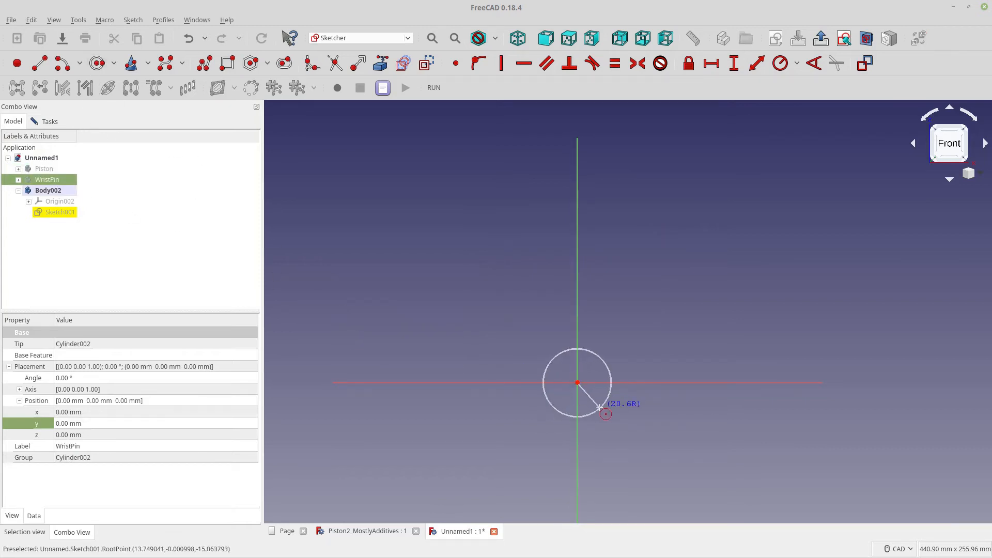
click(576, 202)
click(599, 224)
right_click(683, 258)
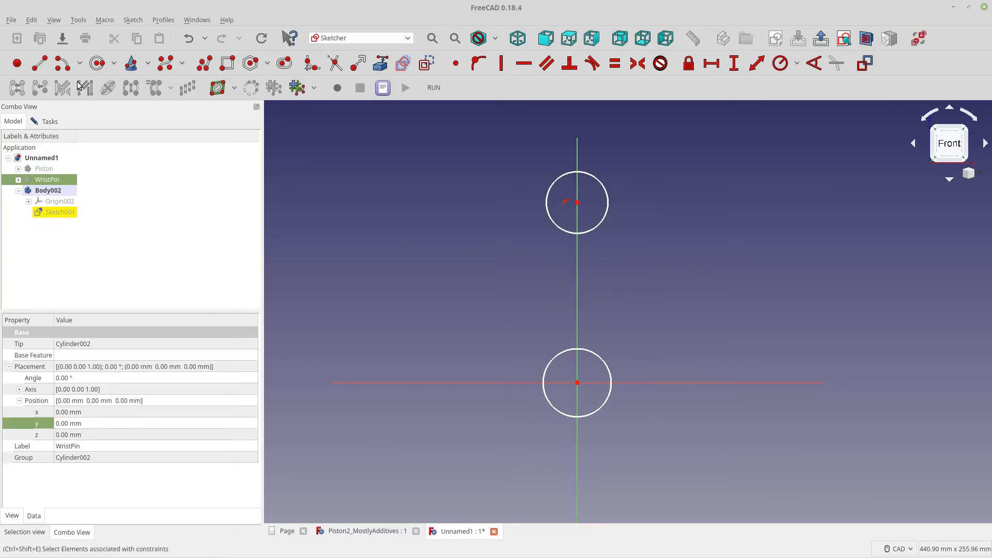
Step: Draw concentric arcs around both circles, about 30 mm radius around the upper one, with their open sides facing each other
click(62, 63)
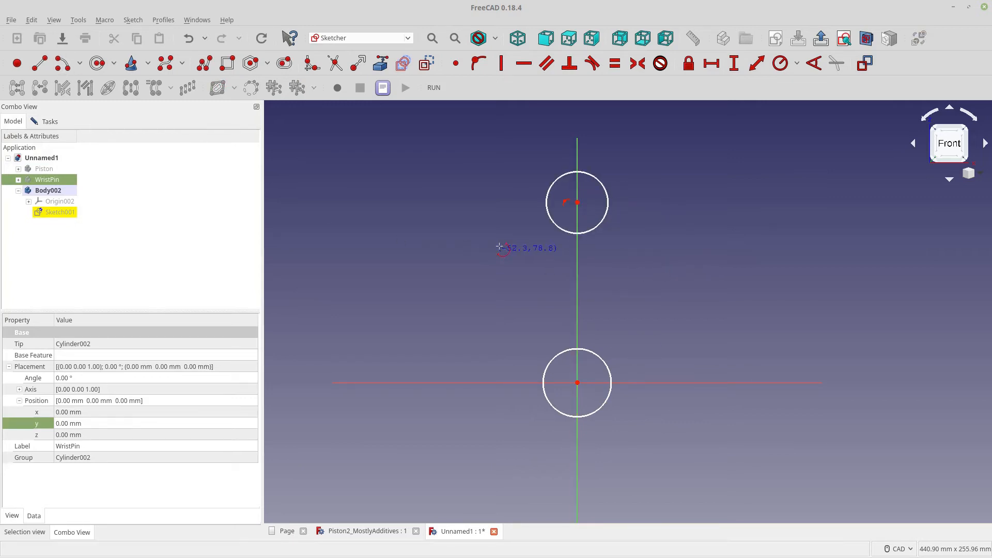
click(577, 202)
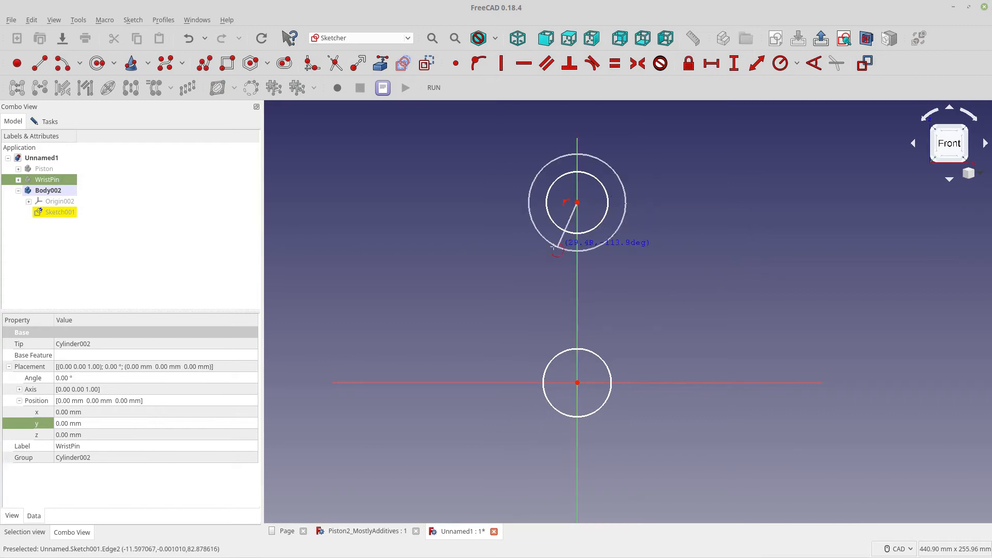
click(552, 246)
click(608, 242)
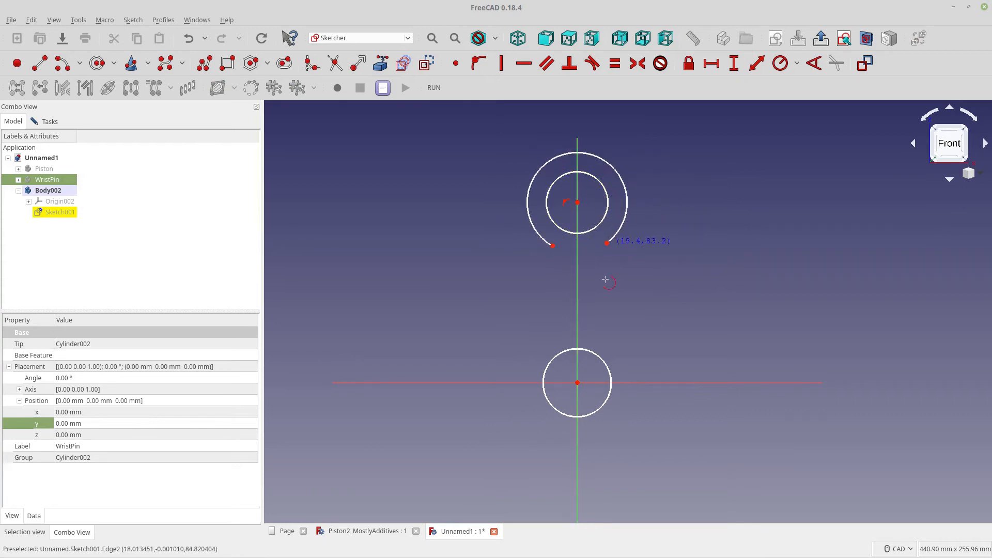
click(577, 382)
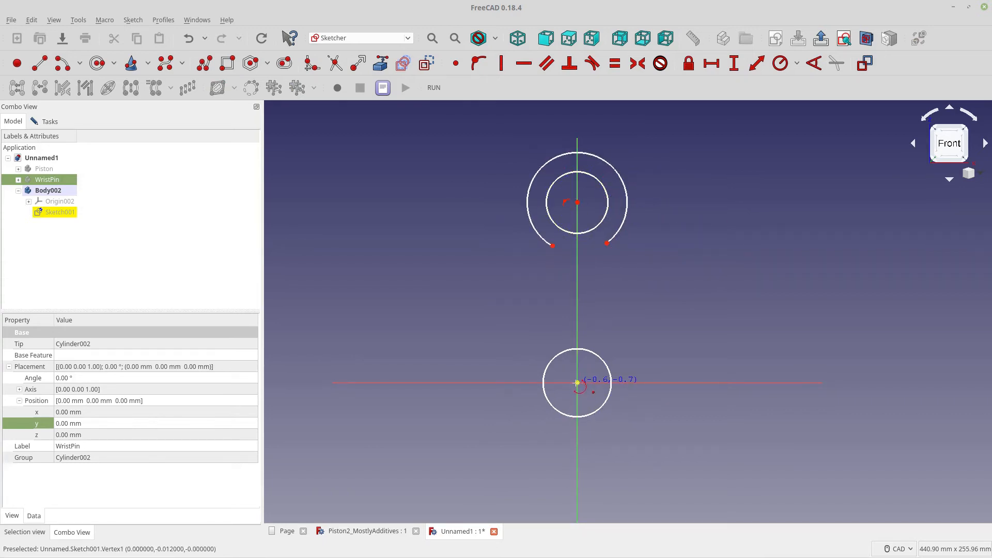
click(522, 365)
click(645, 361)
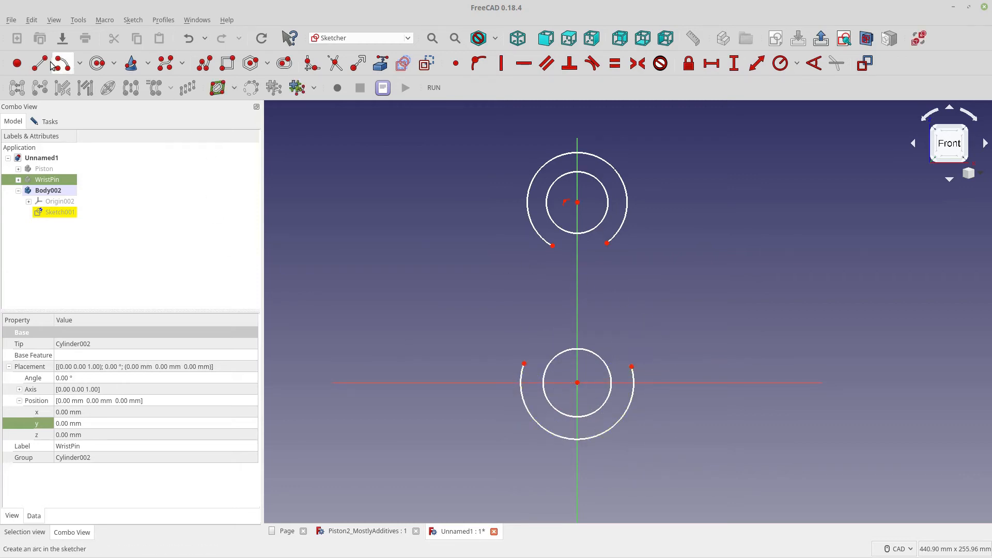
Step: Connect the endpoints of the upper and lower arcs with a straight line on each side
click(523, 364)
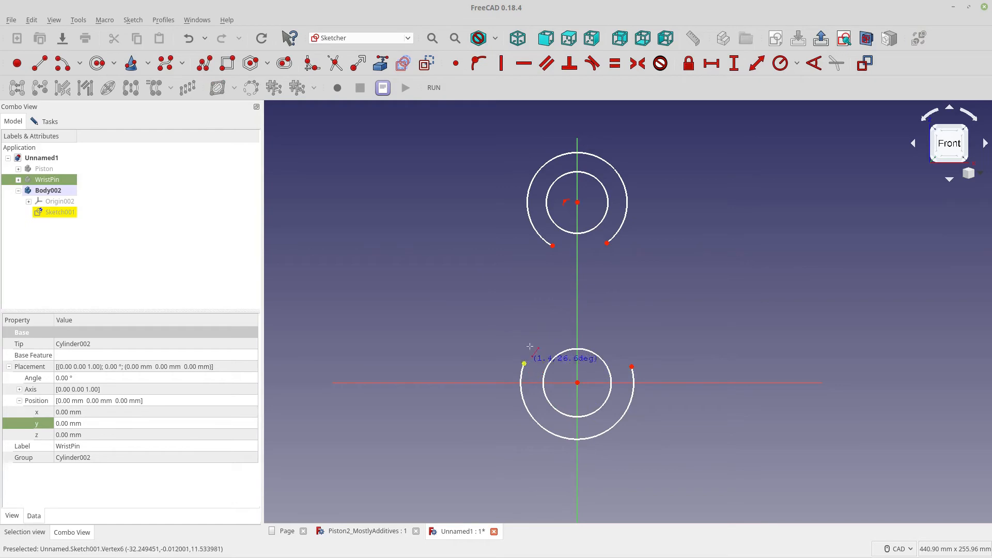
click(553, 245)
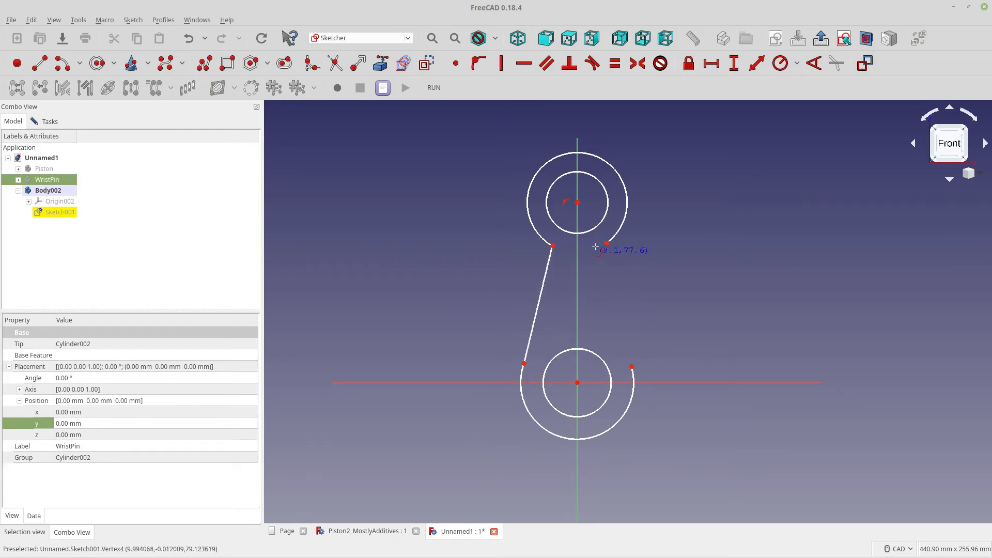
click(606, 244)
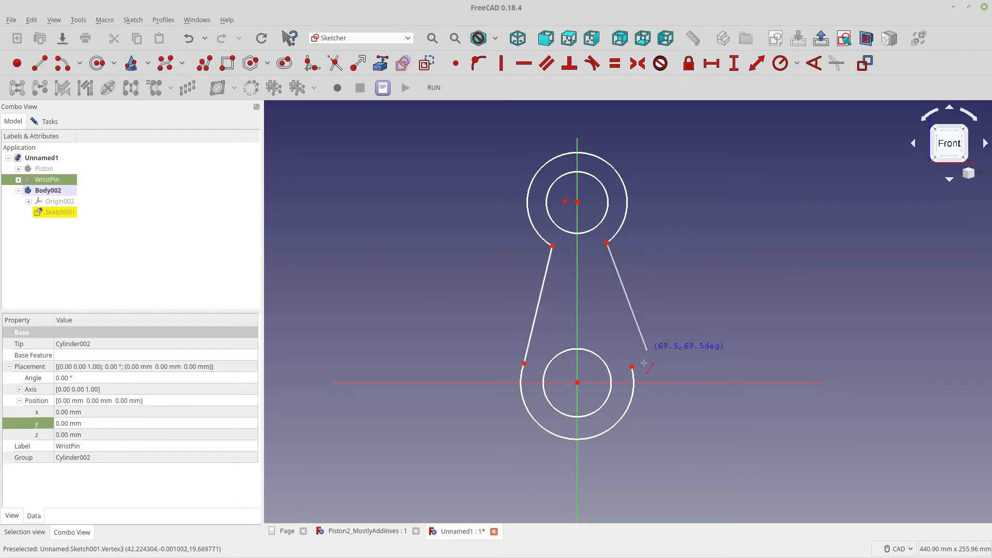
click(632, 366)
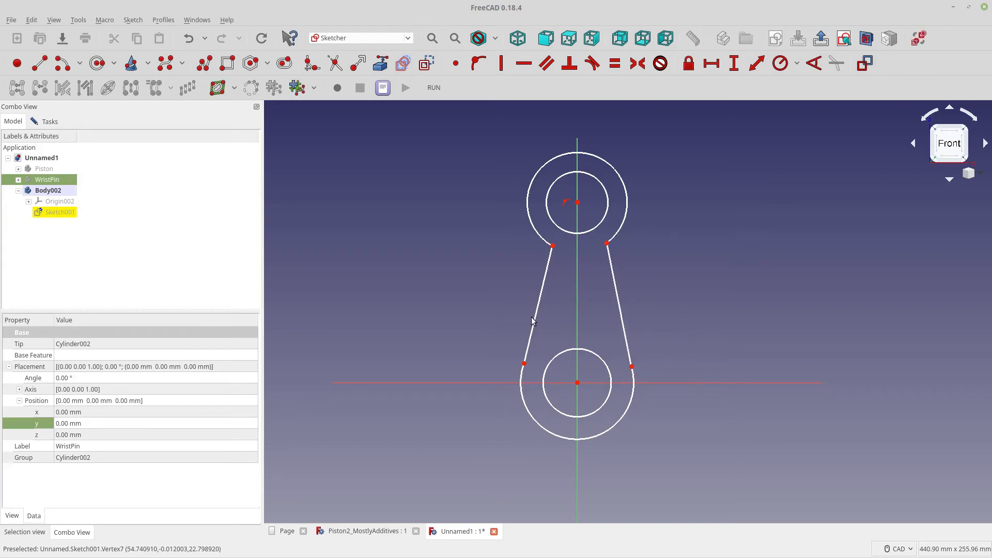
Step: Constrain both connecting lines between the arcs to be vertical
click(537, 309)
click(506, 70)
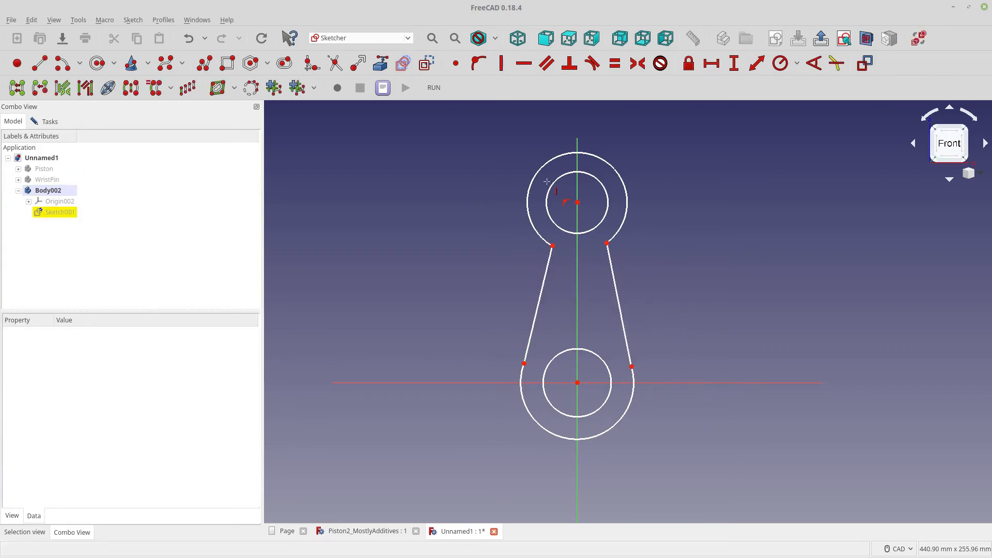
click(618, 296)
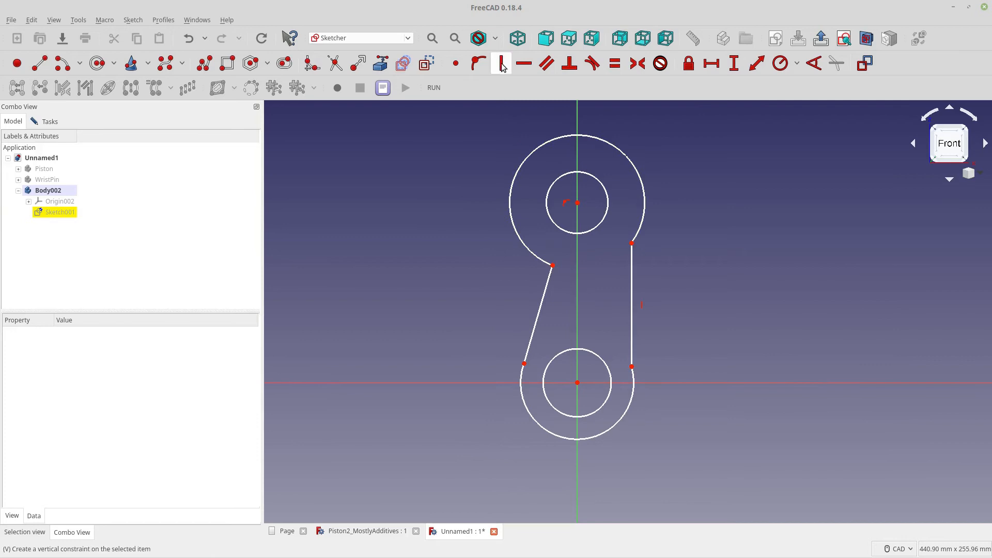
click(543, 308)
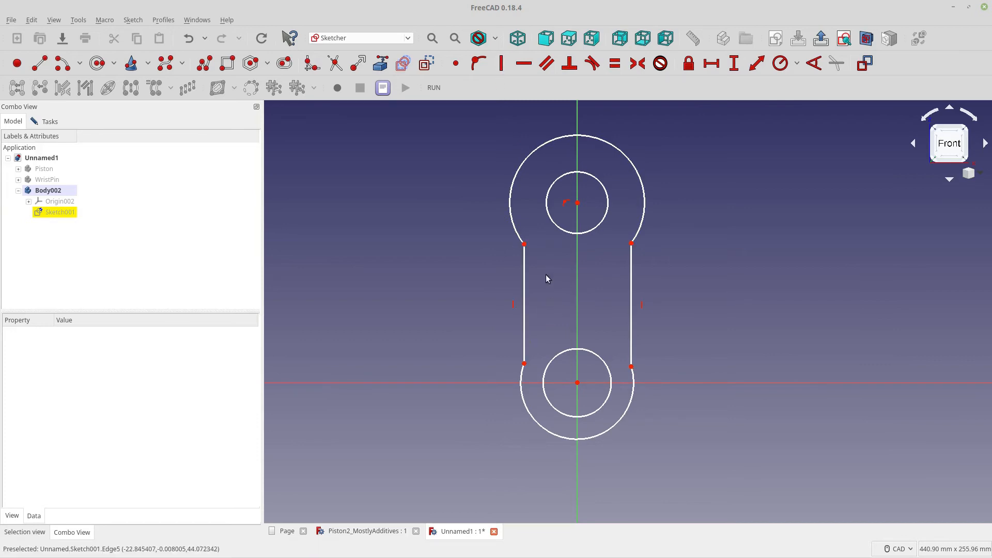
Step: Align the upper arc's two endpoints with a horizontal constraint and pull the right one inward to narrow the rod profile
click(523, 244)
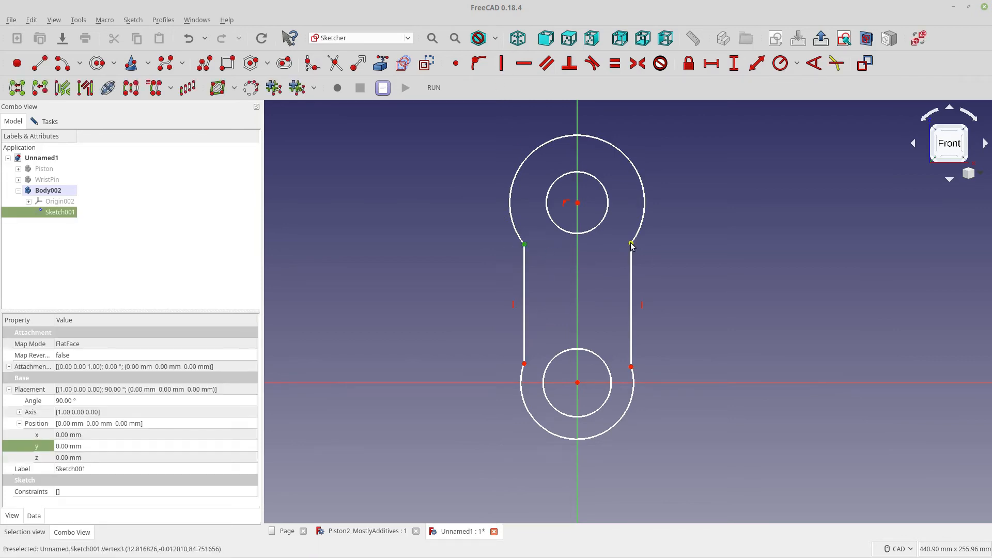
click(524, 64)
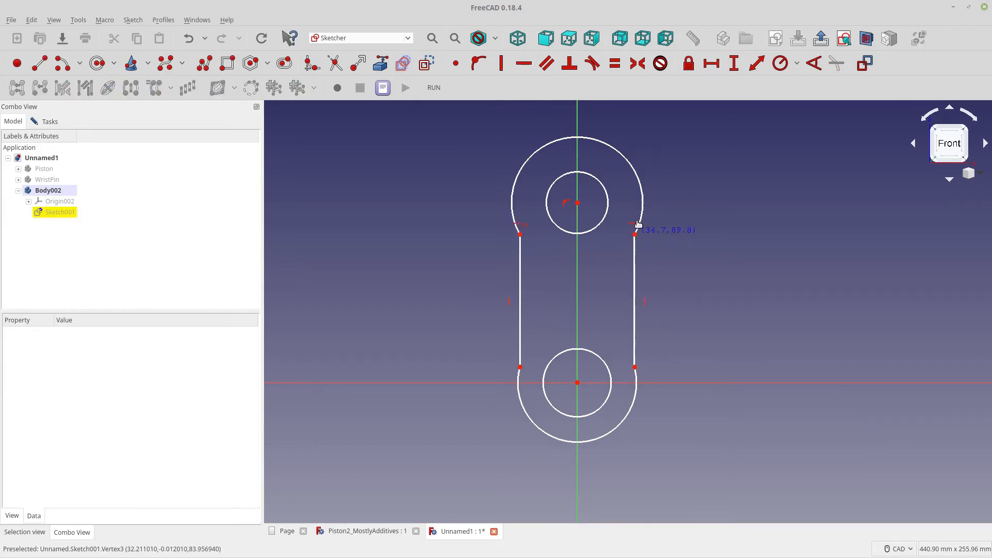
drag(611, 254, 618, 245)
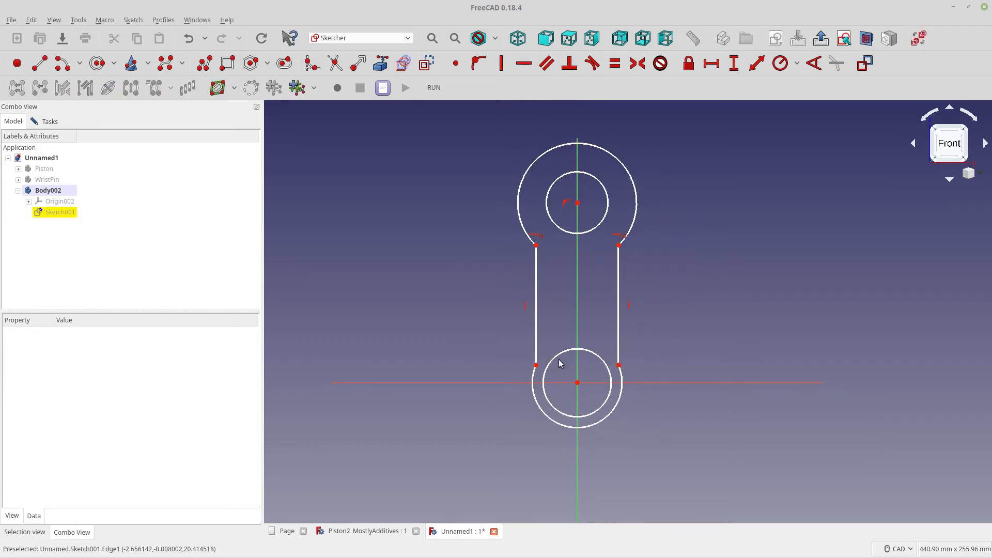
Step: Try to align the lower arc's two endpoints with a horizontal constraint
click(536, 365)
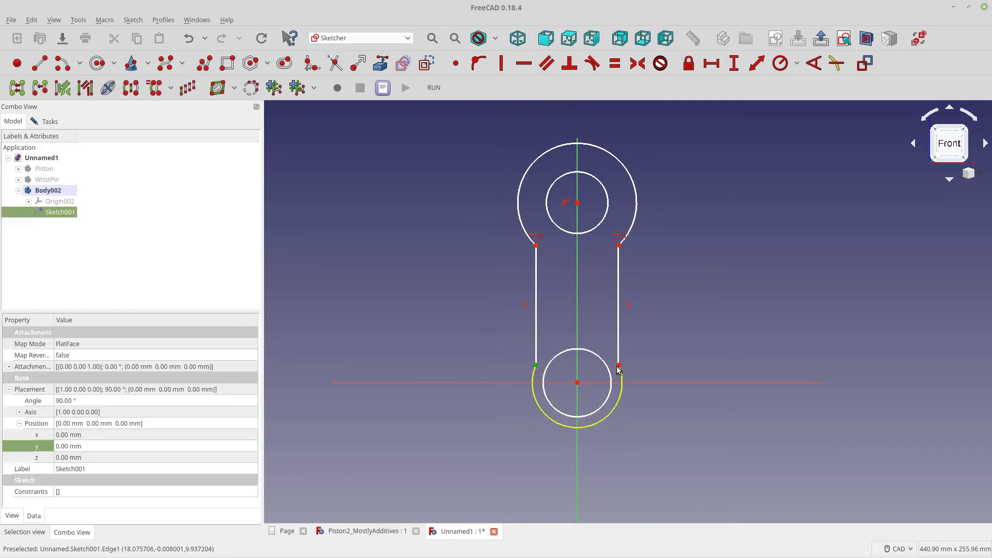
click(619, 365)
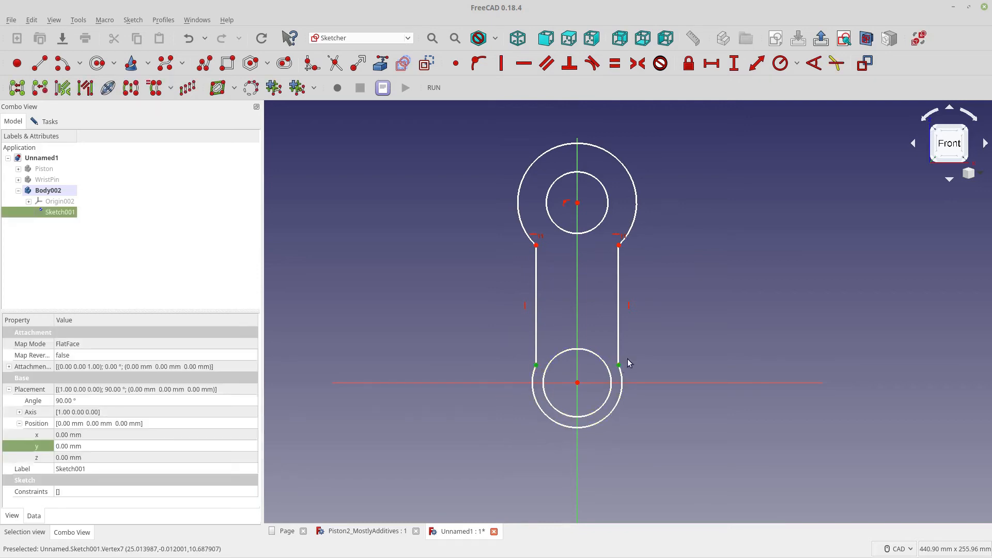
click(523, 63)
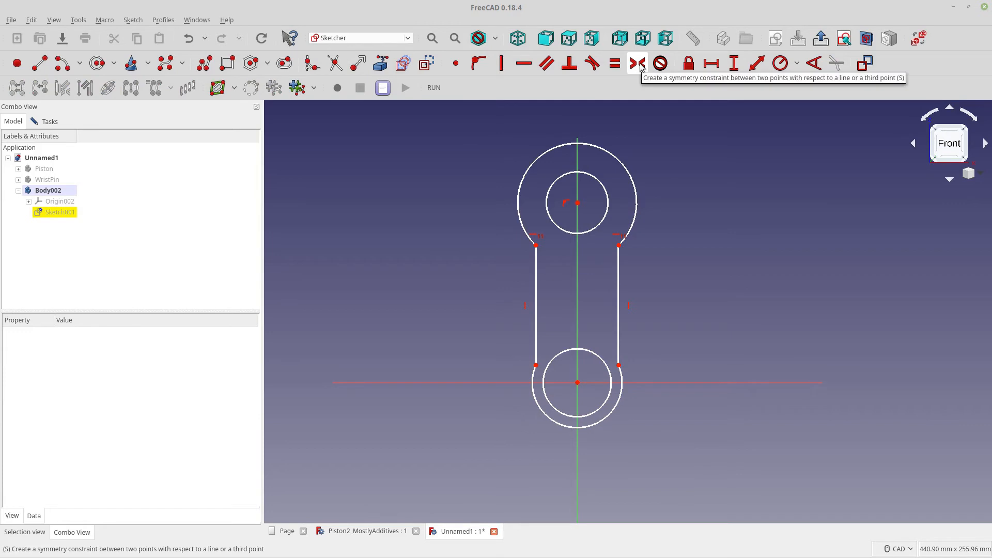
Step: Constrain the radius of the lower inner circle to 10 mm and the lower outer arc to 15 mm
click(599, 358)
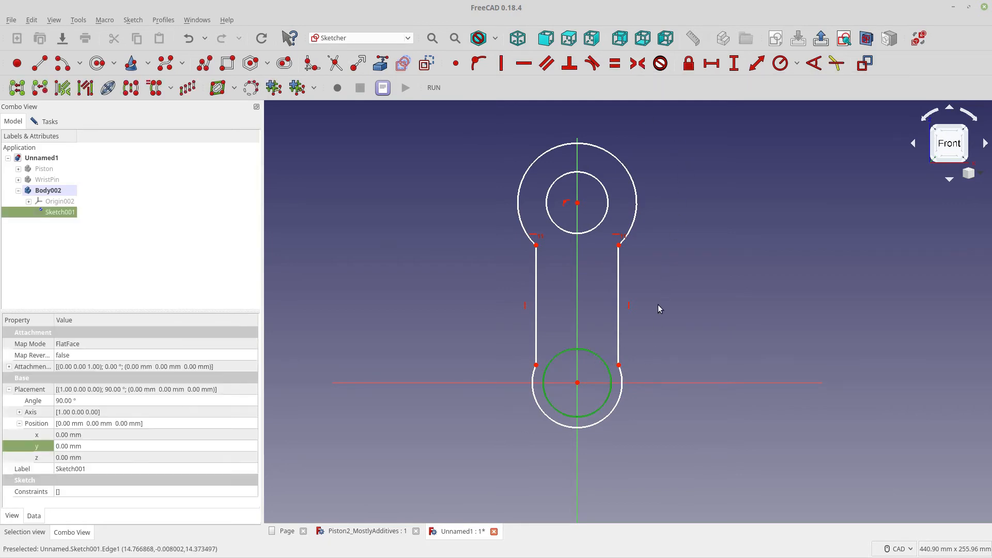
click(779, 64)
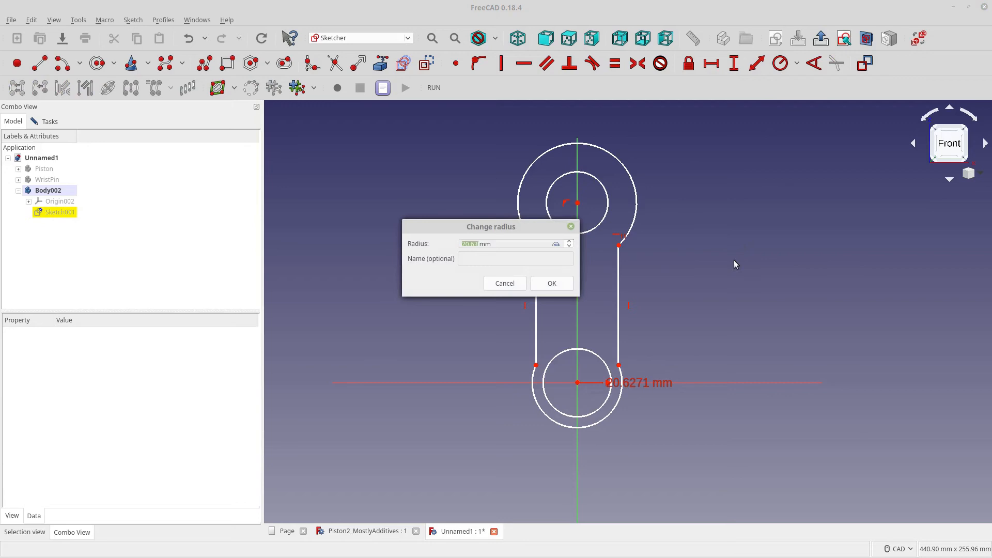
text(10)
key(Return)
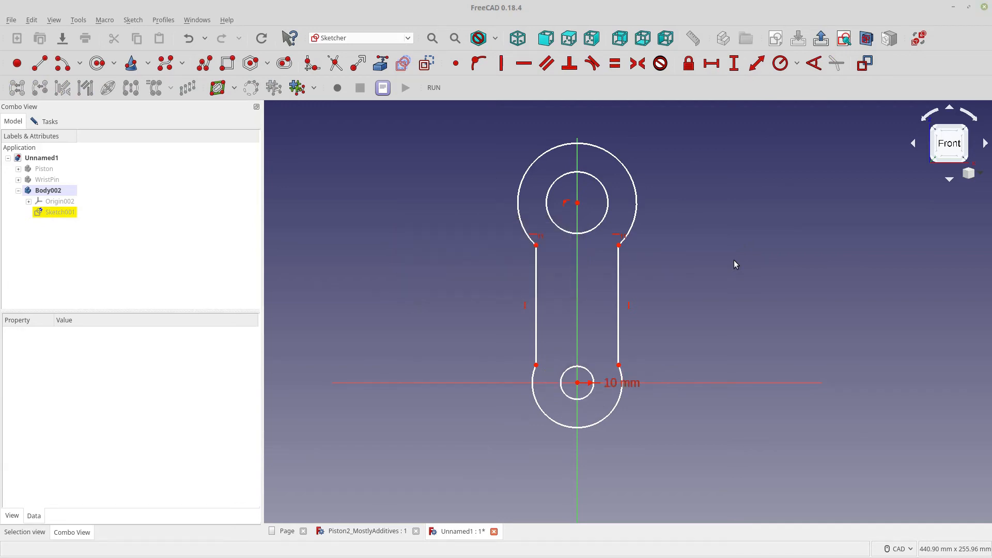
click(622, 385)
click(779, 64)
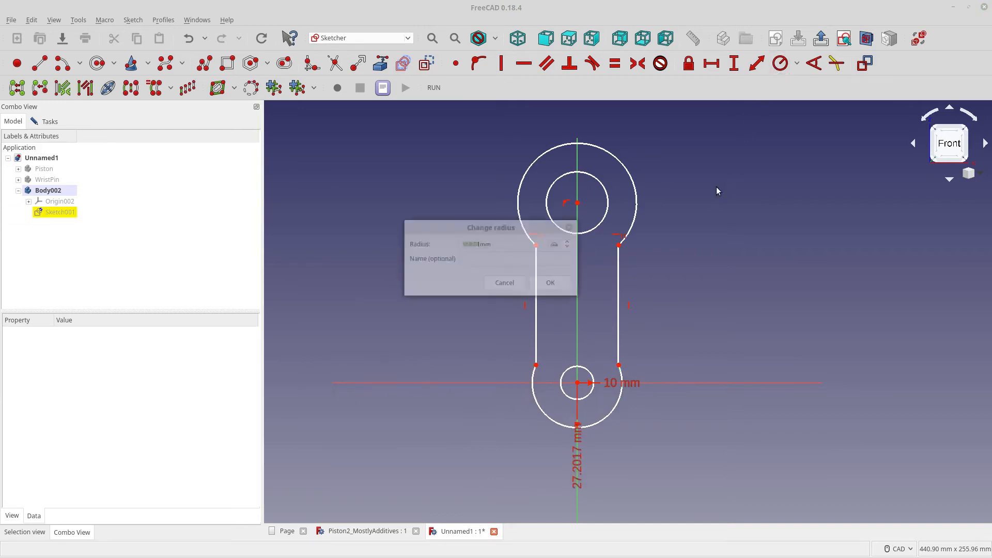
text(15)
click(551, 282)
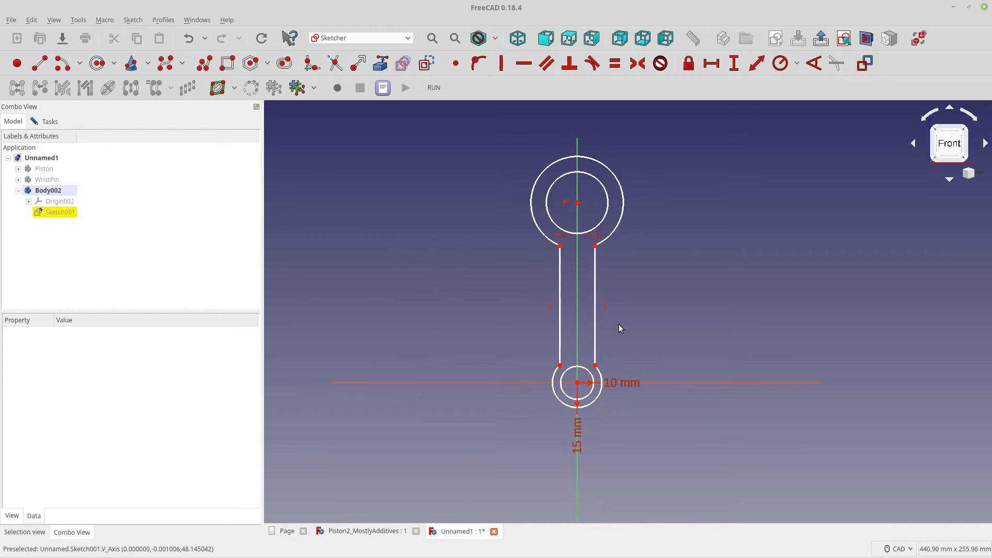
Step: Constrain the radius of the upper inner circle to 16 mm and the upper outer arc to 27 mm
click(608, 228)
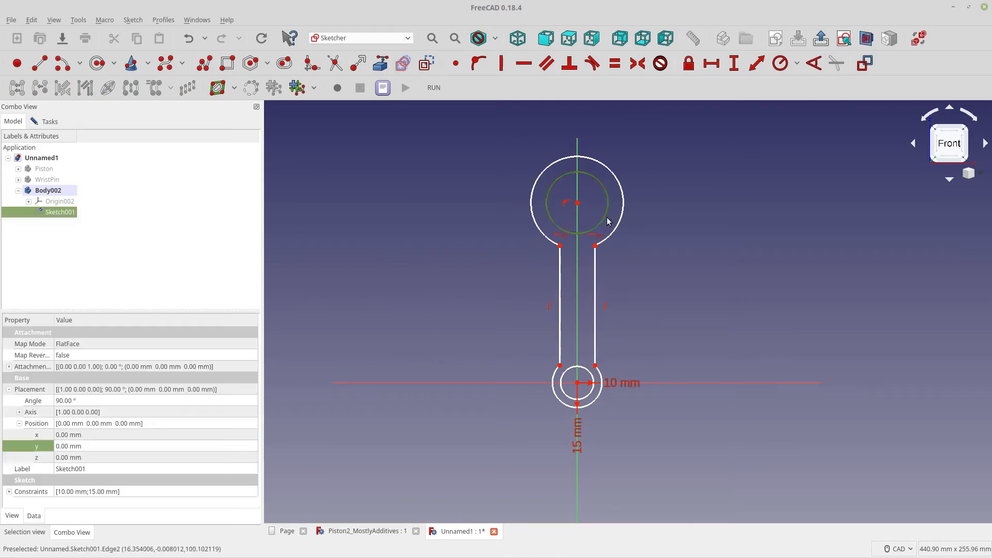
click(781, 73)
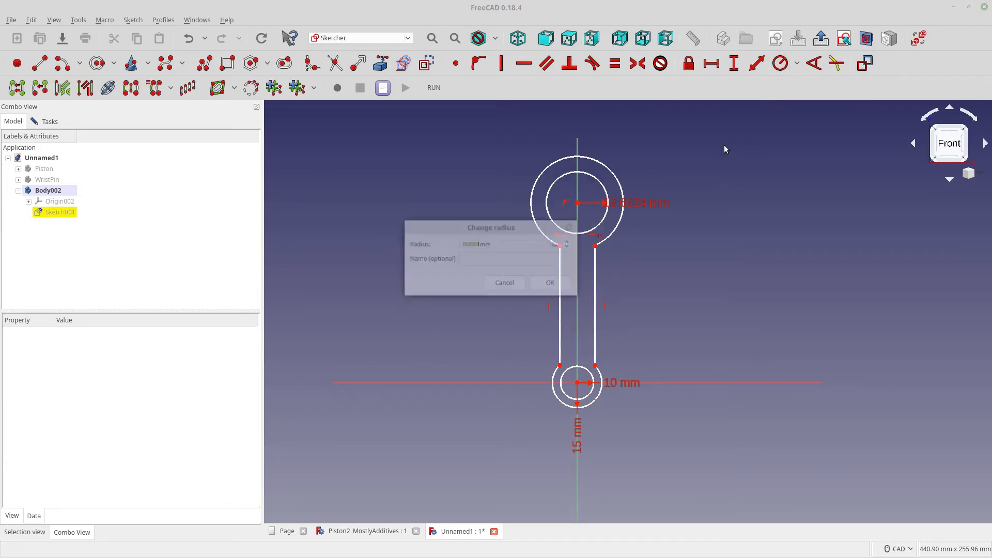
text(16)
key(Return)
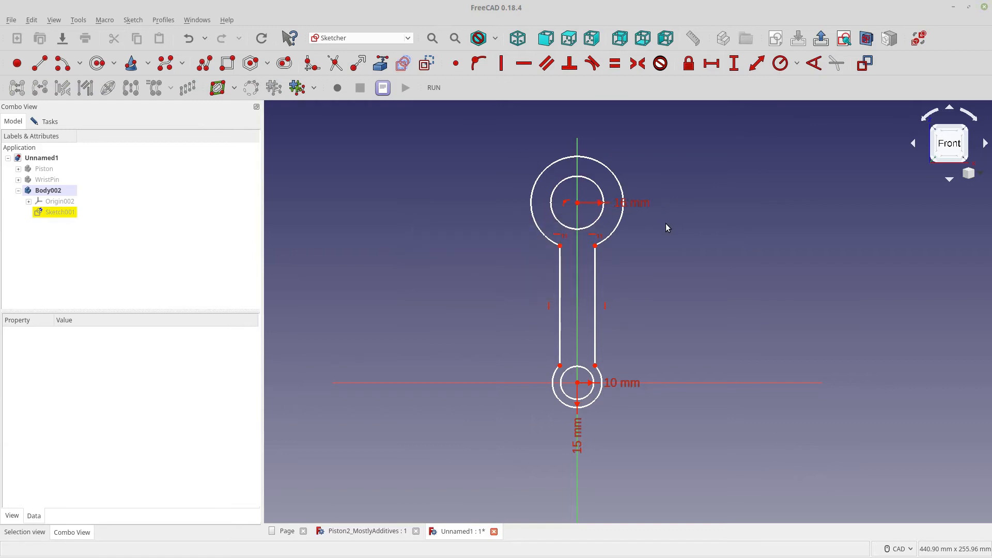
click(618, 227)
click(781, 63)
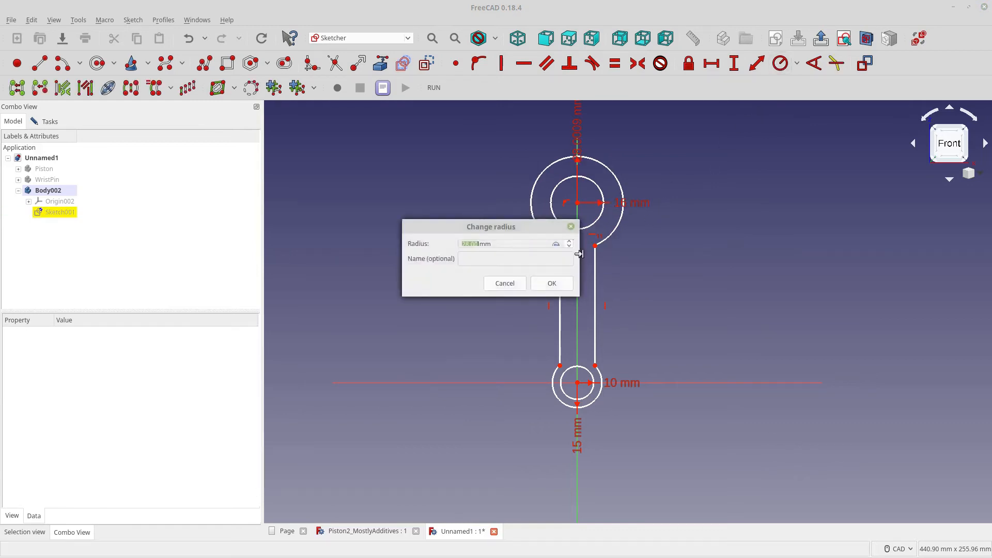
text(27)
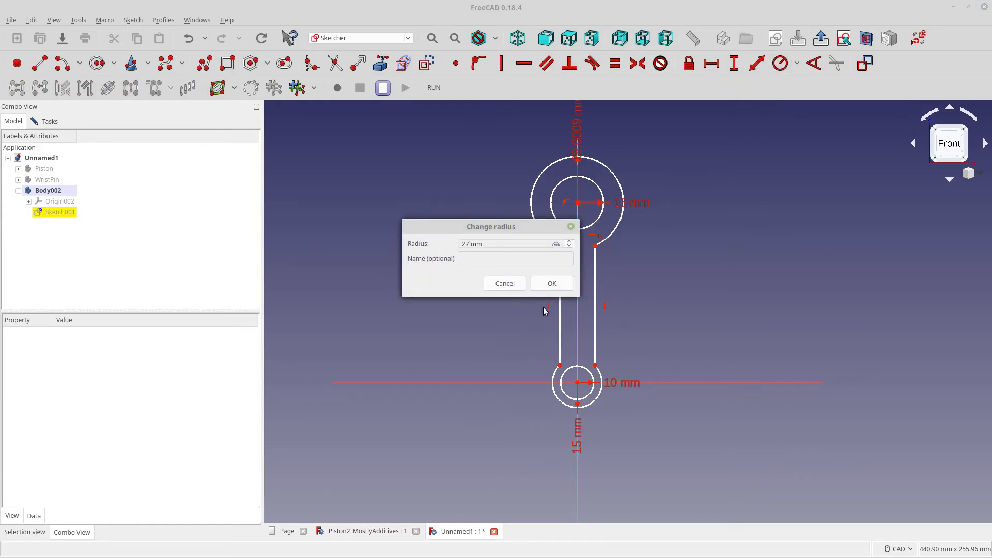
click(551, 285)
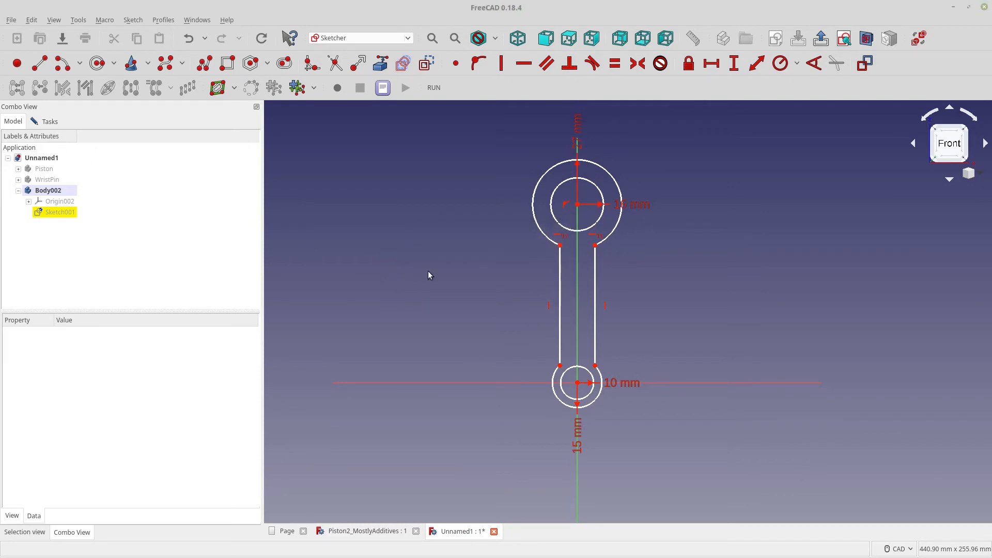
Step: Narrow the rod's shank and constrain the horizontal distance between the lower arc's two endpoints to 15 mm
drag(595, 316, 586, 315)
click(566, 360)
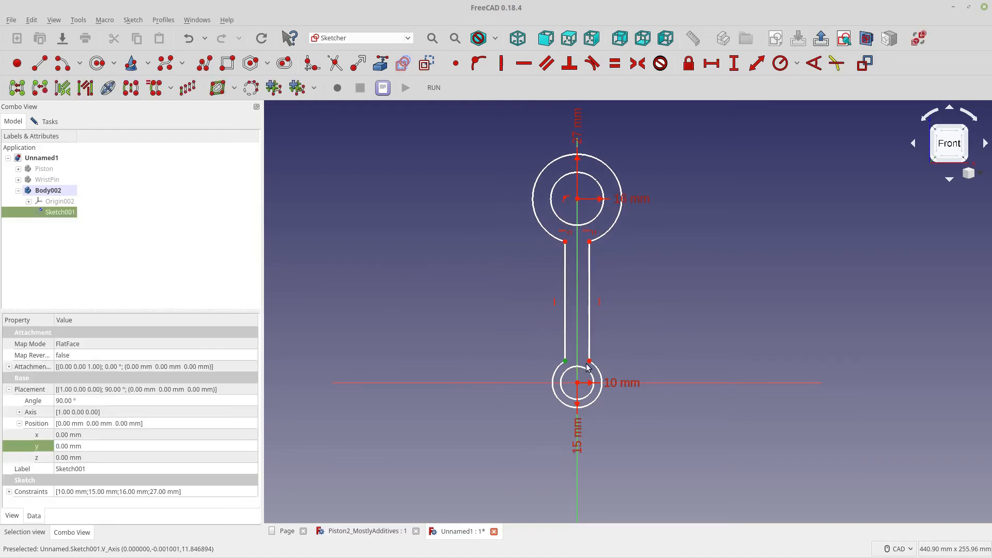
click(589, 360)
click(711, 63)
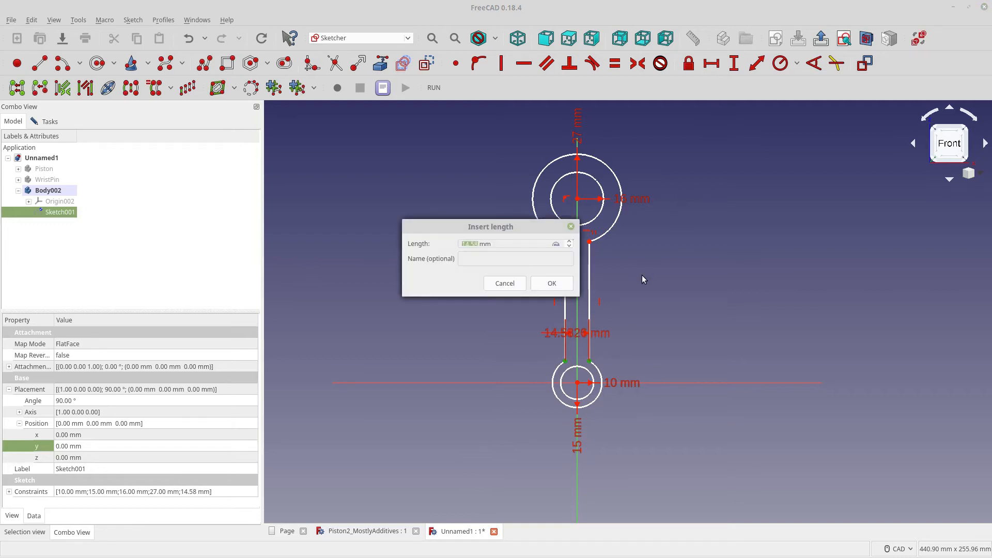
text(16)
key(Return)
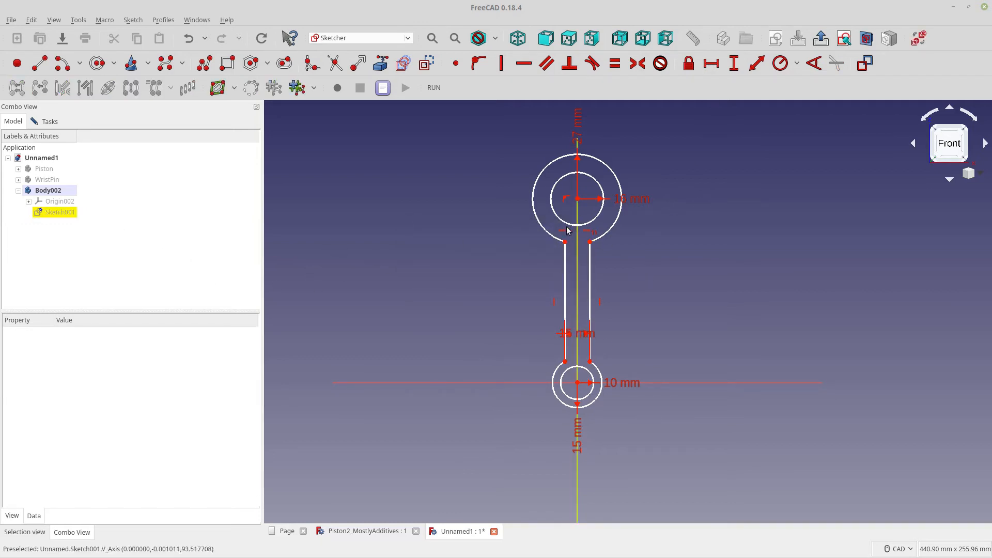
Step: Constrain the vertical distance between the centres of the upper and lower circles to 100 mm
drag(547, 231, 568, 193)
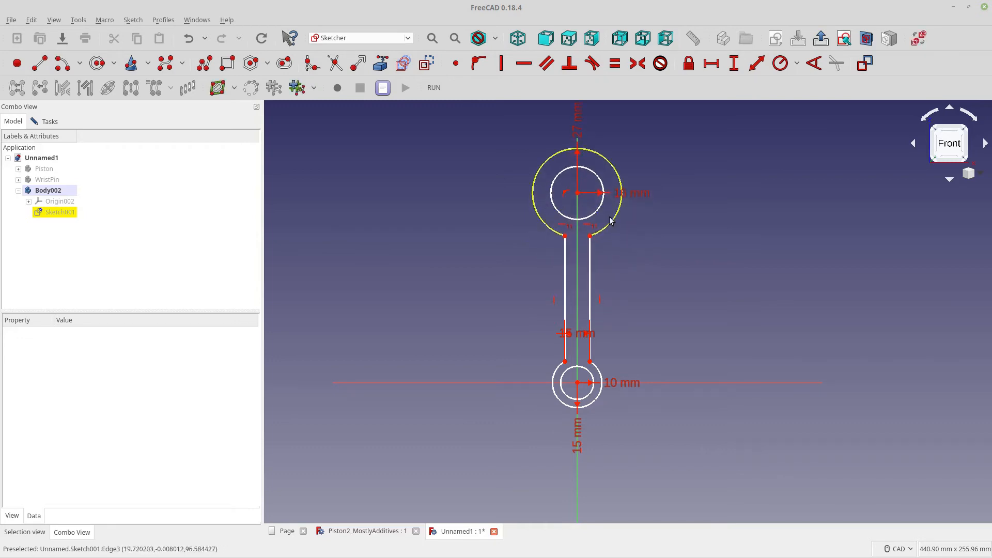
click(577, 192)
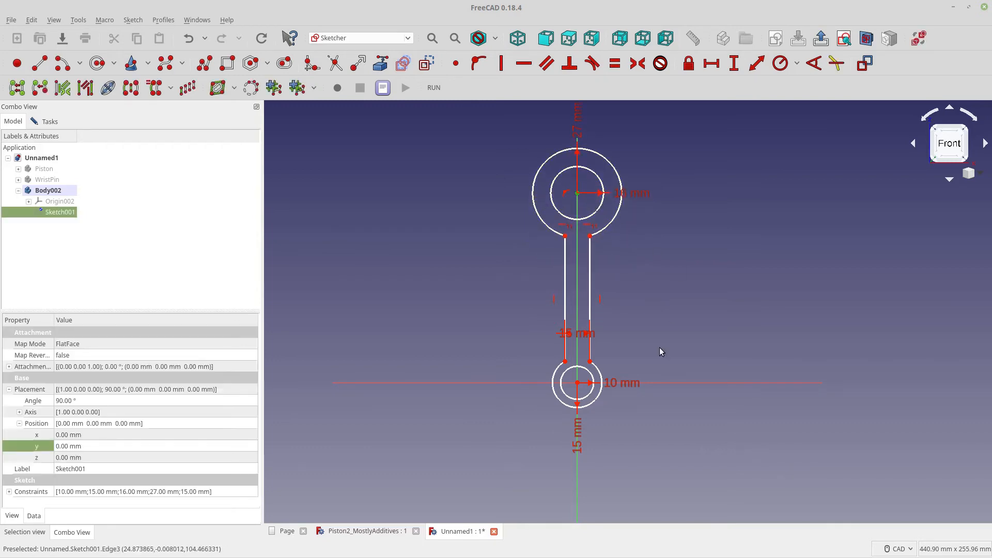
click(577, 383)
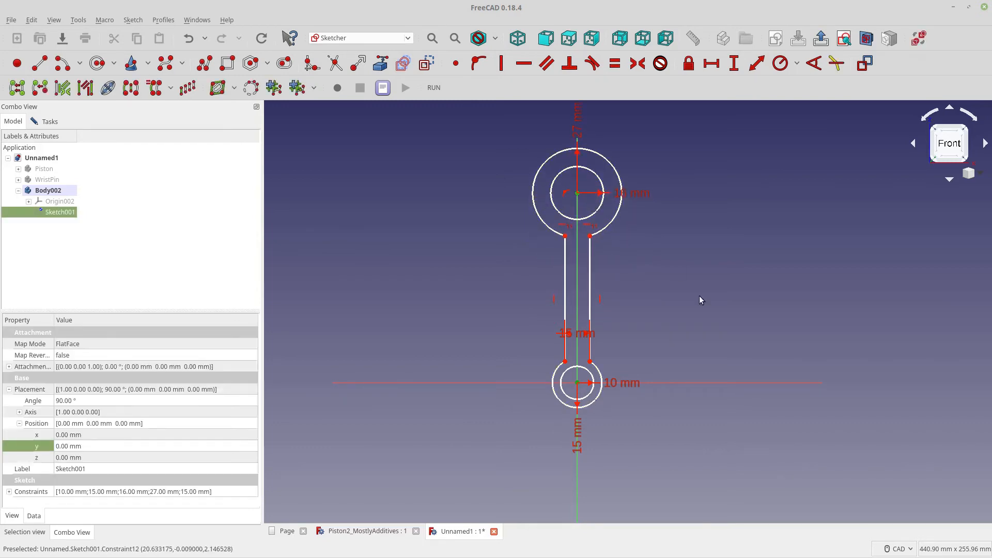
click(733, 71)
text(100)
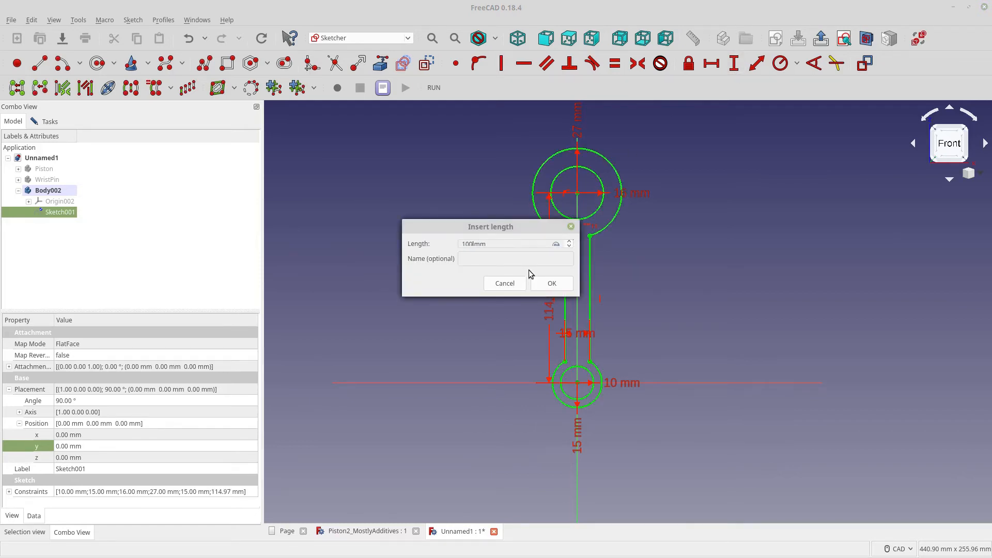
key(Return)
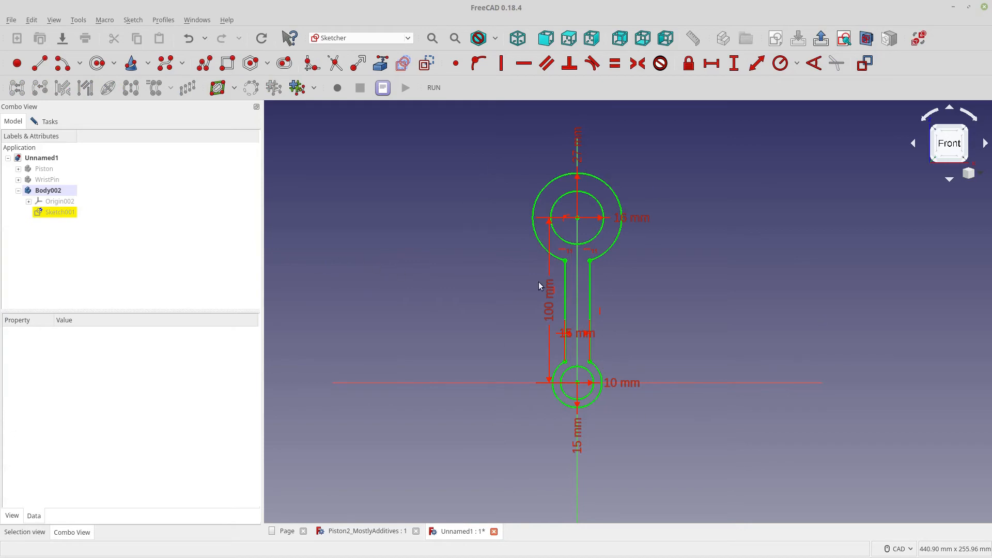
Step: Close the rod sketch and pad it 10 mm, with the whole part shown in isometric view
click(50, 121)
click(129, 145)
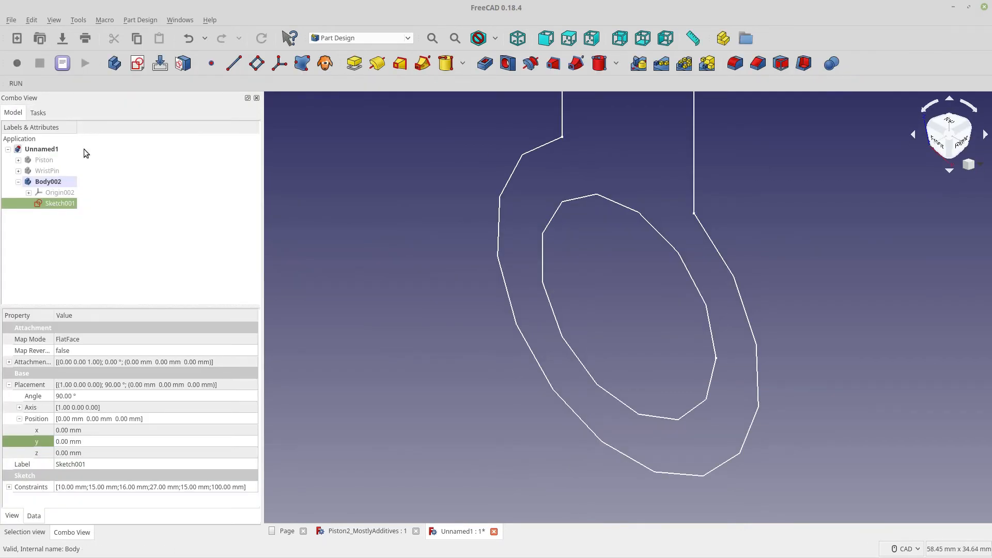
click(354, 63)
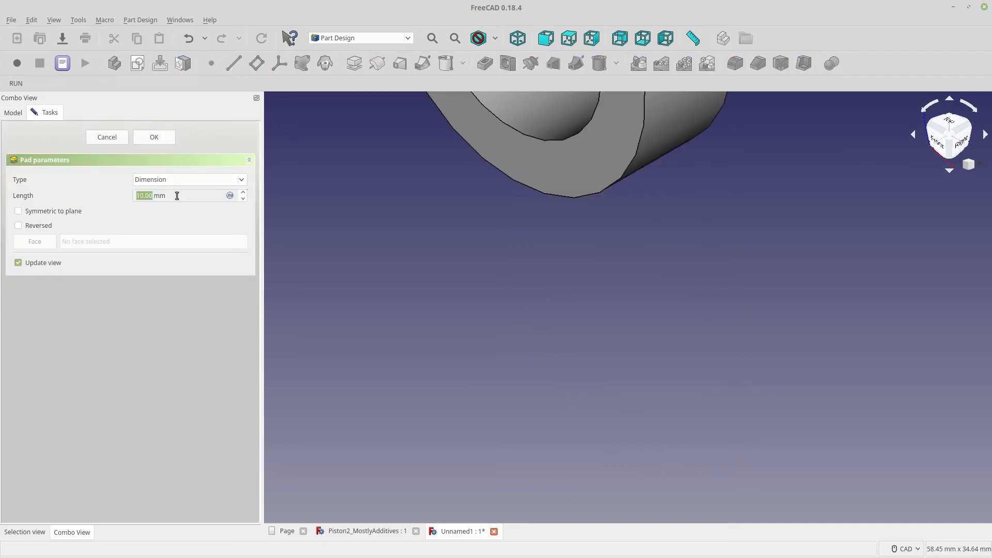
click(163, 137)
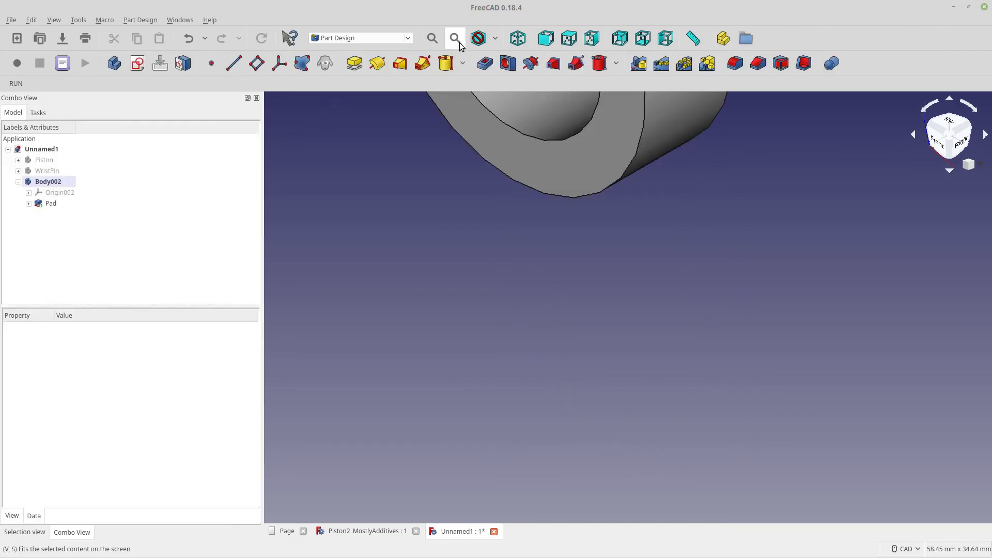
click(432, 39)
click(517, 38)
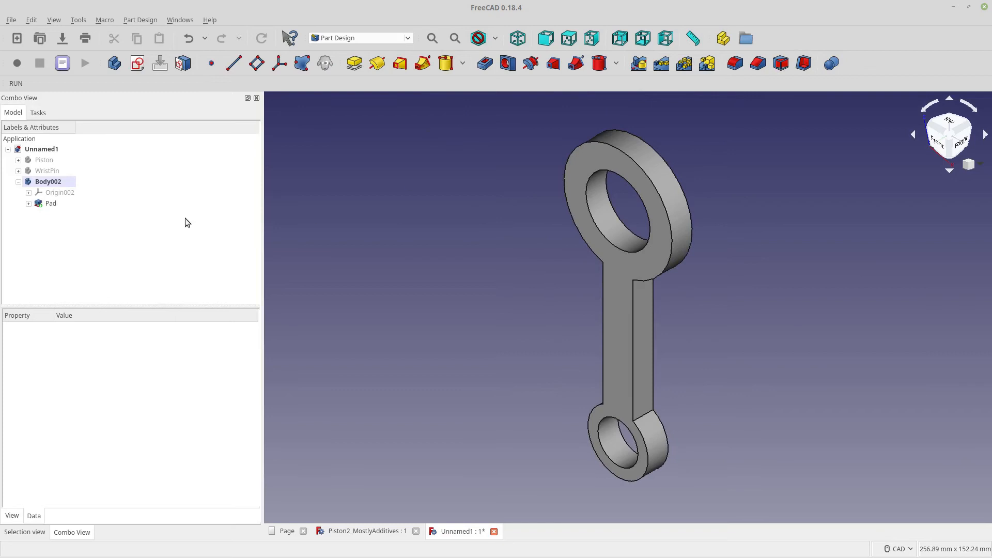
Step: Rename the connecting rod's body as Rod
click(39, 181)
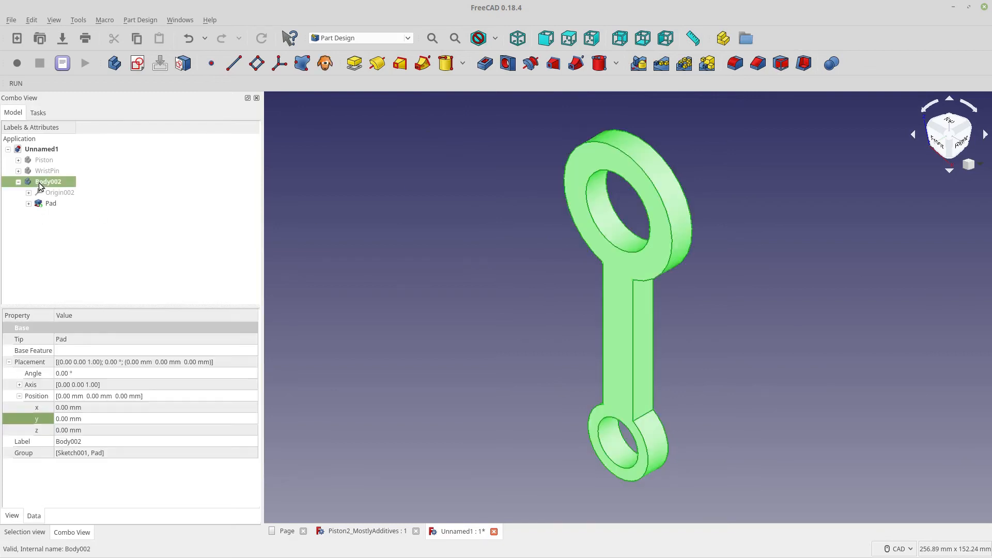
text(Rod)
key(Return)
click(42, 225)
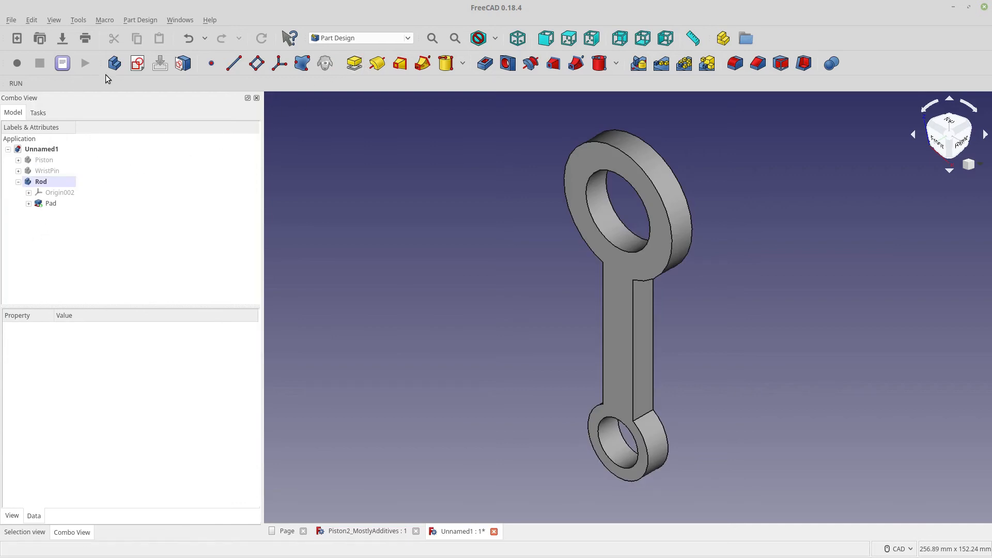
Step: Create a new Part Design body and hide the Rod body
click(114, 61)
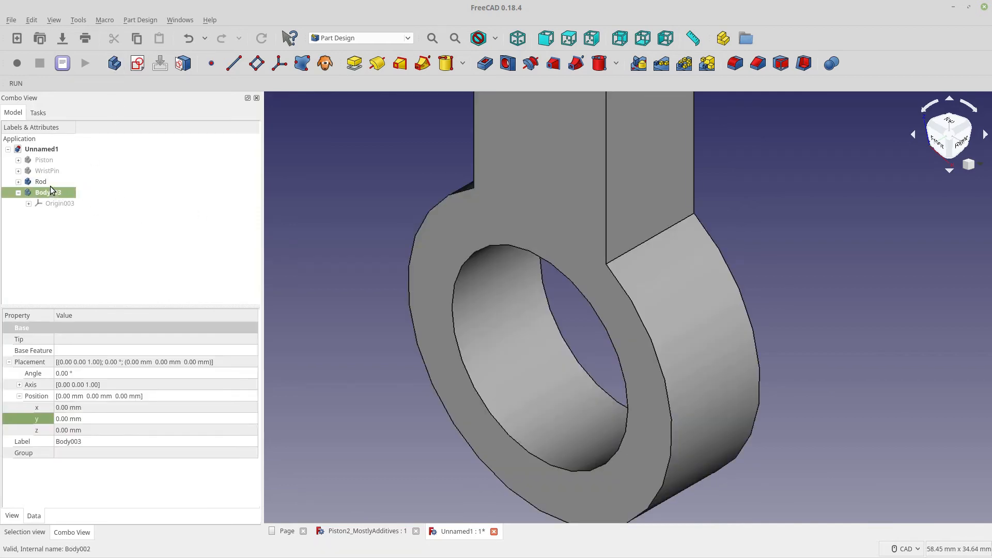
click(47, 181)
key(space)
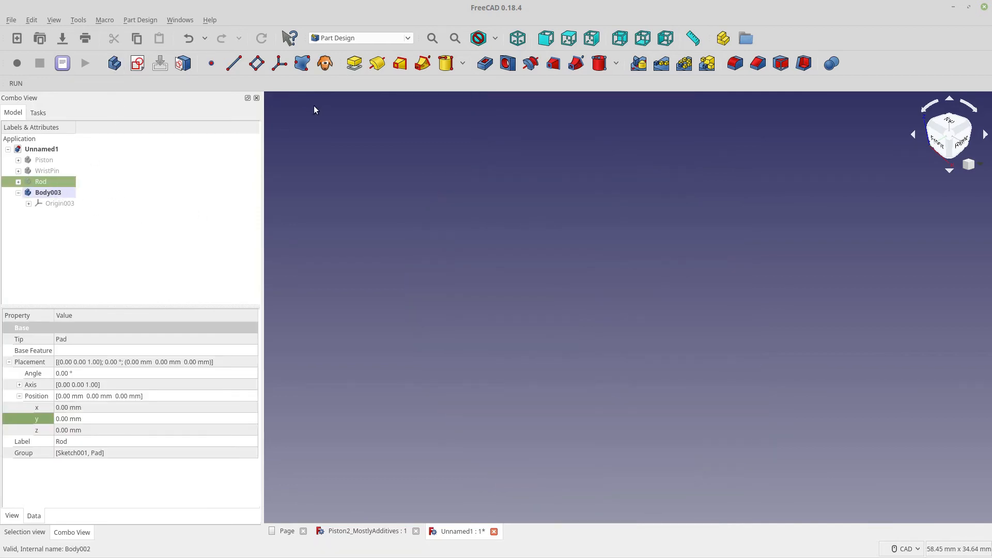
Step: Start an additive cylinder in the new body with a radius of 50 mm and a height of 10 mm
click(445, 63)
double_click(187, 181)
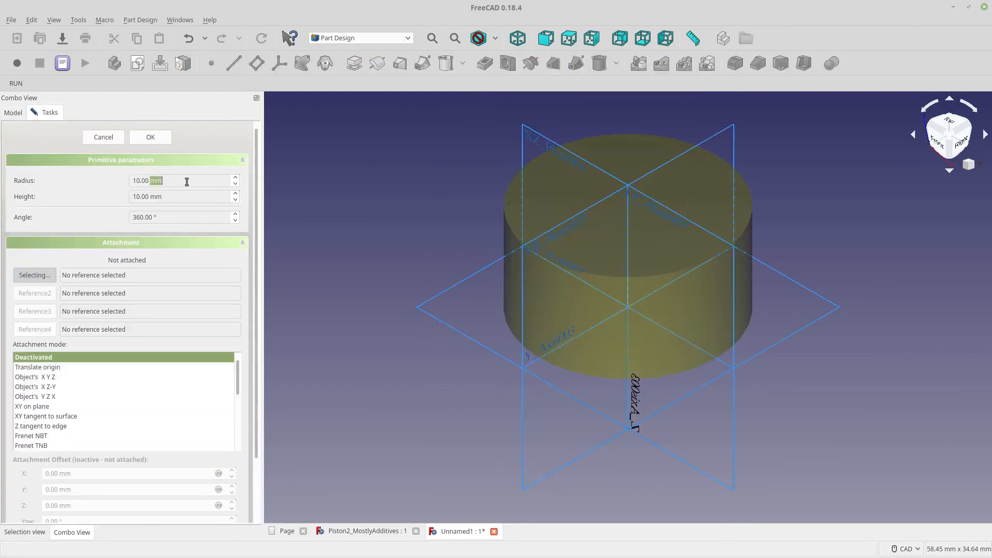
triple_click(187, 181)
text(50)
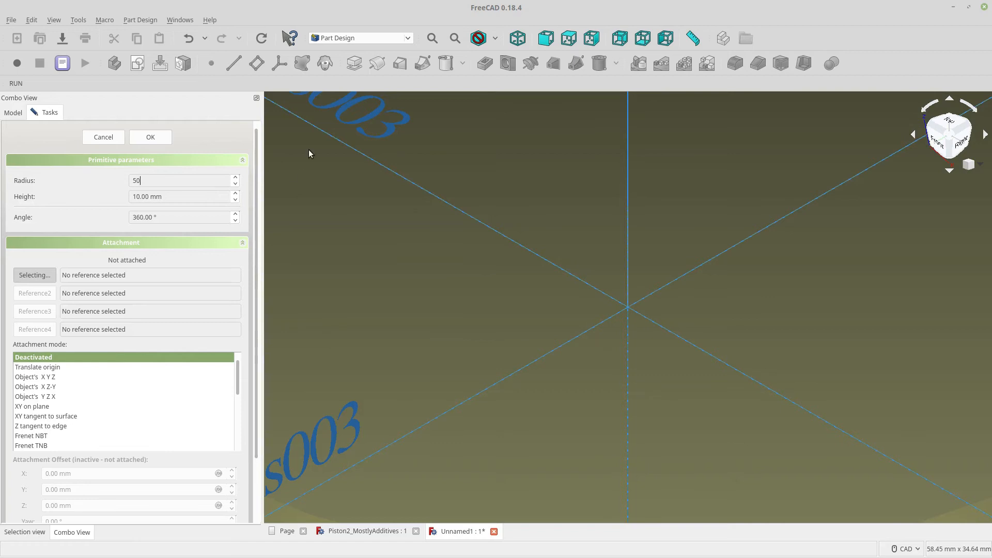
click(434, 38)
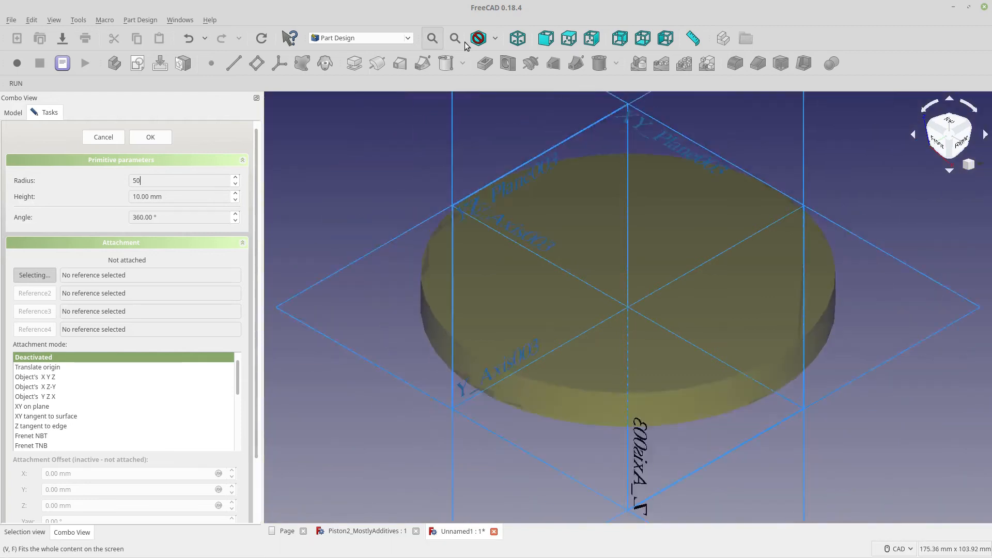
triple_click(174, 198)
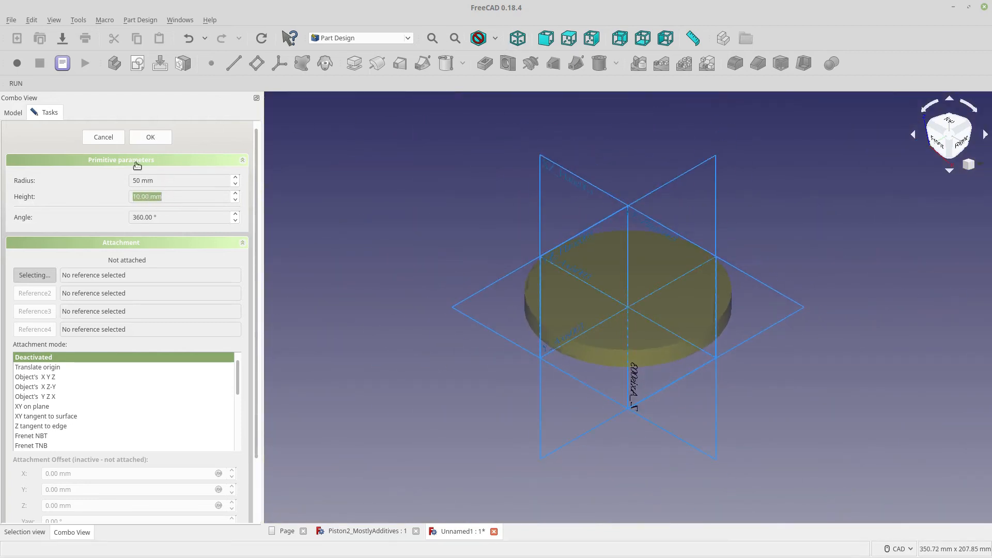
Step: Attach the cylinder to the XZ plane with its sides flipped and finish the primitive
click(547, 188)
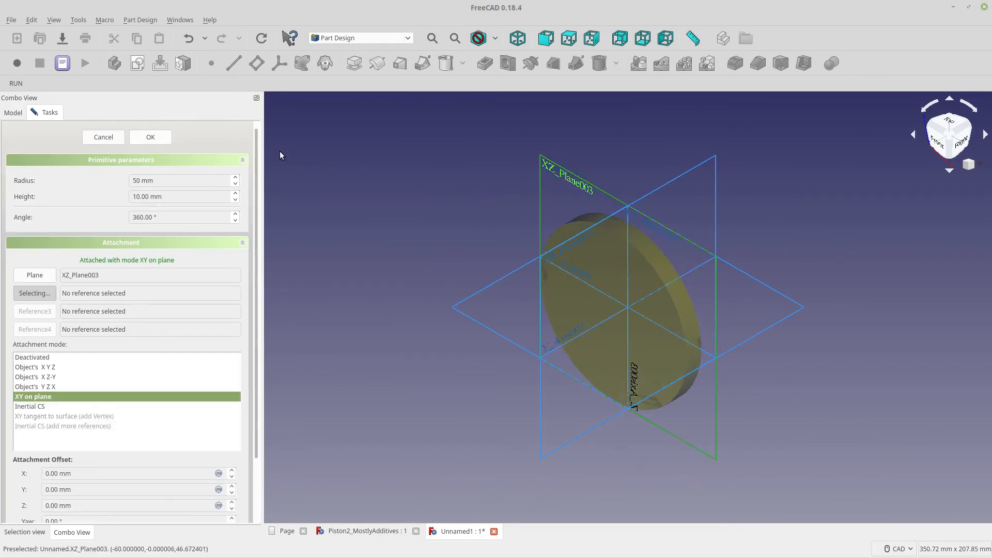
drag(257, 184, 268, 264)
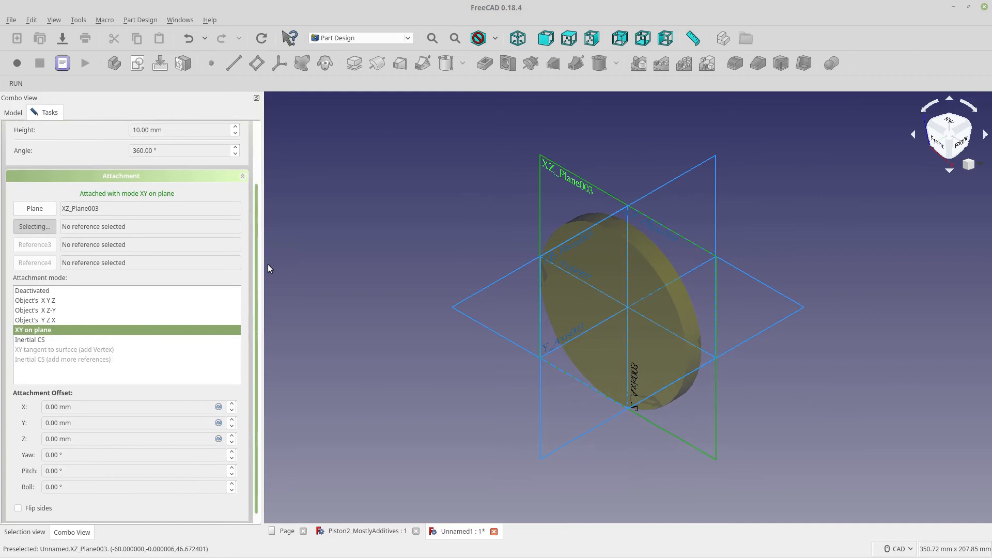
click(962, 140)
click(20, 506)
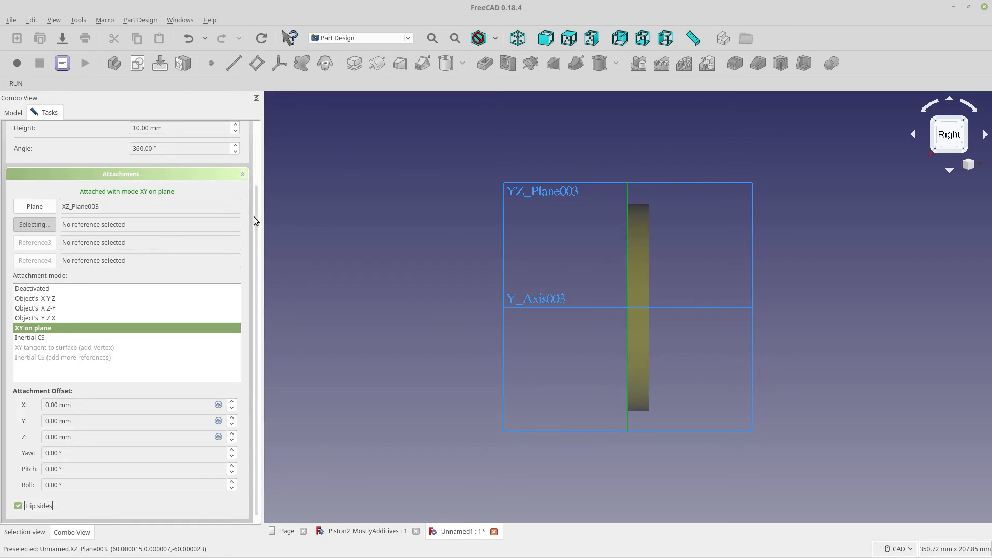
drag(253, 216, 259, 109)
click(155, 136)
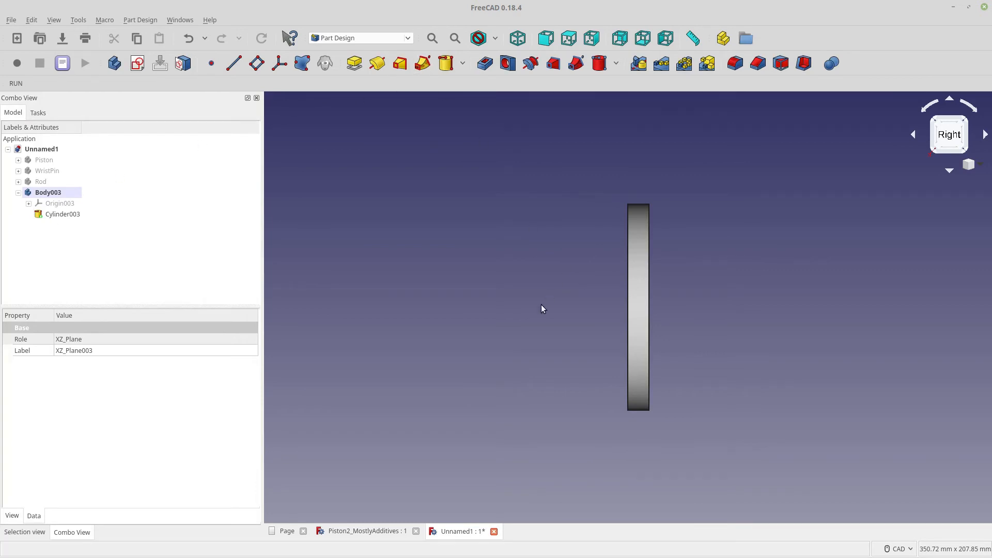
Step: Start an additive cylinder with a radius of 16 mm in the disc's body and attach it to the XZ plane
click(518, 38)
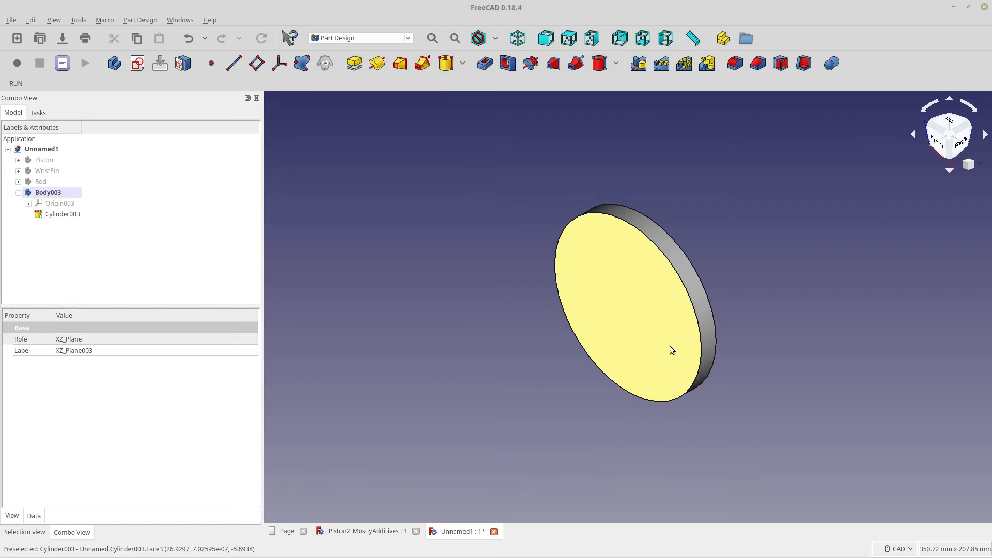
click(447, 63)
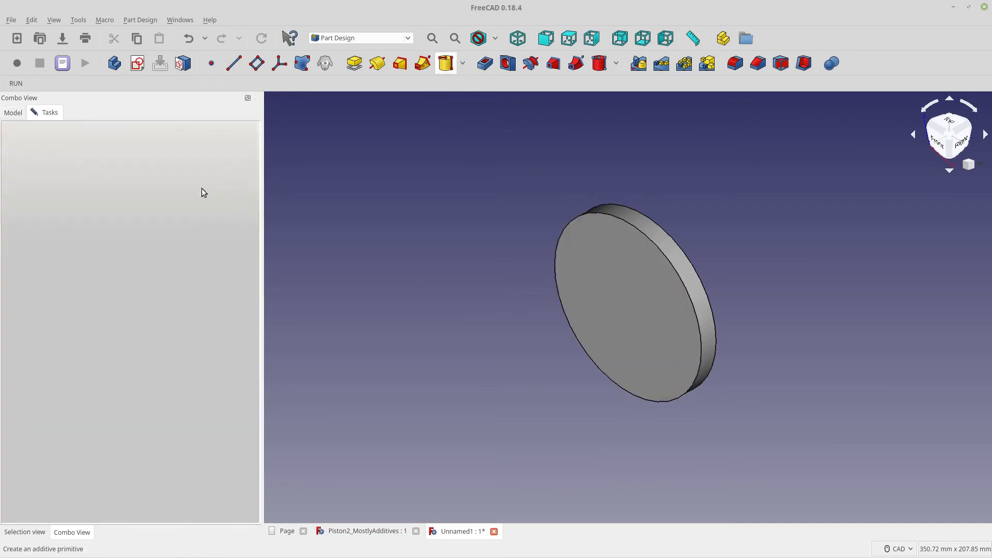
triple_click(165, 179)
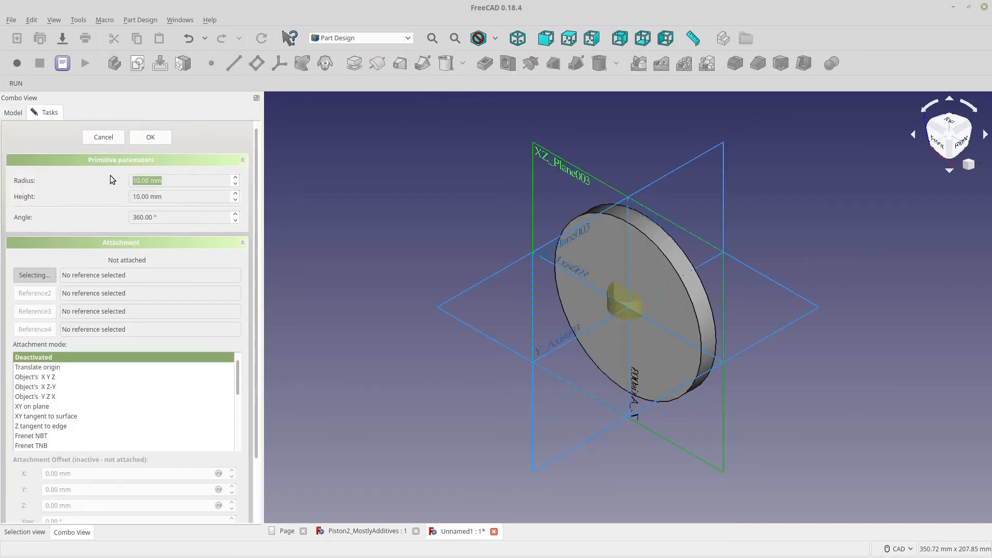
text(16)
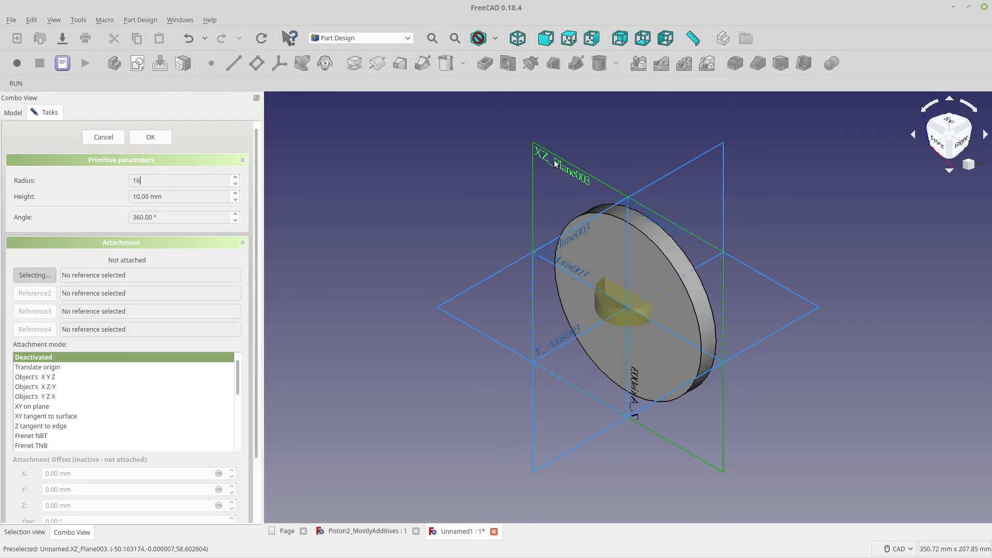
click(540, 152)
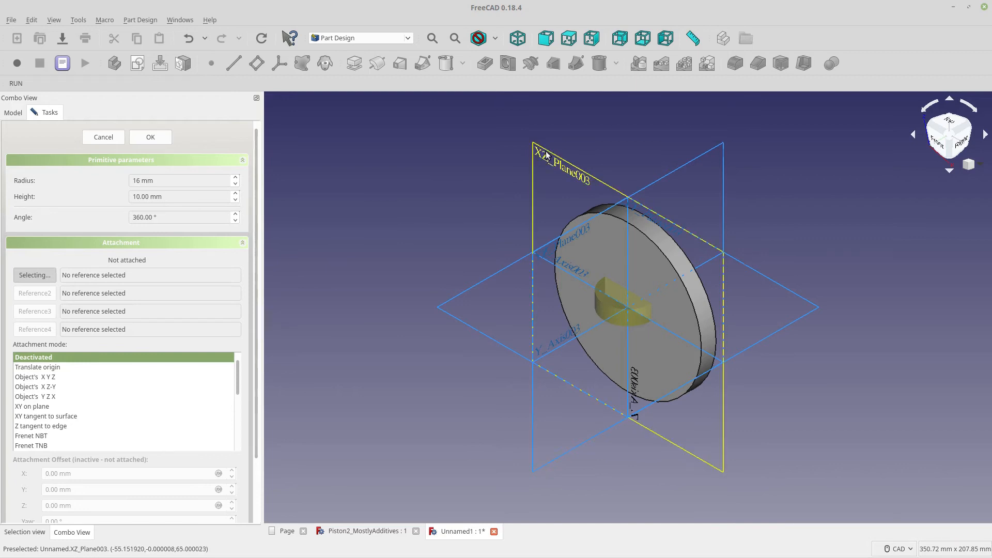
click(544, 156)
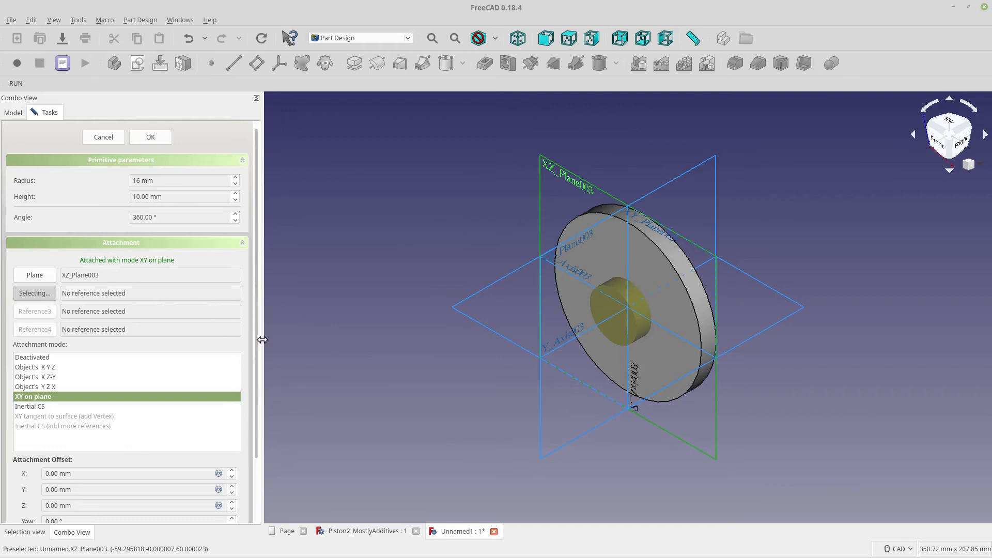
Step: Set the small cylinder's attachment offset in X to 35 mm and finish the primitive
drag(256, 338, 243, 441)
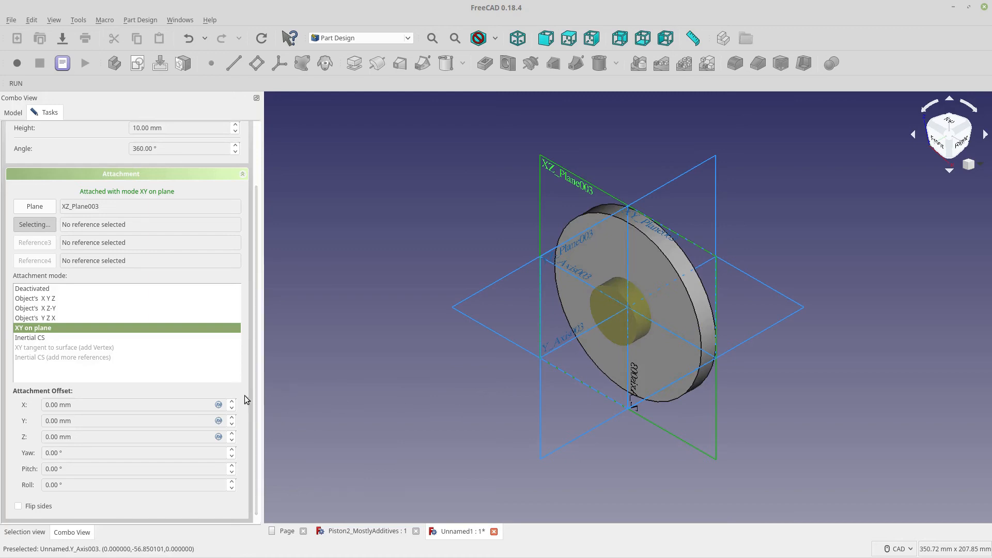
click(205, 405)
text(3)
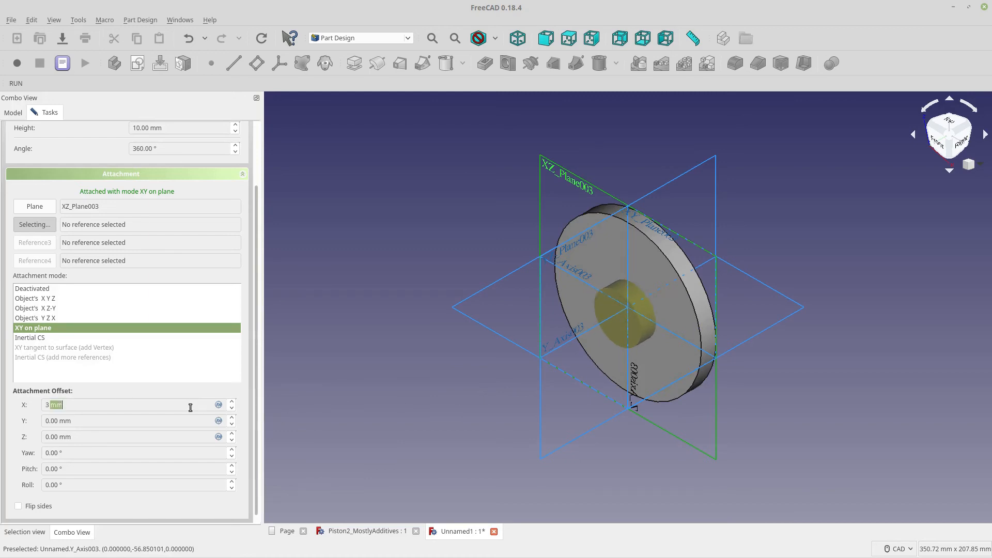
text(5)
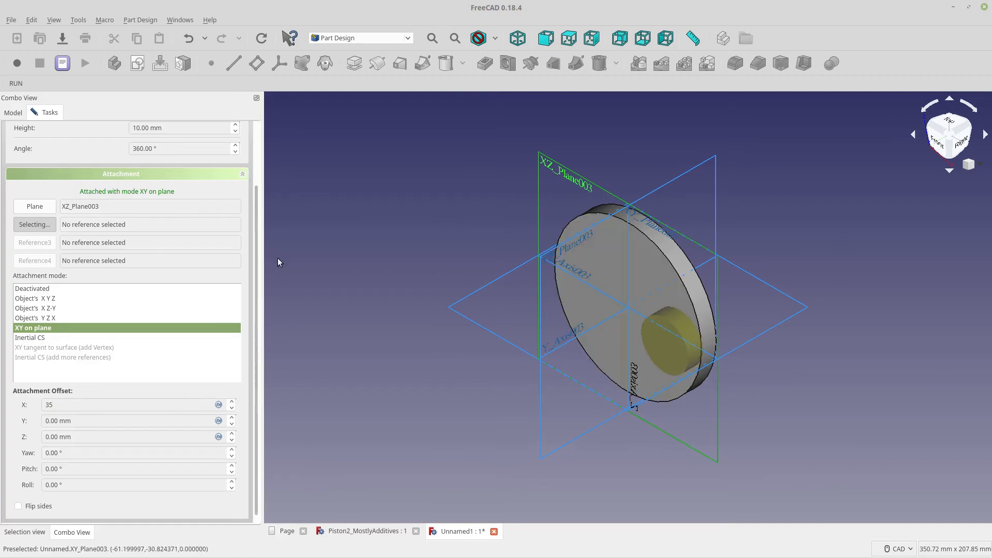
scroll(257, 262, up, 6)
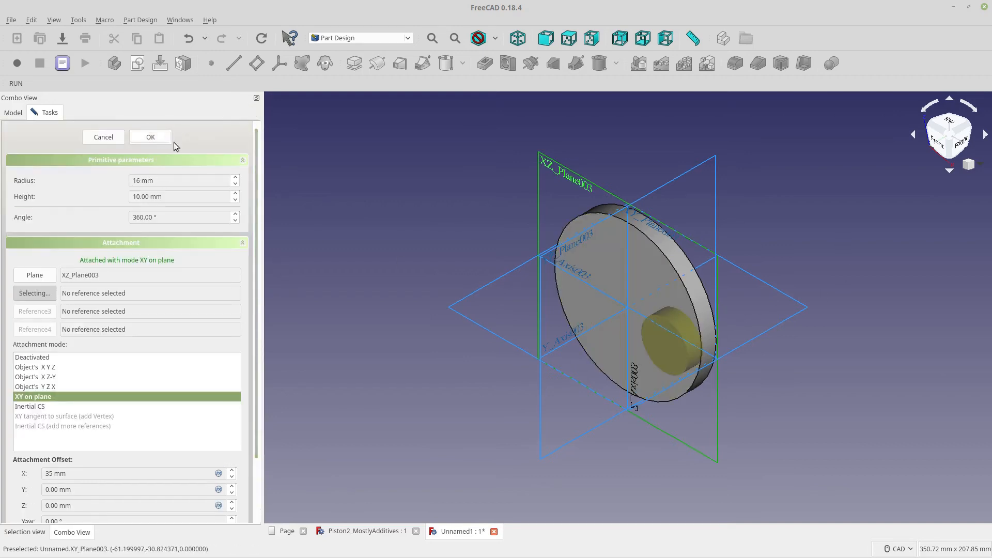
click(155, 140)
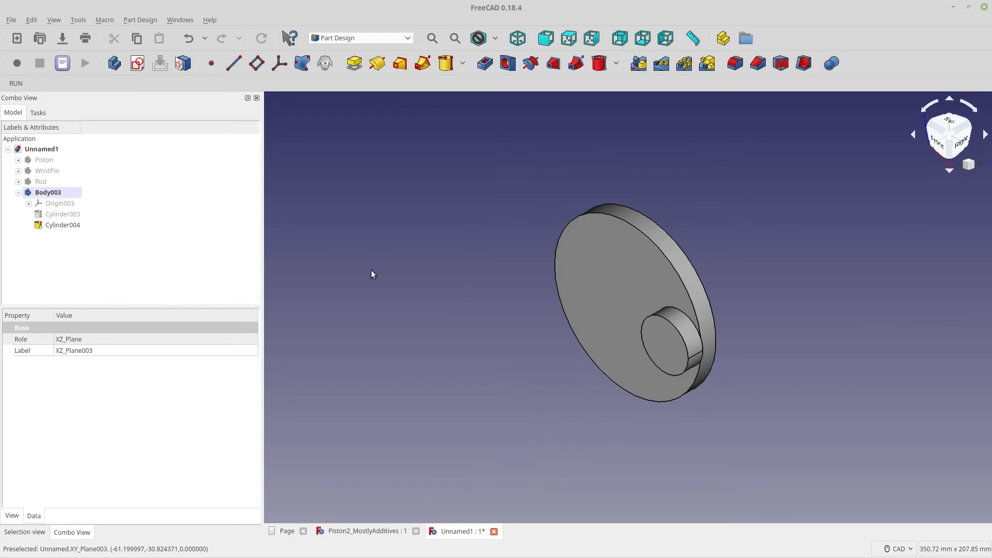
Step: Rename the disc's body as Cam
click(96, 241)
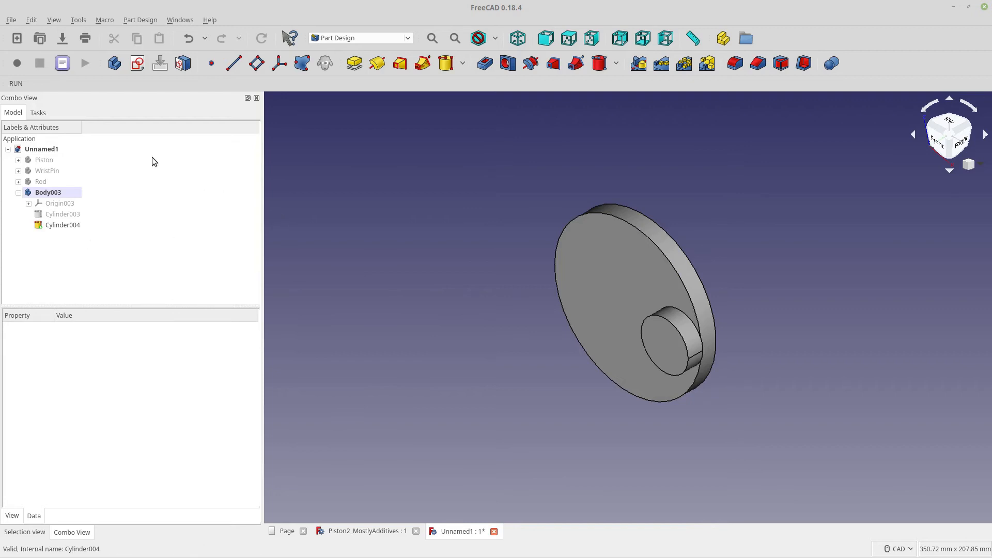
click(43, 194)
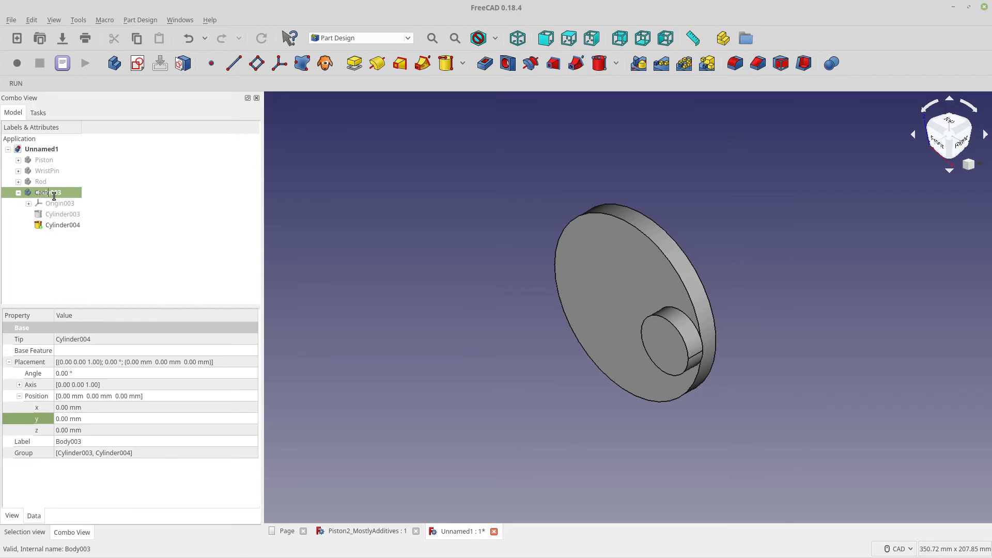
text(Cam)
key(Return)
Step: Show the hidden Rod, WristPin and Piston bodies
click(50, 182)
key(space)
click(53, 171)
key(space)
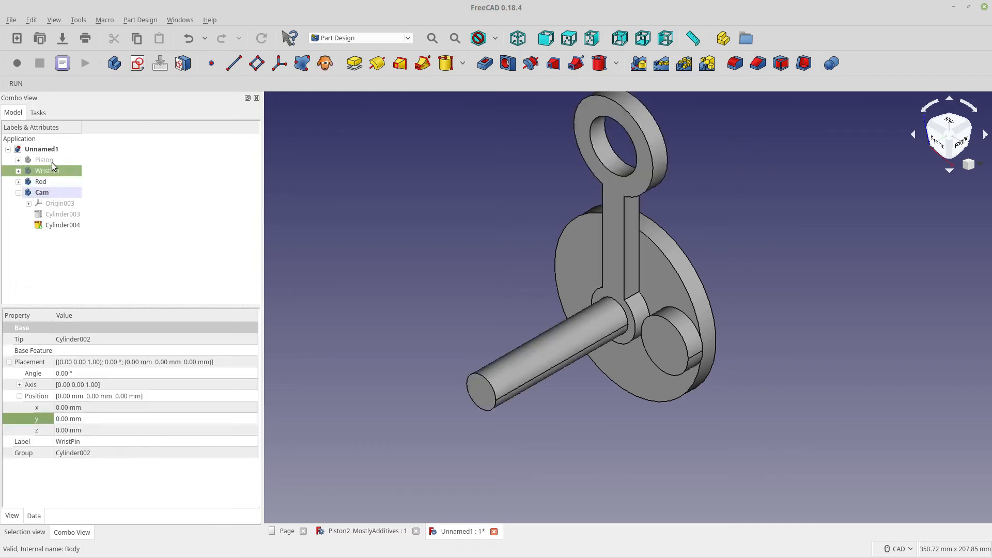
click(52, 160)
key(space)
Step: Create a new group named Parts and collapse the Cam body in the model tree
click(743, 40)
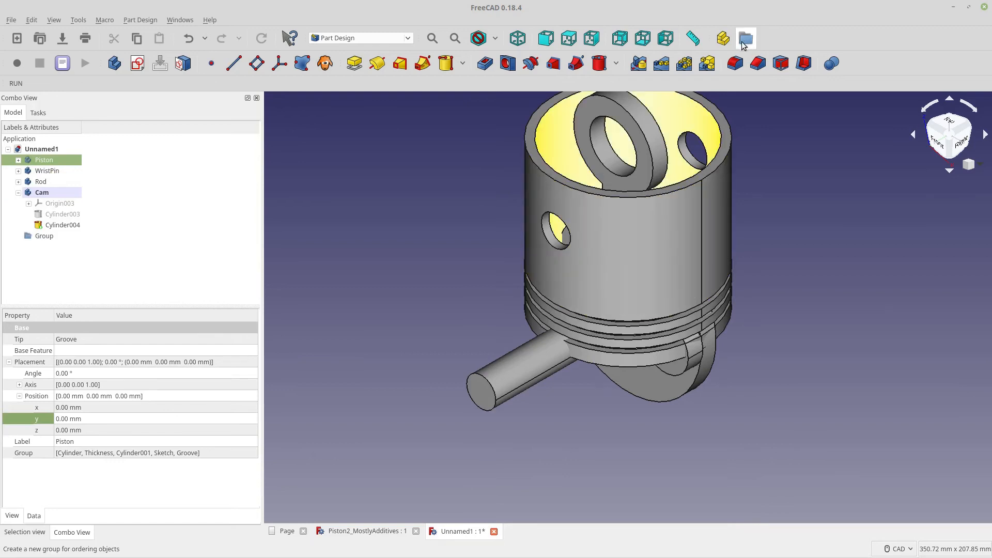
click(57, 237)
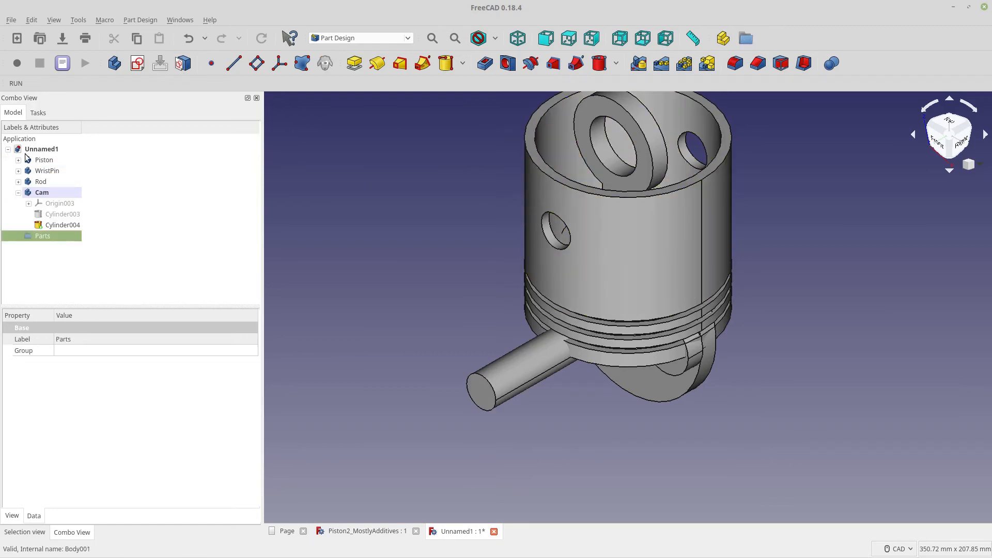
click(19, 192)
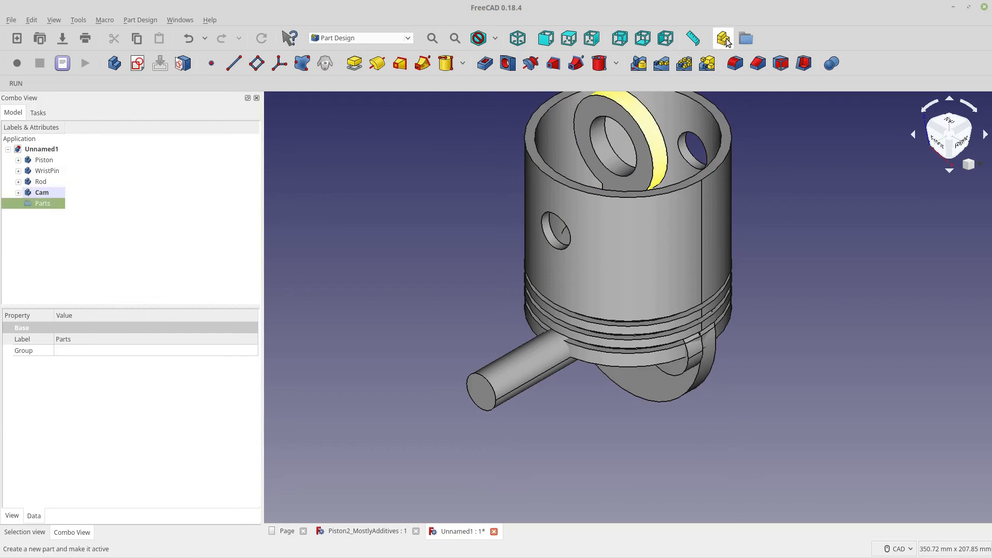
Step: Move the Piston, WristPin, Rod and Cam bodies into the Parts group and expand the group
click(52, 161)
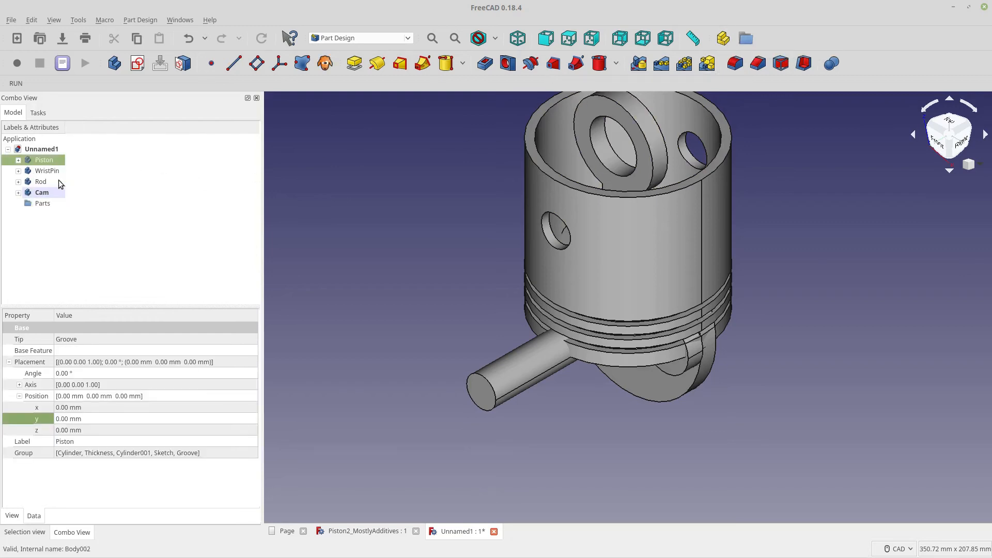
shift+click(57, 195)
drag(57, 194, 49, 202)
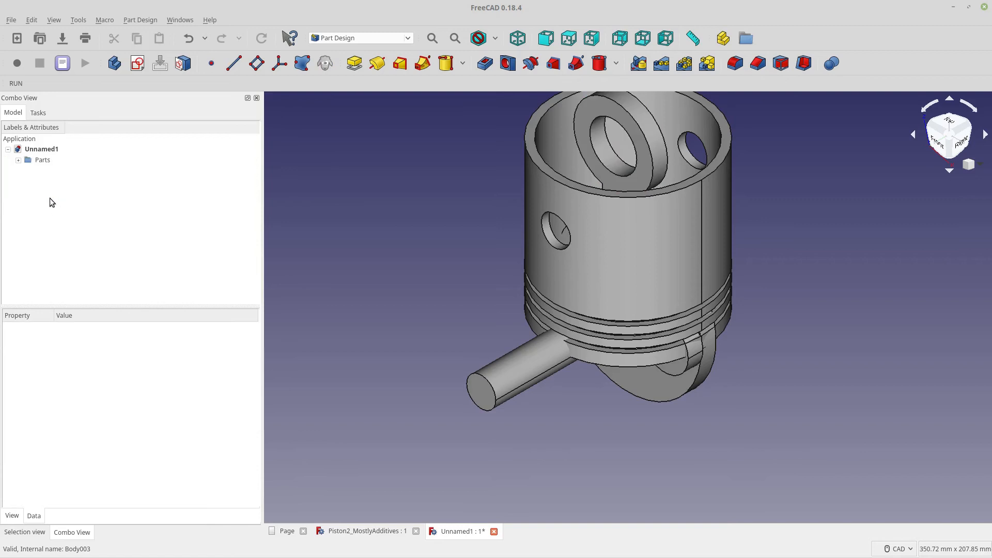
click(29, 164)
click(19, 160)
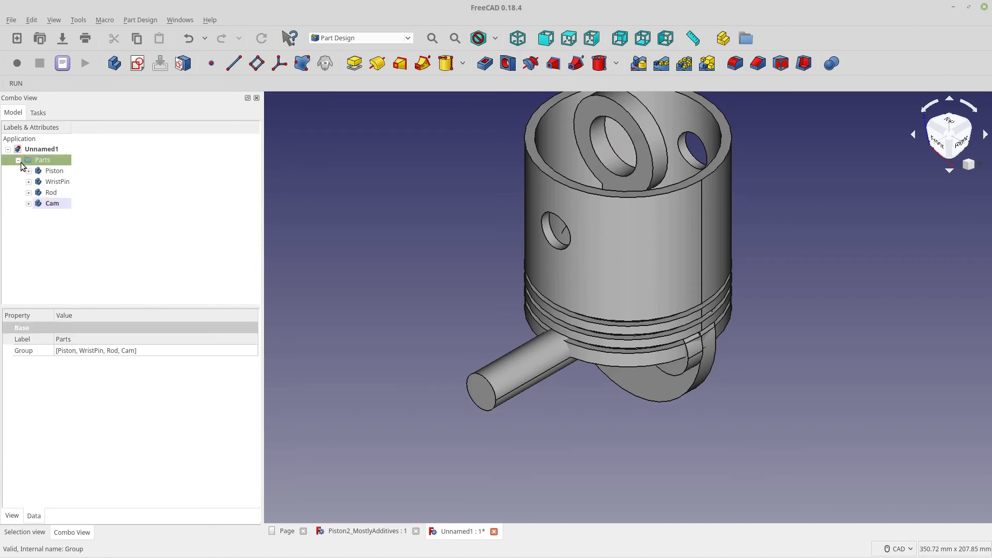
click(61, 269)
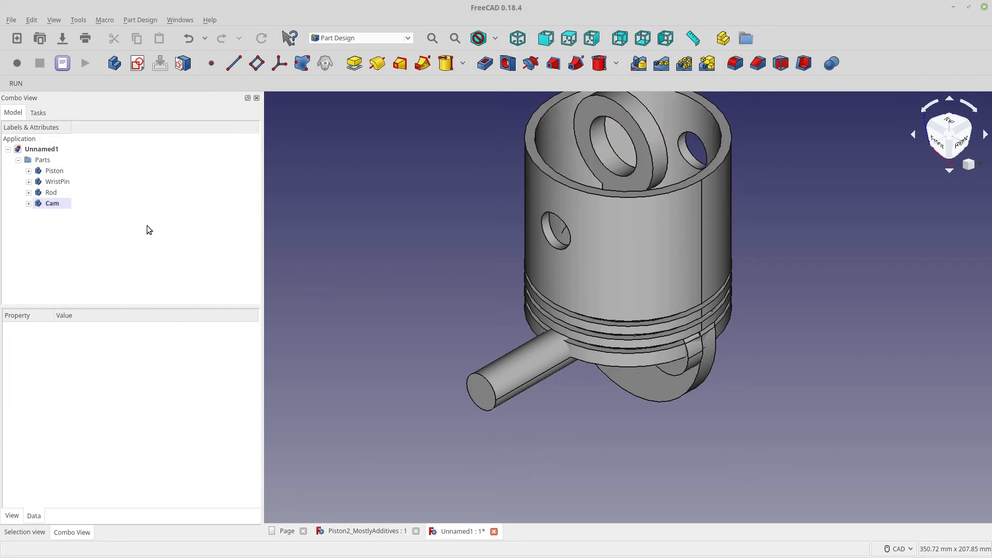
Step: Clone the Piston, WristPin, Rod and Cam bodies with the Draft workbench's Clone tool
click(54, 170)
shift+click(60, 203)
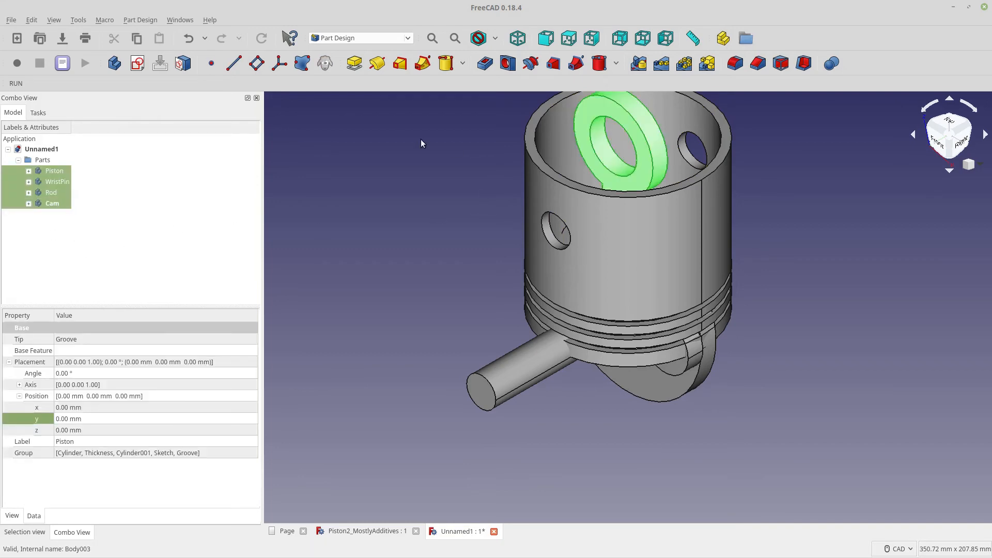
click(339, 39)
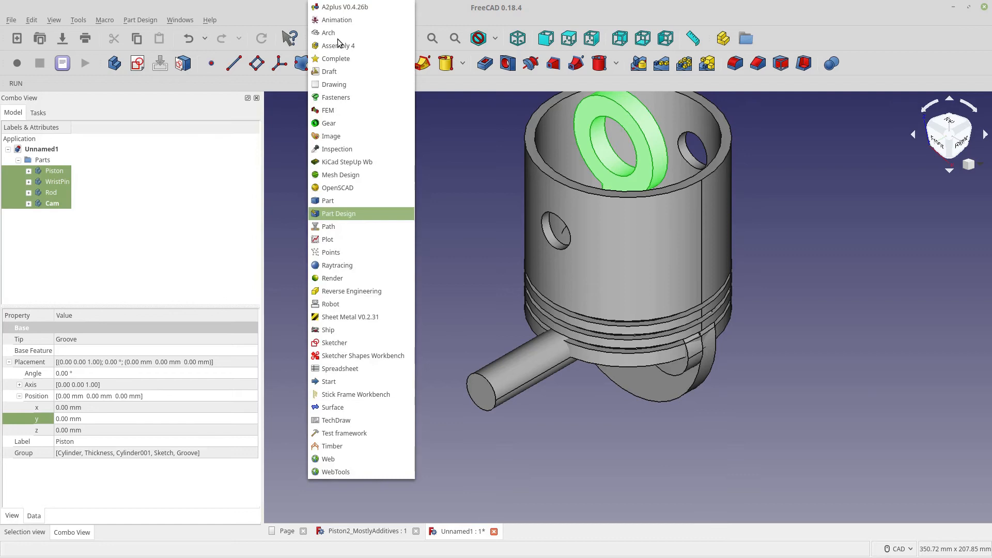
click(337, 72)
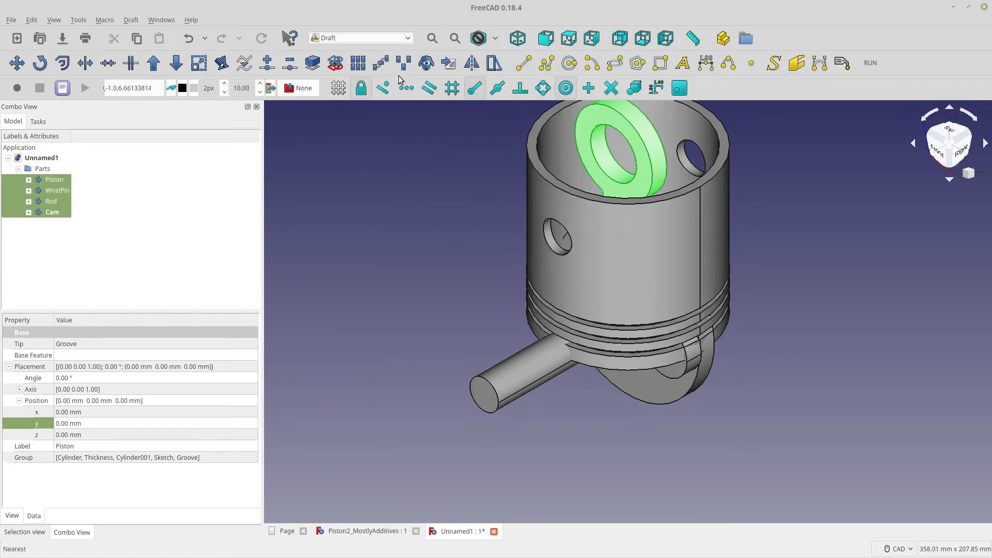
click(426, 62)
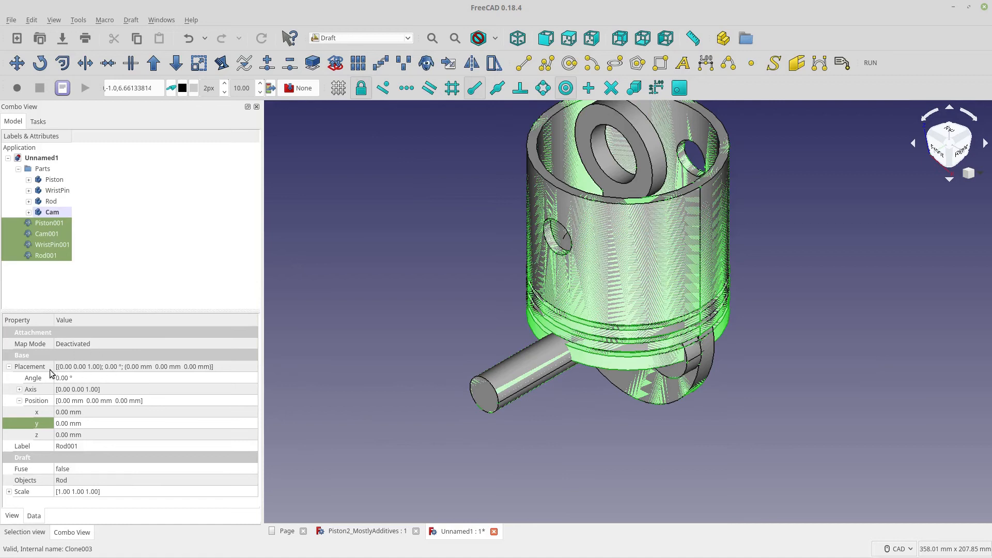
click(68, 290)
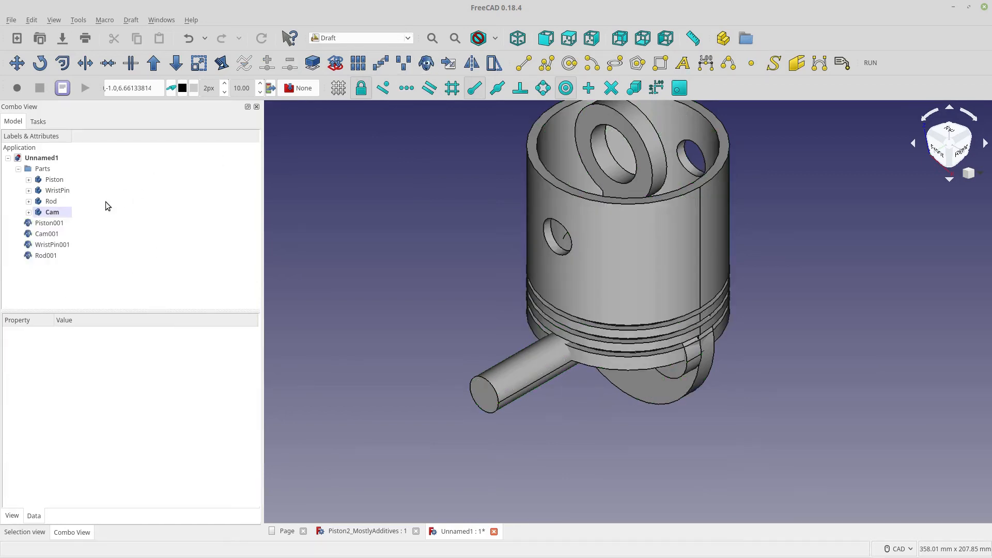
Step: Hide the Parts group and select the piston, cam and wrist pin clones one after another
click(45, 169)
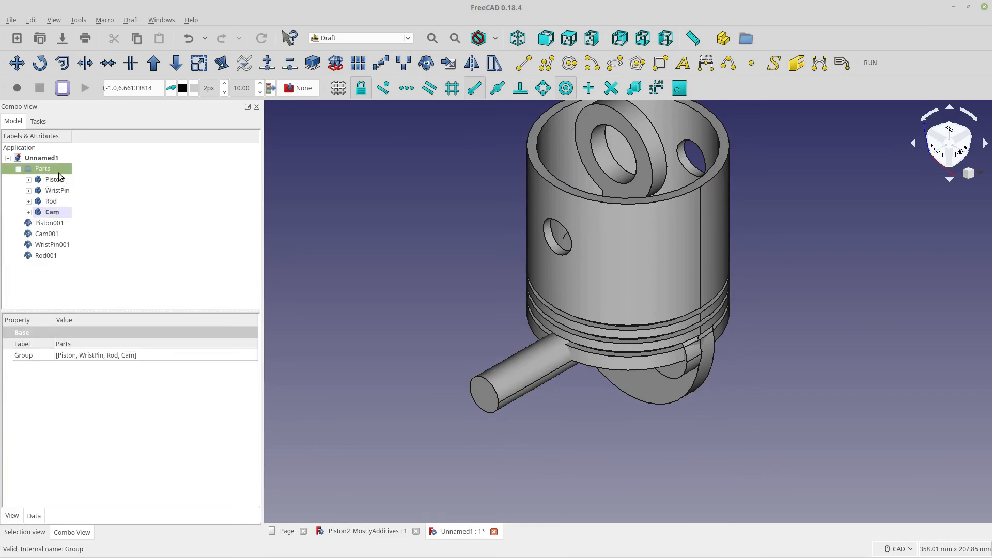
key(space)
click(58, 224)
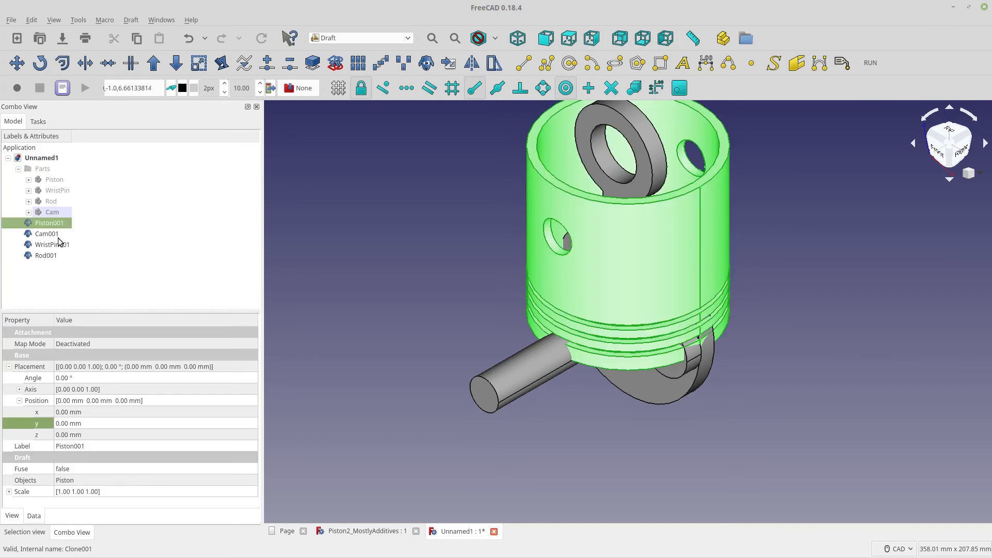
click(52, 233)
click(54, 245)
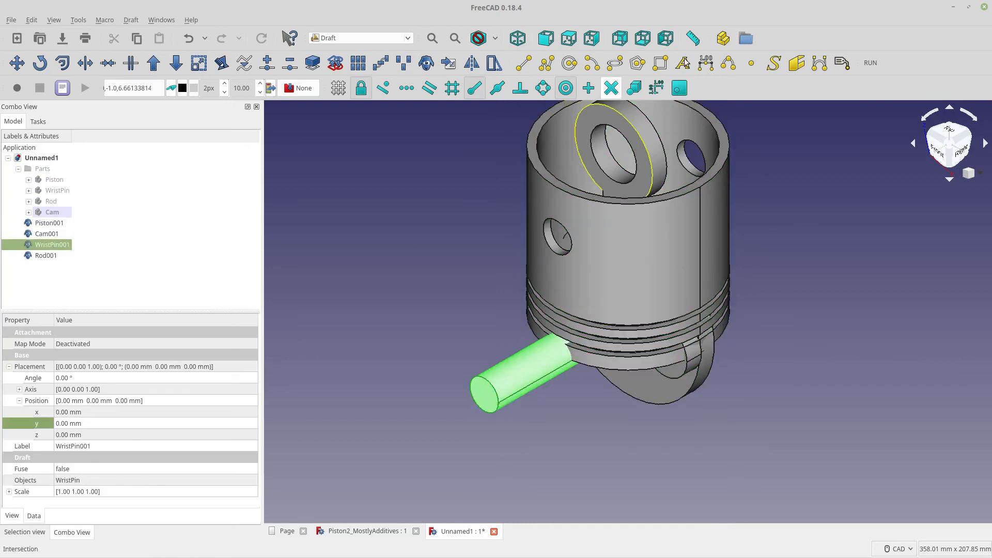
Step: Create a second group named Assembly
click(746, 39)
click(51, 267)
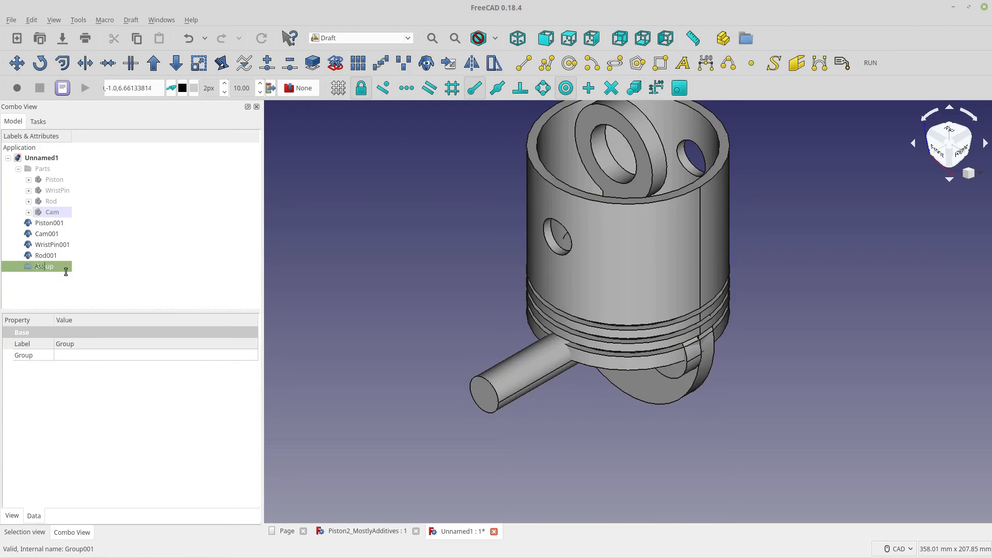
key(Return)
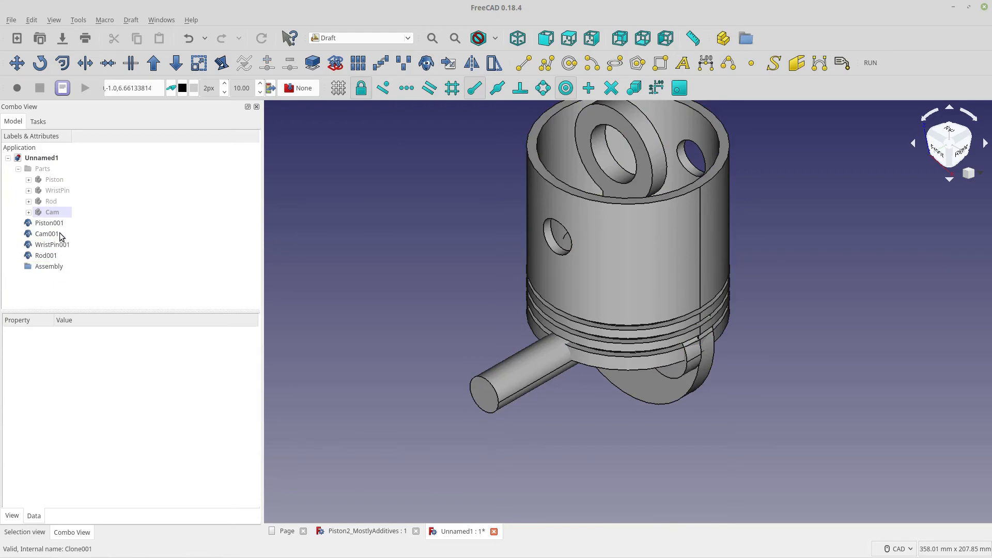
Step: Move the four cloned objects into the Assembly group
click(57, 223)
shift+click(47, 256)
drag(46, 257, 50, 267)
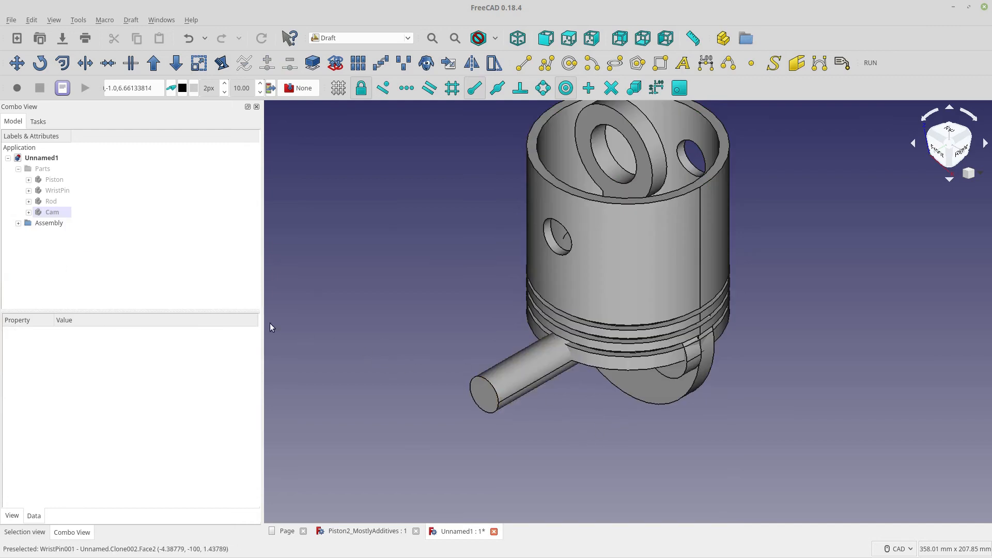
Step: Hide the Assembly group
click(49, 222)
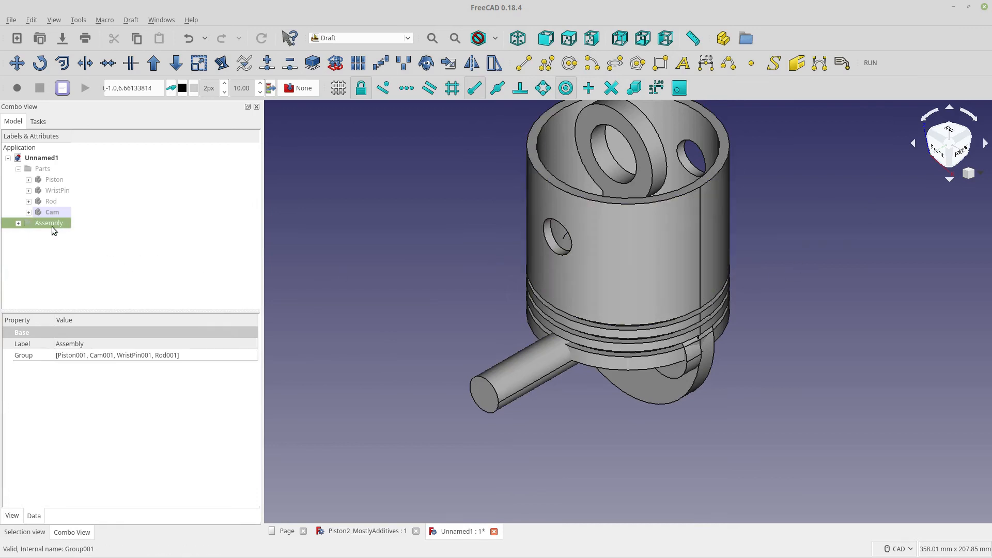
key(space)
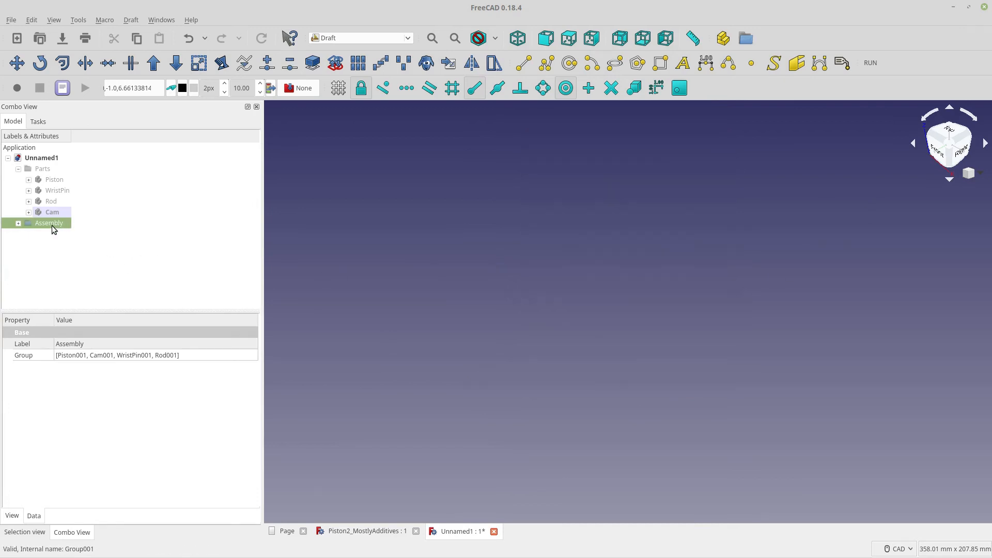
click(927, 164)
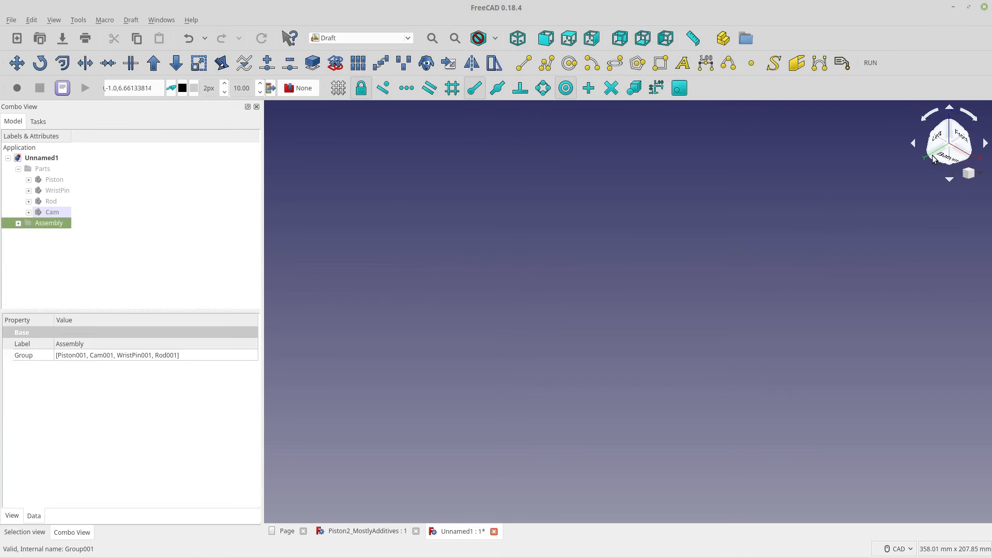
Step: Switch to the Sketcher workbench with a front view and start a new sketch on the XZ plane
click(960, 139)
click(170, 242)
click(407, 39)
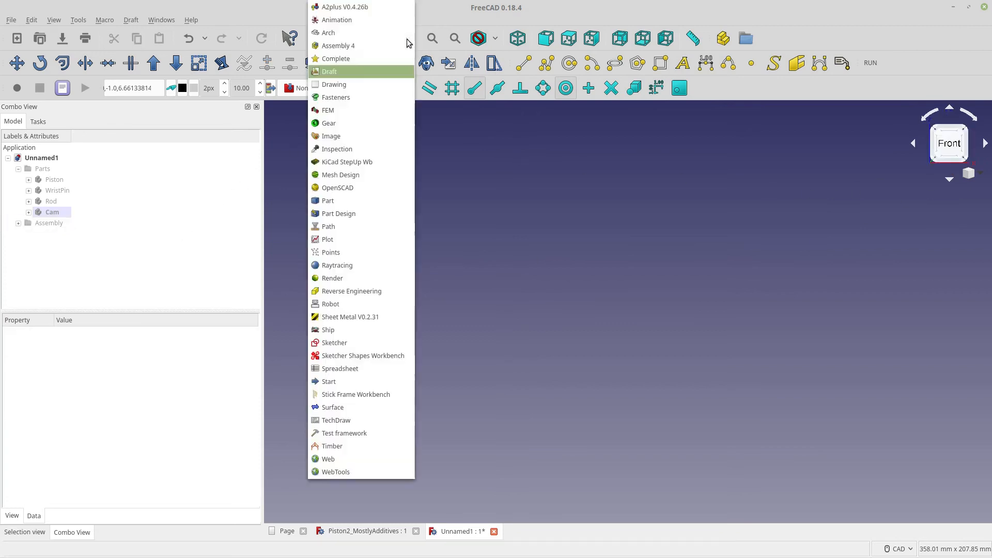
click(365, 343)
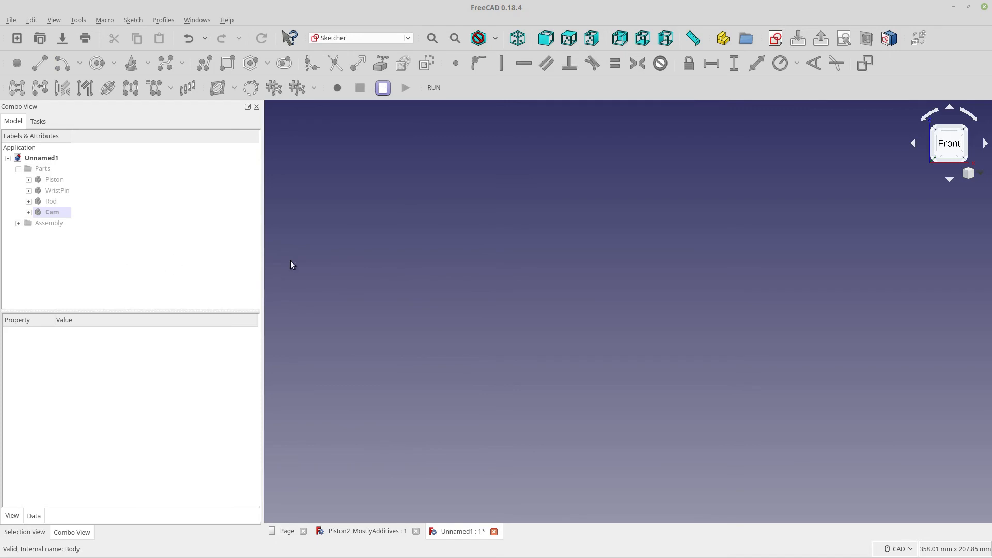
click(774, 37)
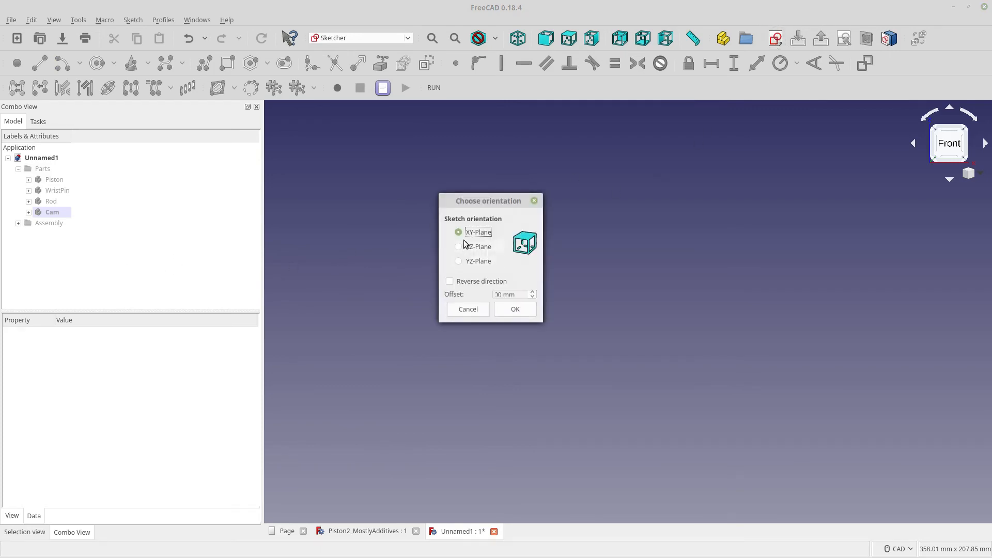
click(471, 246)
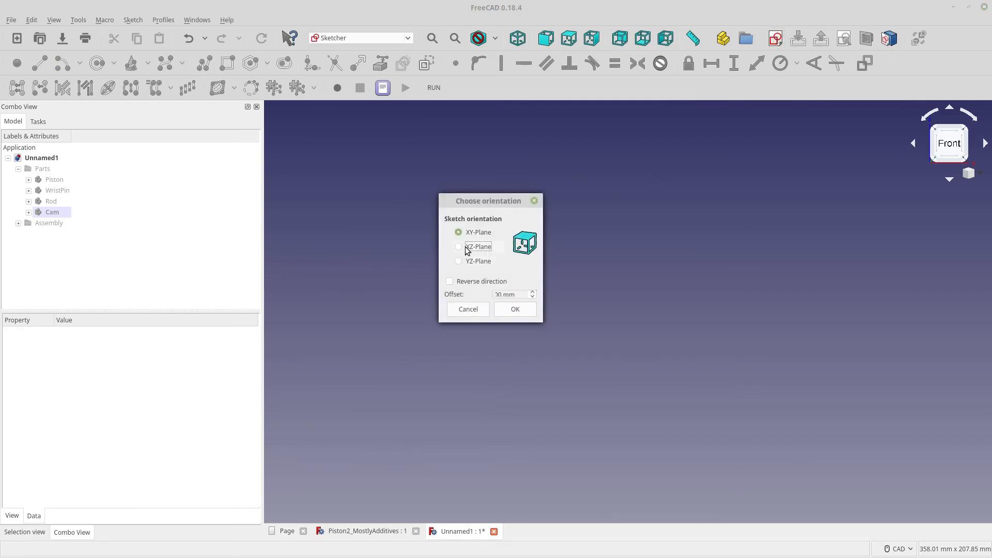
click(506, 311)
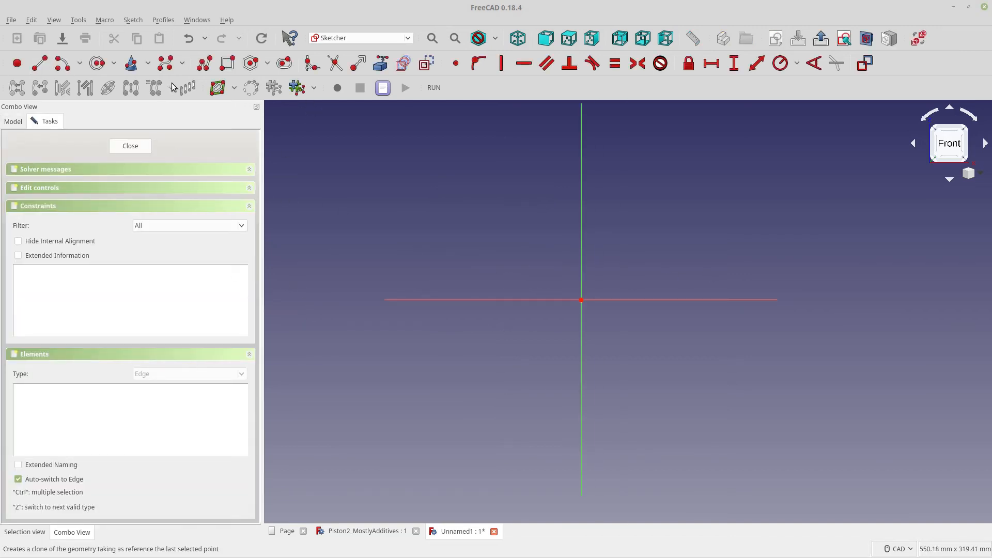
Step: Draw a closed triangle above the origin with one side on the vertical axis, and stretch its free corner outward
click(194, 69)
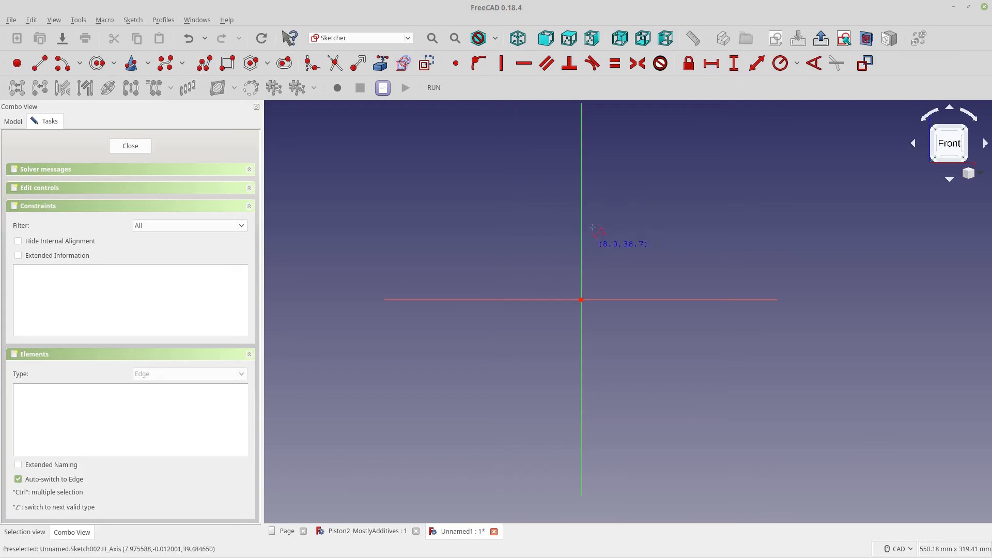
click(580, 251)
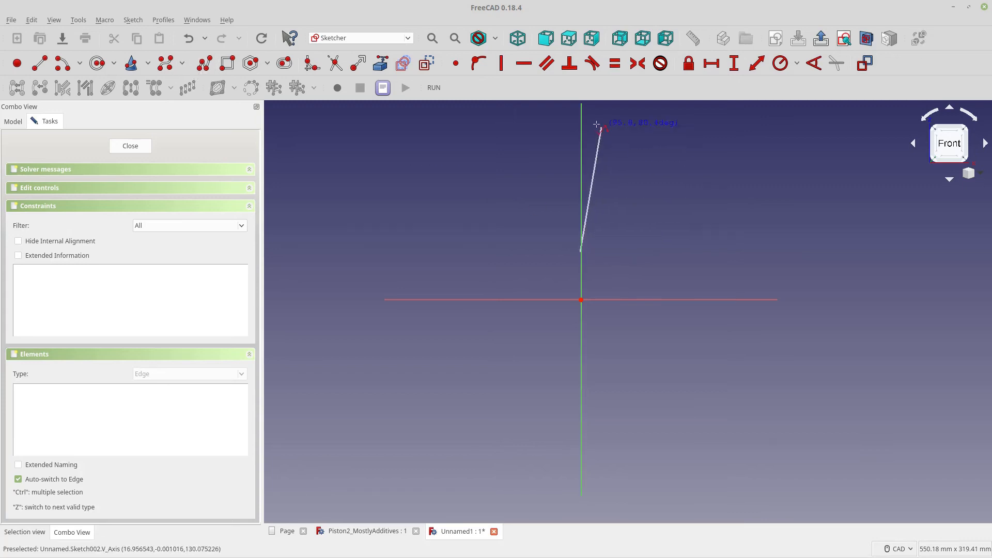
click(580, 125)
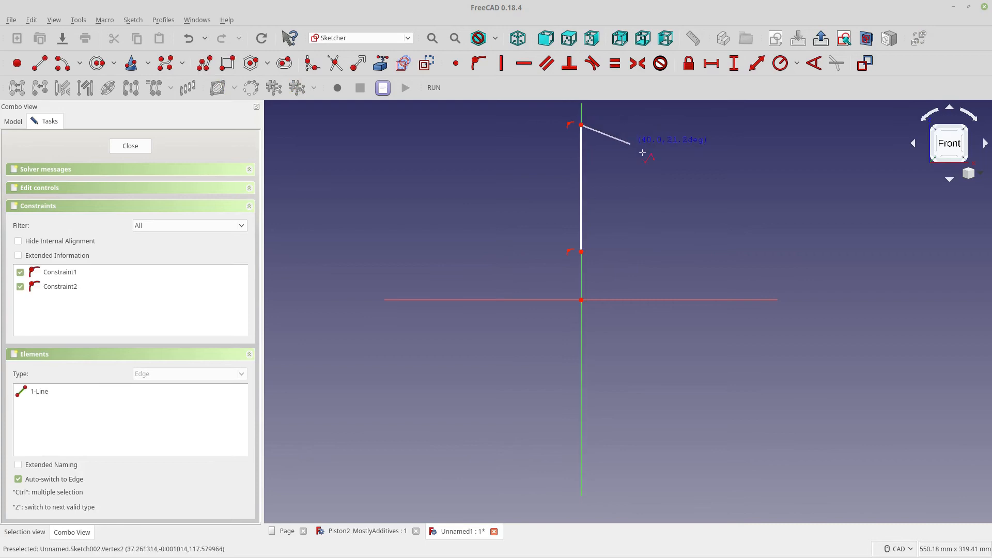
click(638, 182)
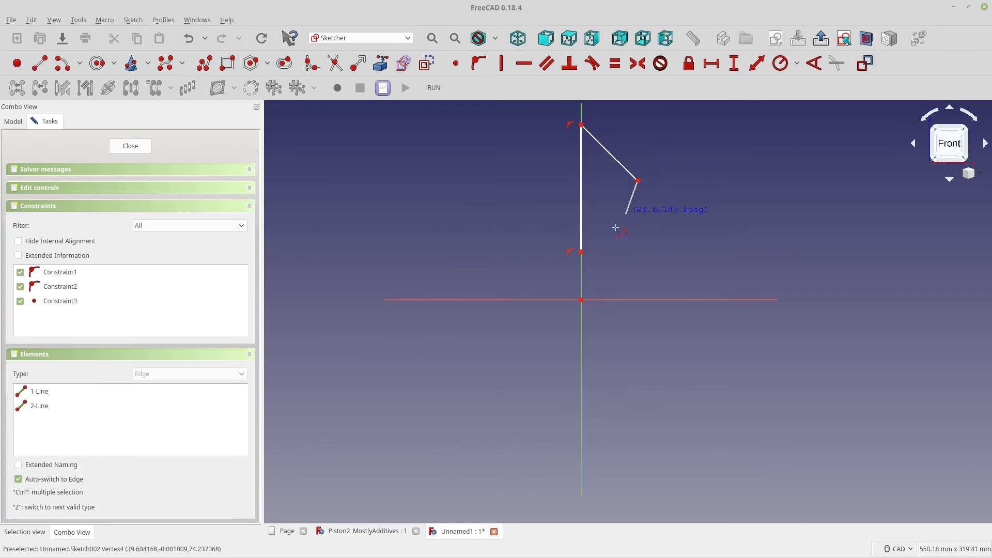
click(581, 251)
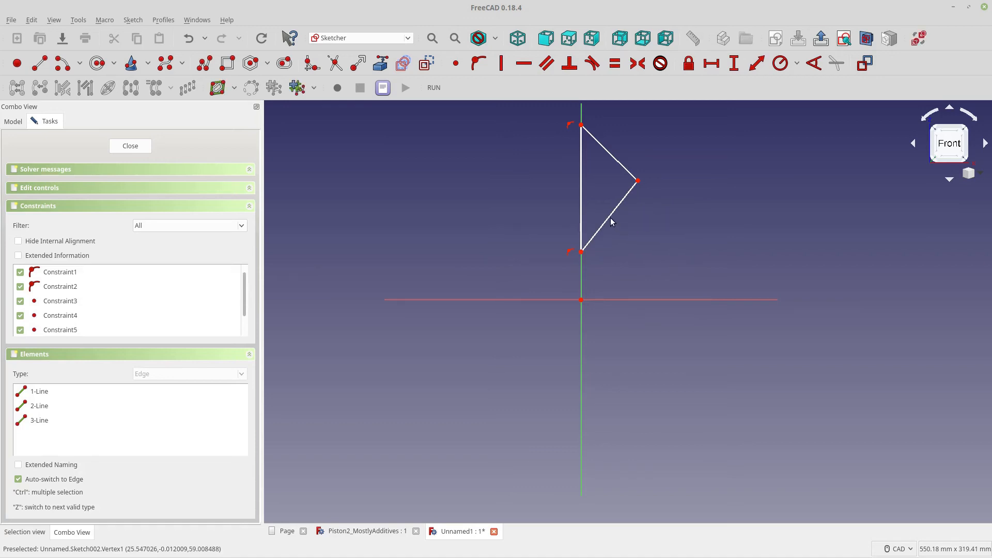
drag(611, 221, 651, 214)
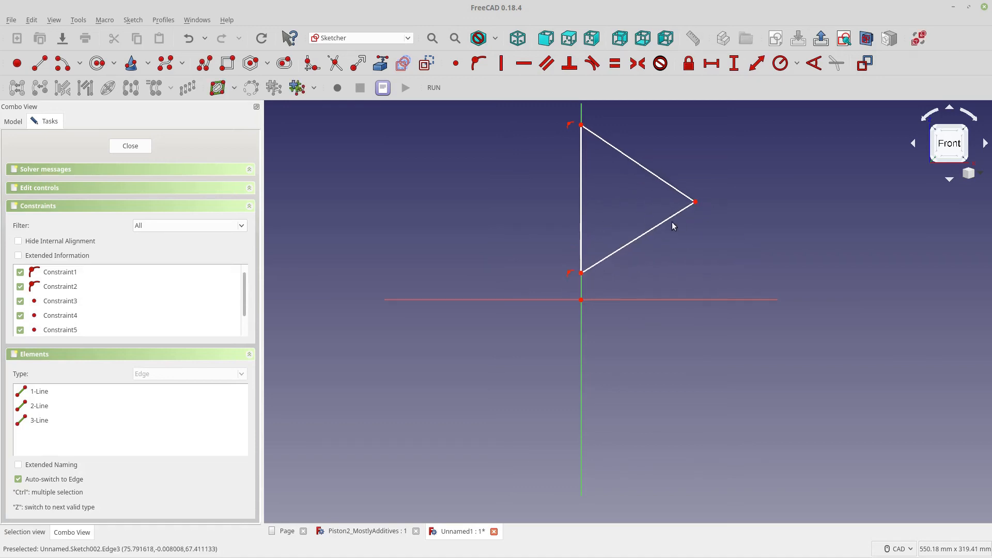
Step: Constrain the length of the triangle's lower slanted side to 100 mm
click(668, 221)
click(756, 63)
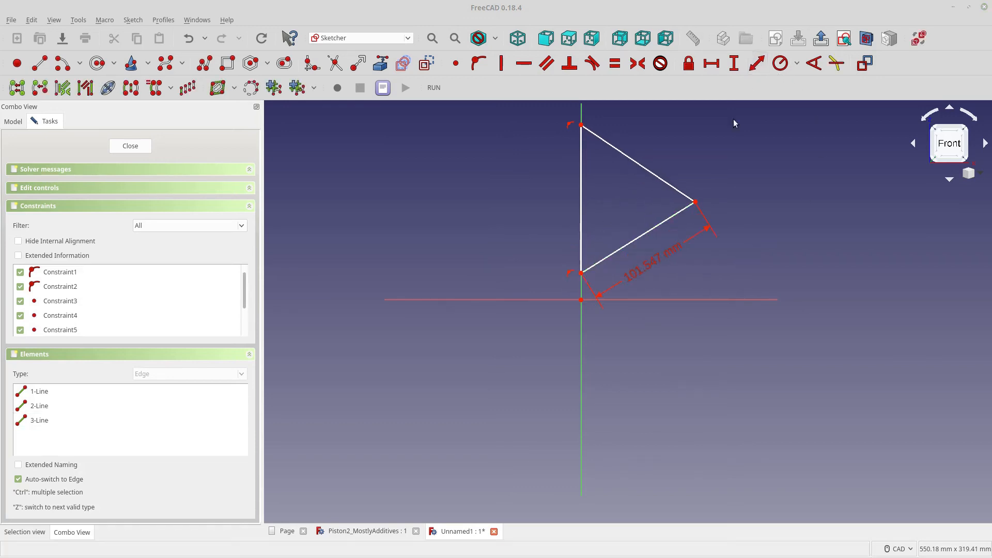
text(100)
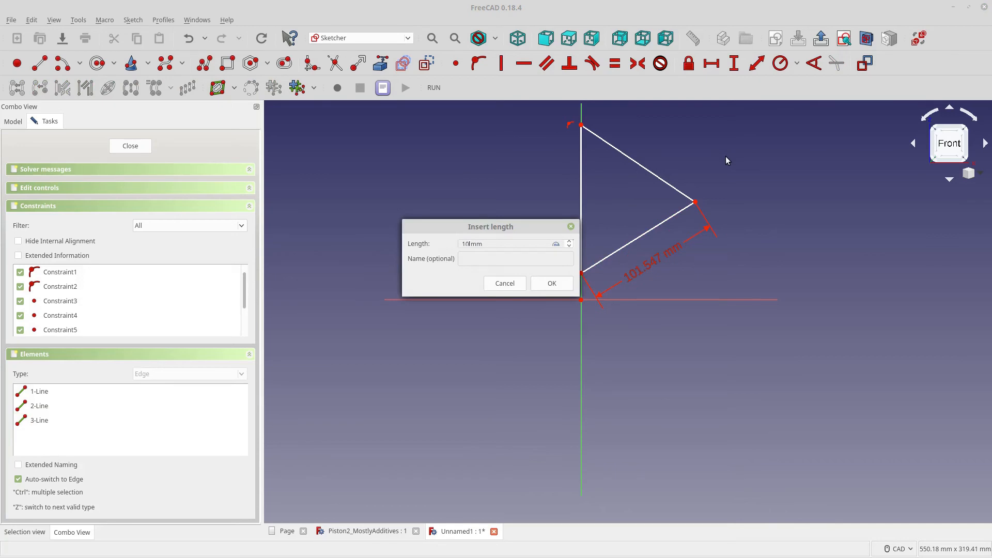
key(Return)
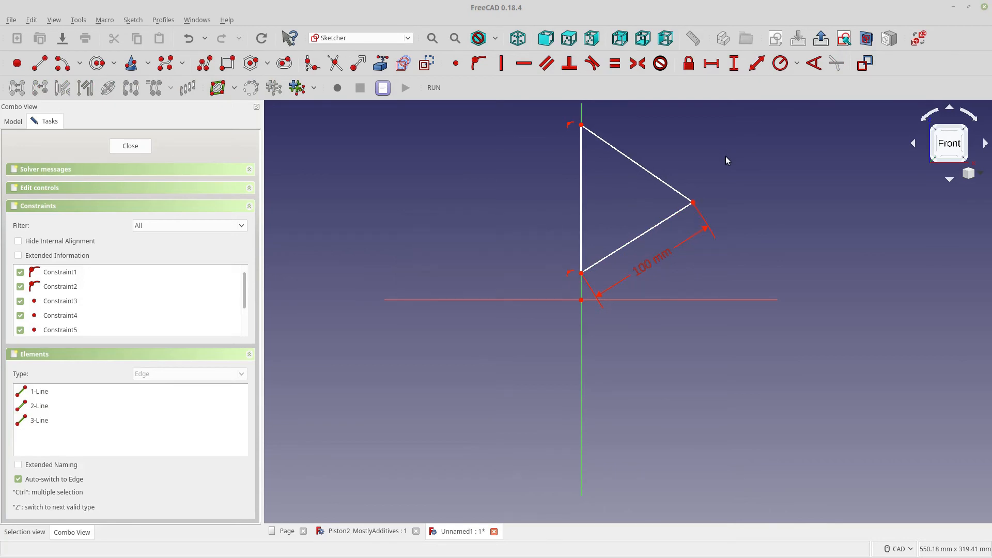
Step: Constrain the length of the triangle's upper side to 35 mm
click(653, 176)
click(756, 63)
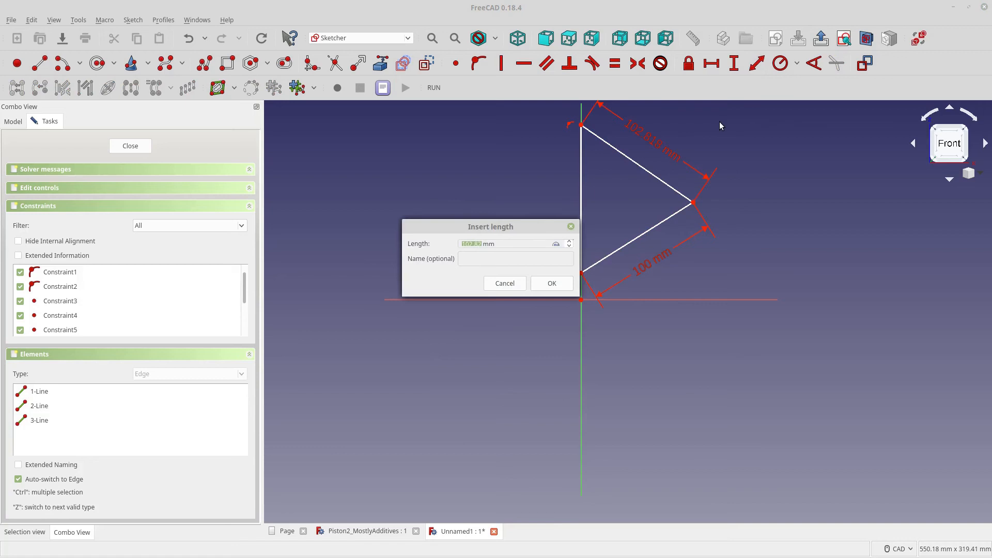
text(35)
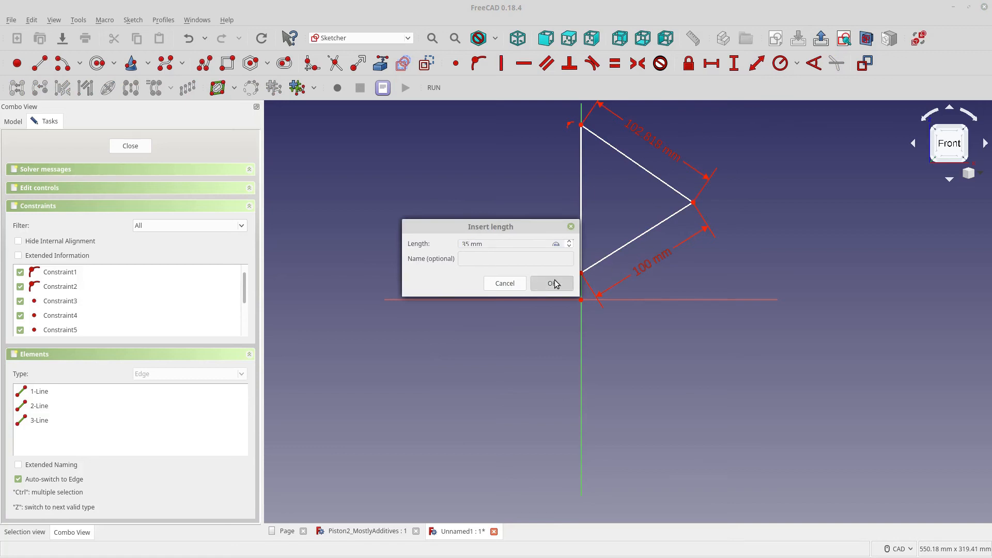
click(553, 283)
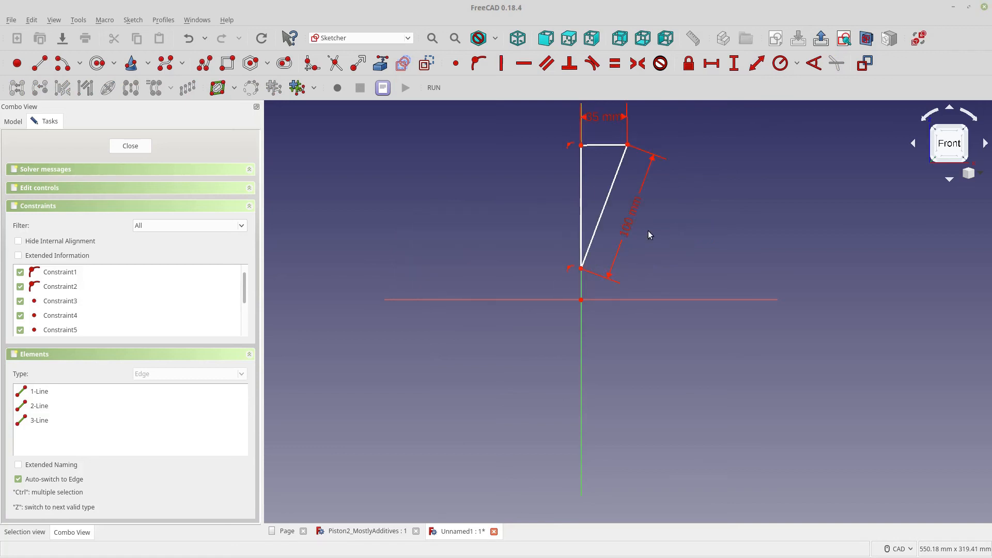
Step: Set the angle between the triangle's upper side and its vertical side to 90°
click(607, 146)
click(580, 163)
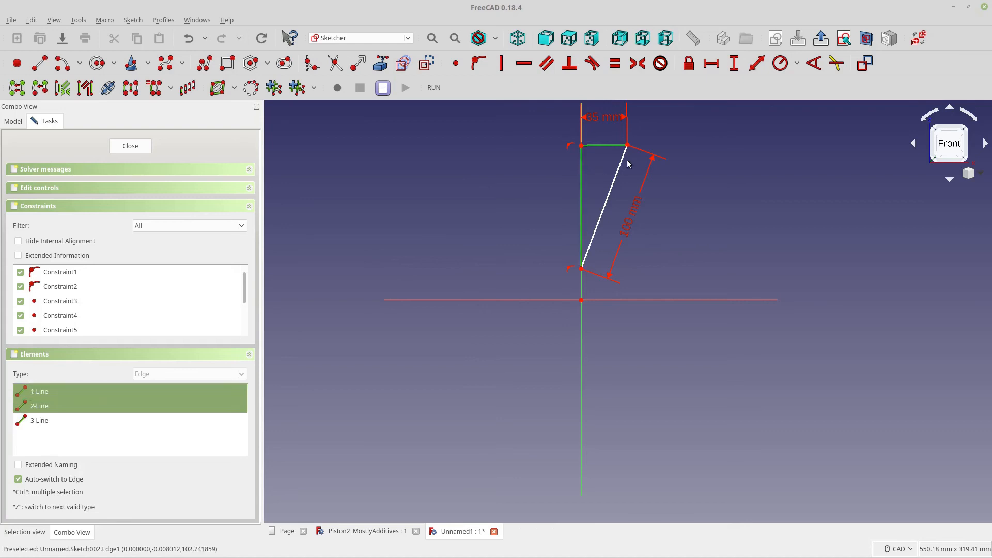
click(814, 63)
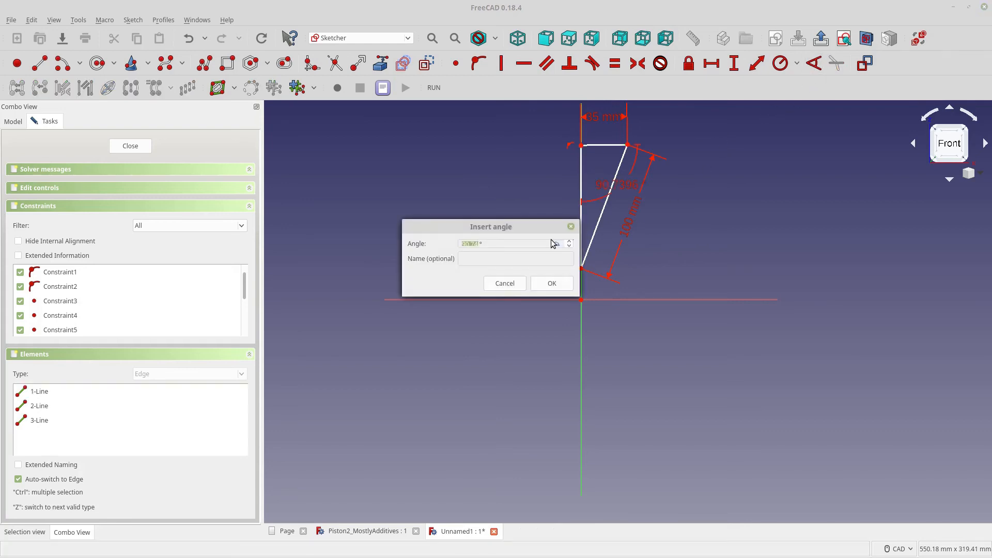
text(90)
click(551, 284)
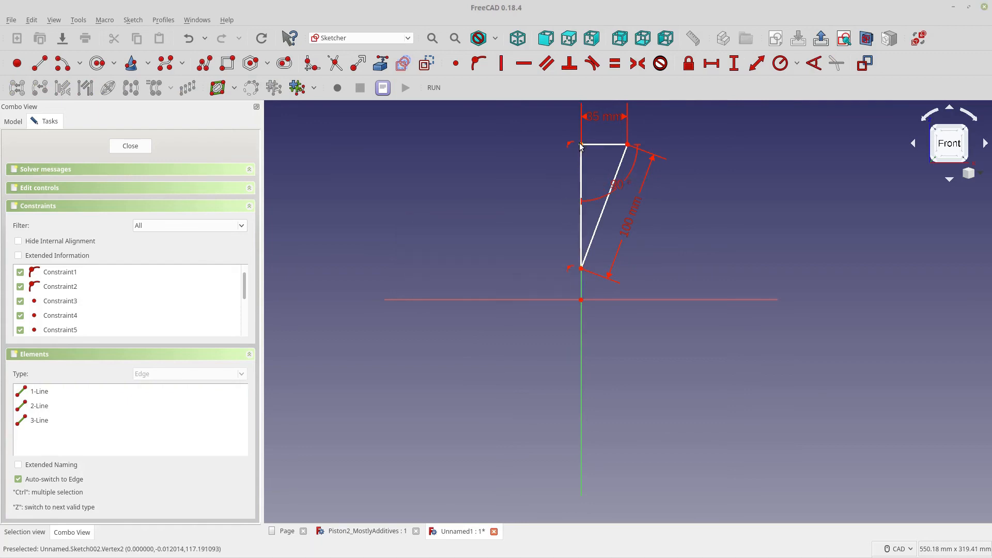
Step: Constrain the triangle's upper corner on the vertical axis to 170 mm above the horizontal axis, and close the sketch
click(541, 299)
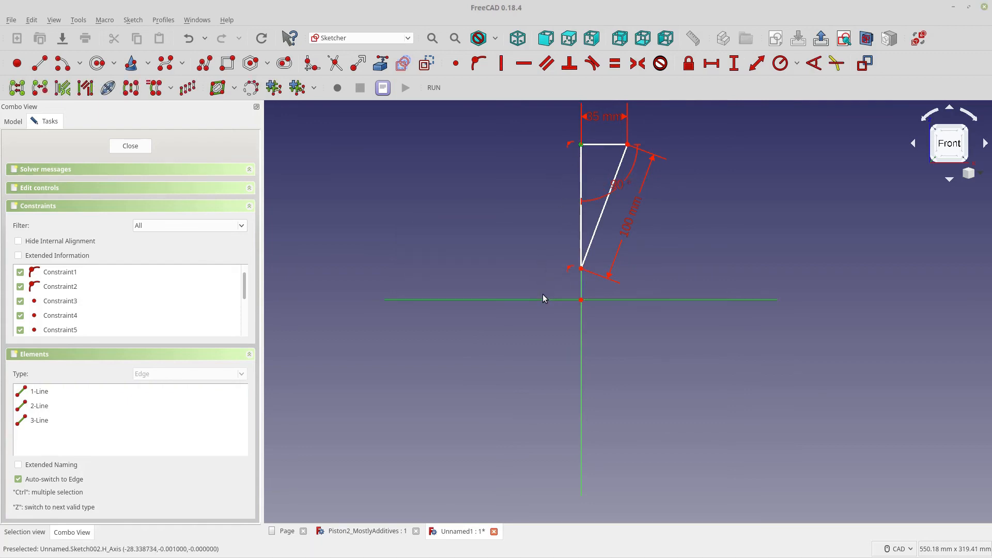
click(734, 63)
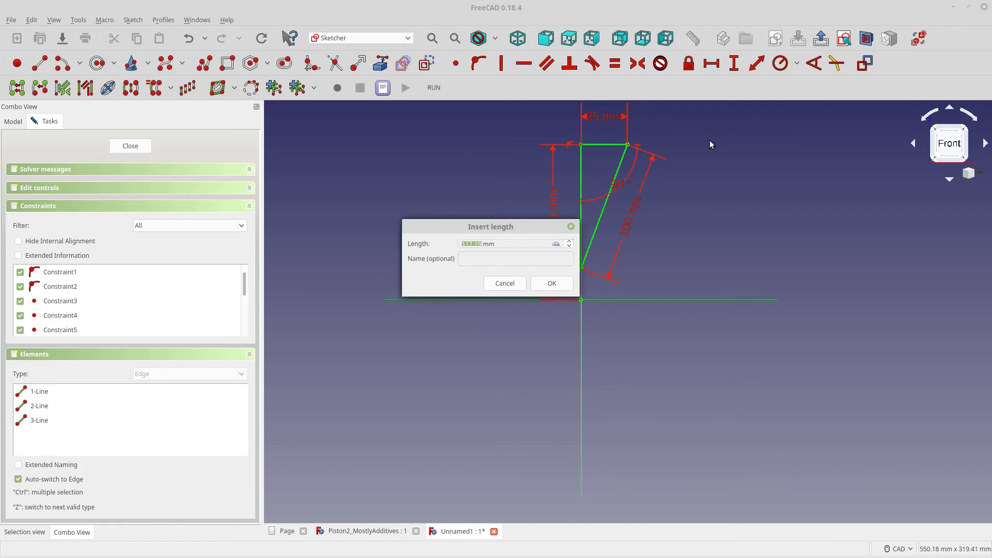
text(170)
key(Return)
scroll(709, 150, down, 4)
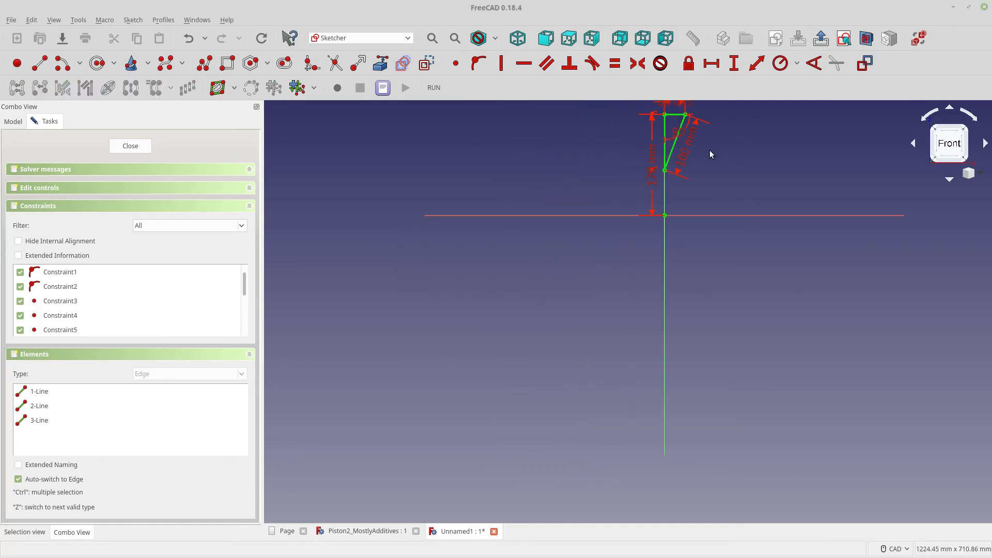
scroll(705, 117, up, 3)
scroll(702, 110, down, 3)
scroll(696, 104, up, 6)
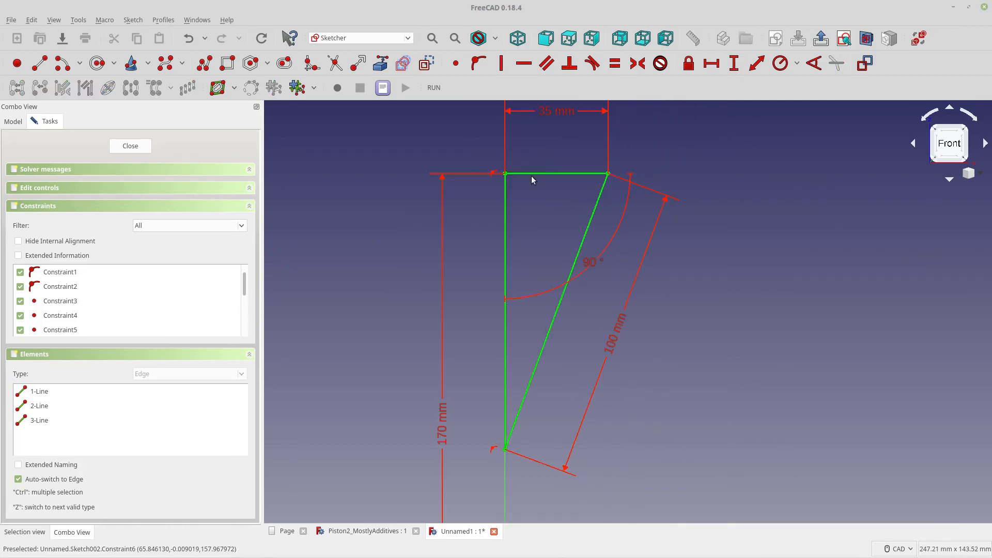
scroll(489, 221, down, 2)
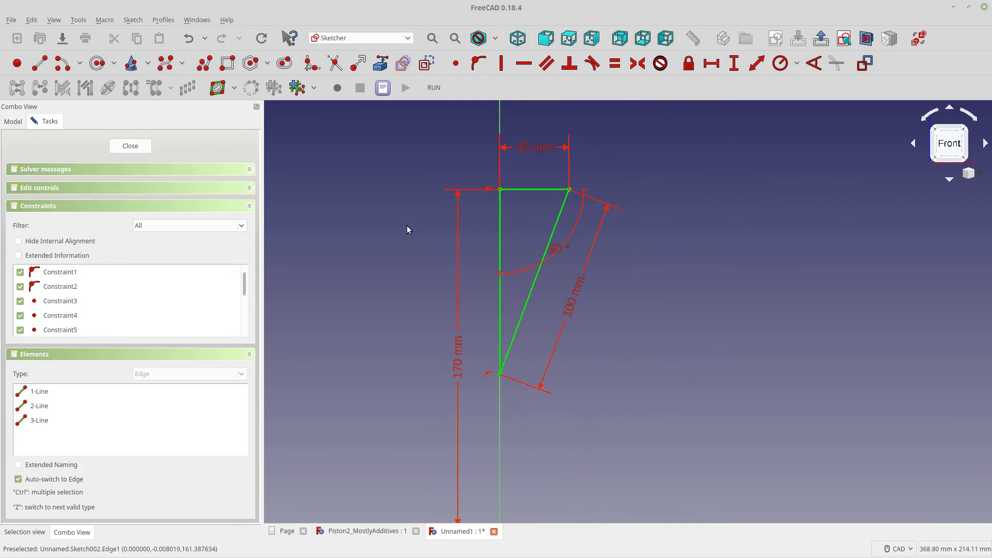
click(146, 150)
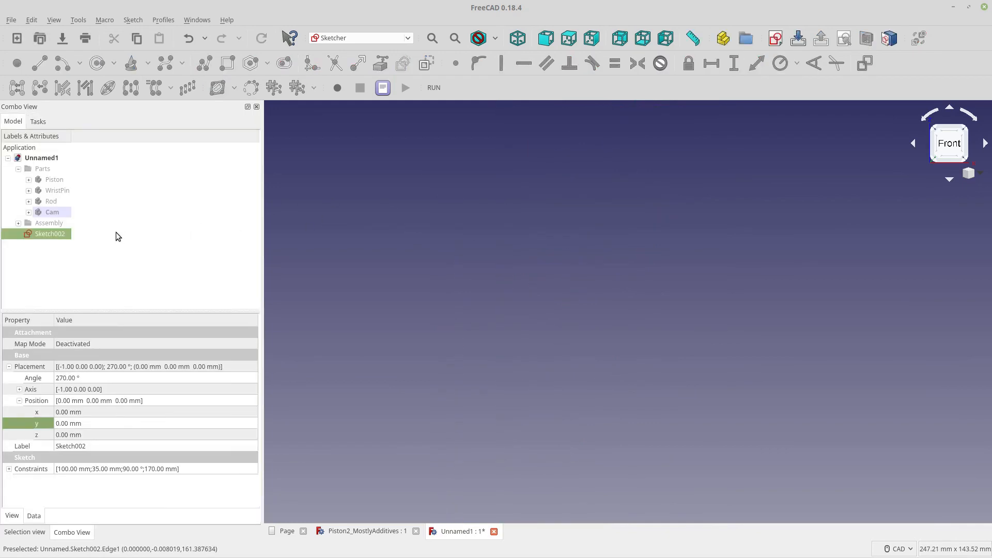
Step: Show the Assembly group's clones together with the triangle sketch in front view, and switch back to the Draft workbench
click(455, 38)
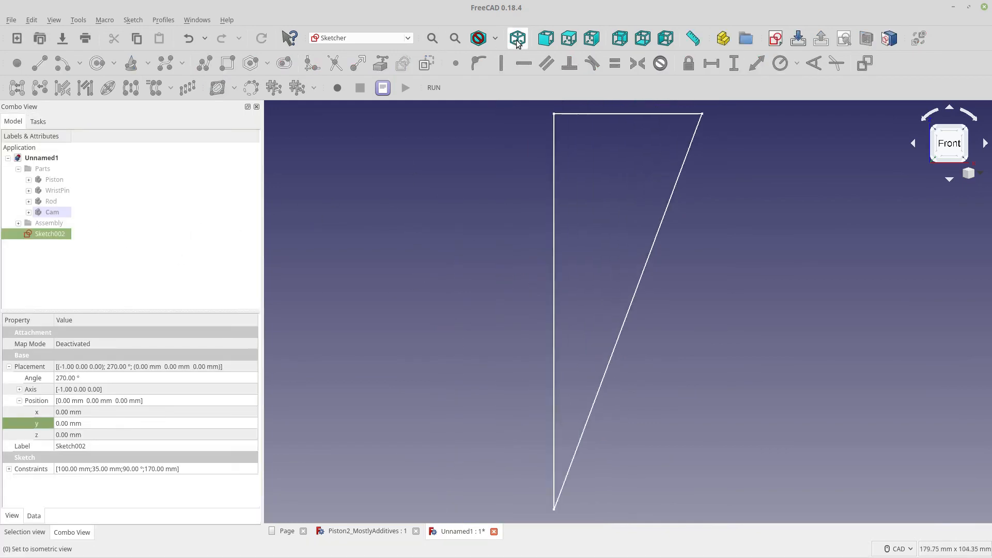
click(517, 38)
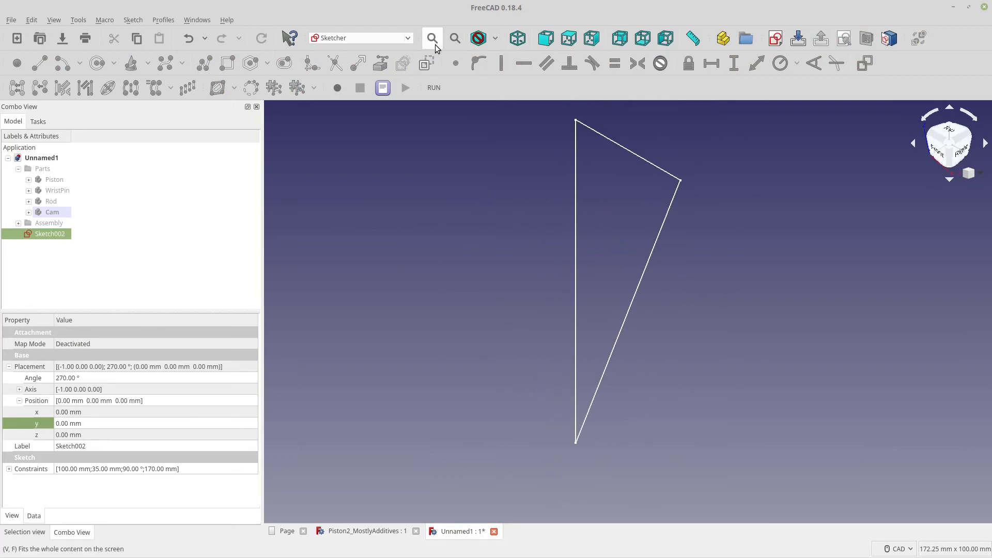
click(553, 44)
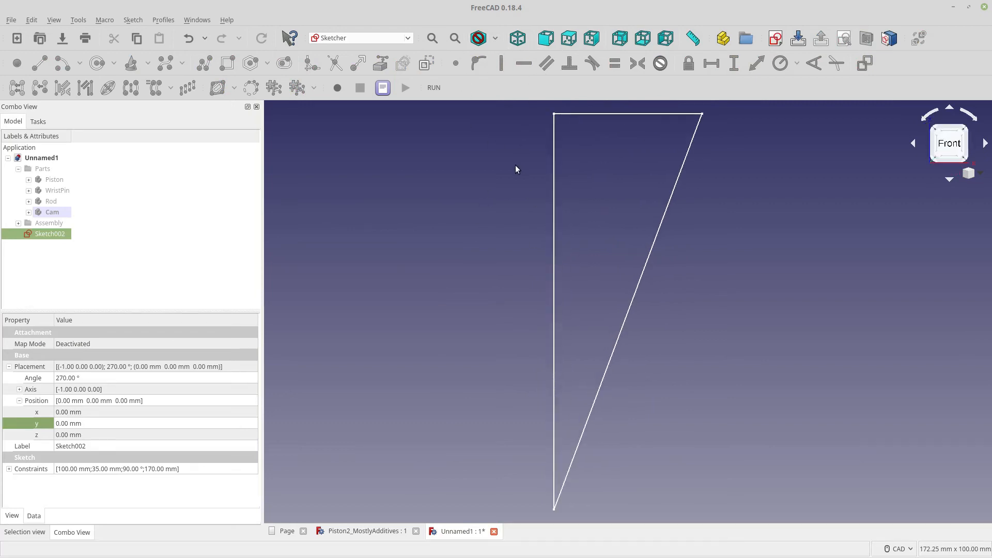
scroll(514, 180, down, 3)
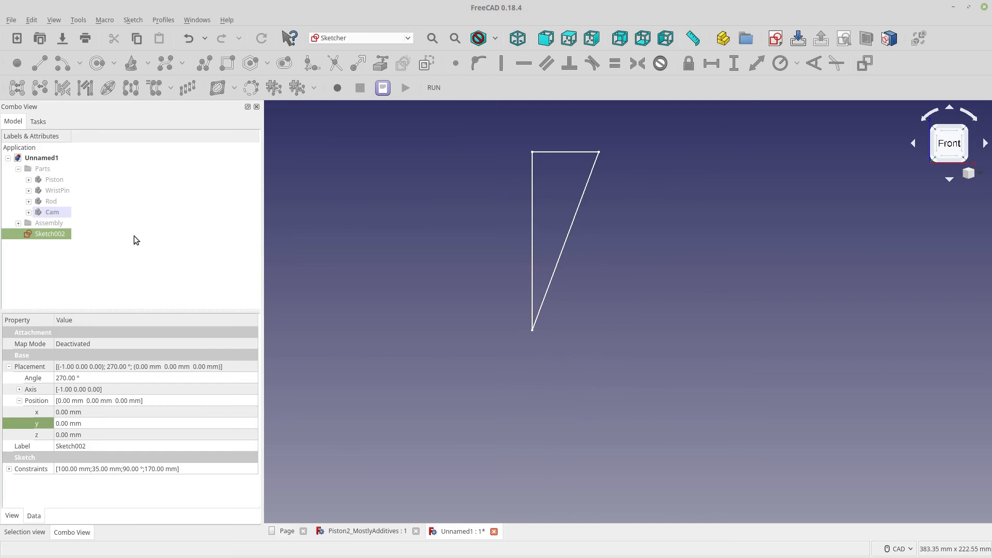
click(60, 222)
key(space)
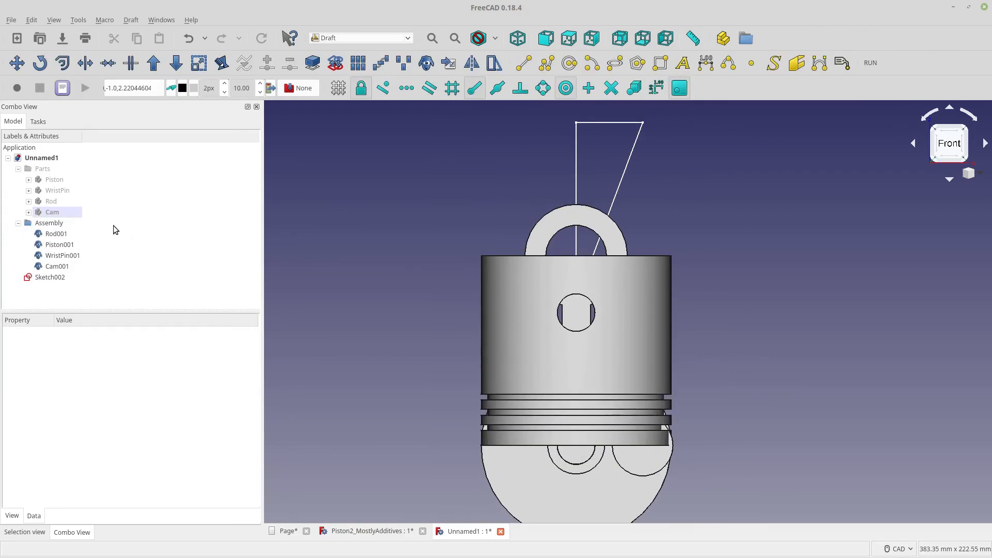
Step: Hide the rod, piston and wrist pin clones in the Assembly group and select the cam clone
click(72, 232)
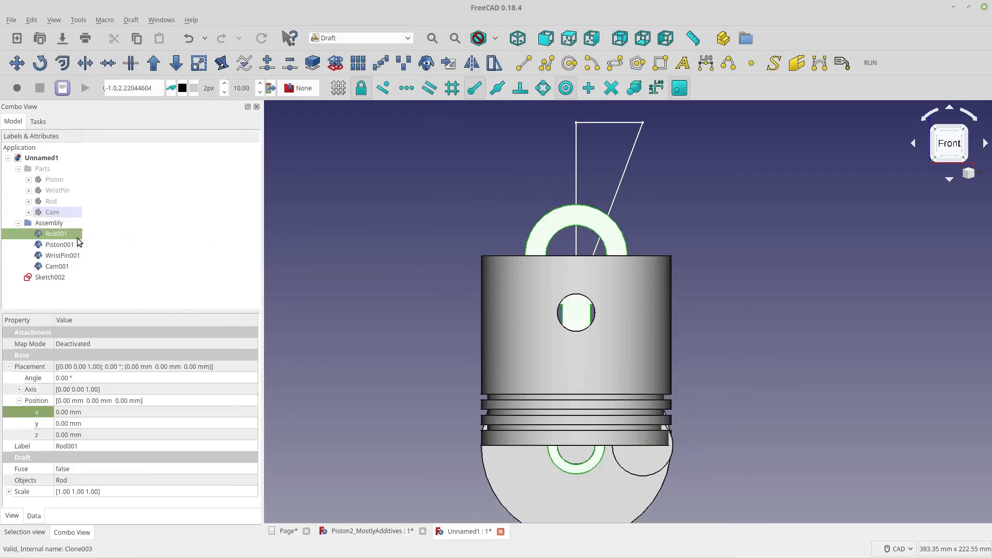
key(space)
click(77, 245)
key(space)
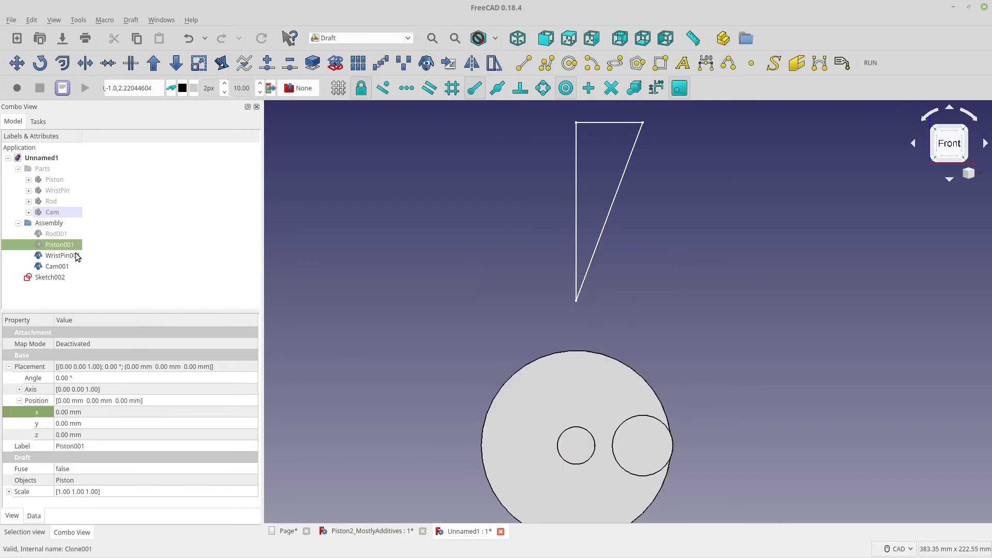
click(77, 256)
click(72, 267)
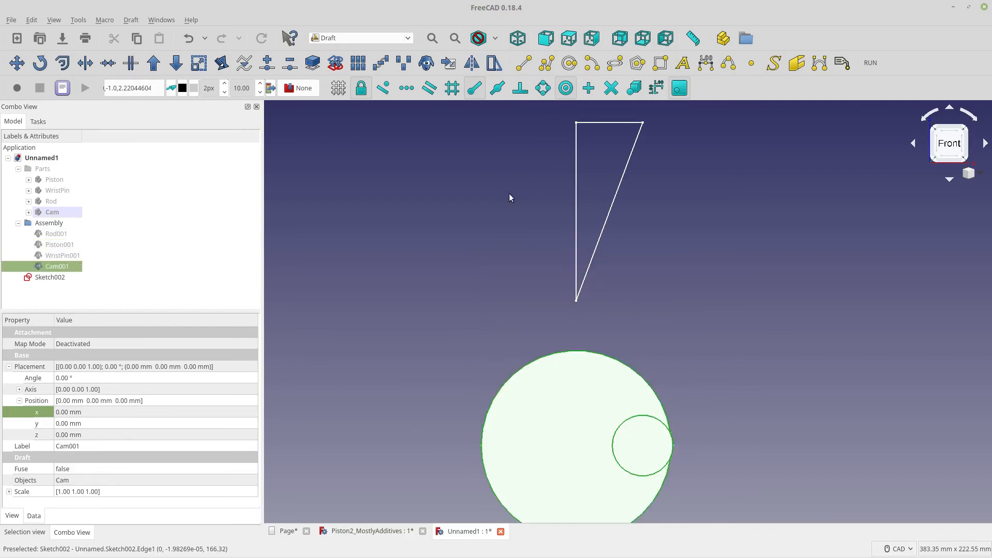
click(571, 417)
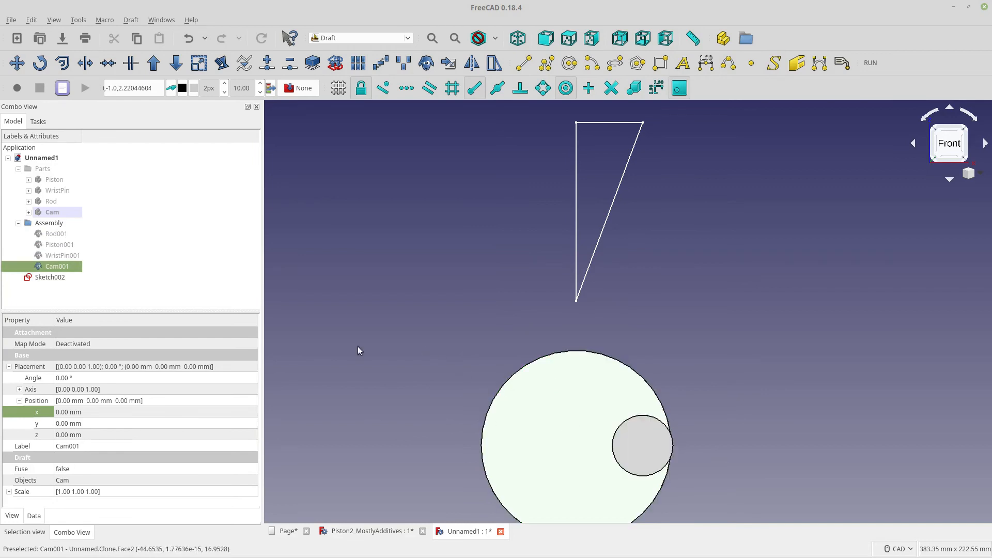
Step: Move the cam clone from its disc's centre up to the triangle's upper corner on the vertical side
click(17, 62)
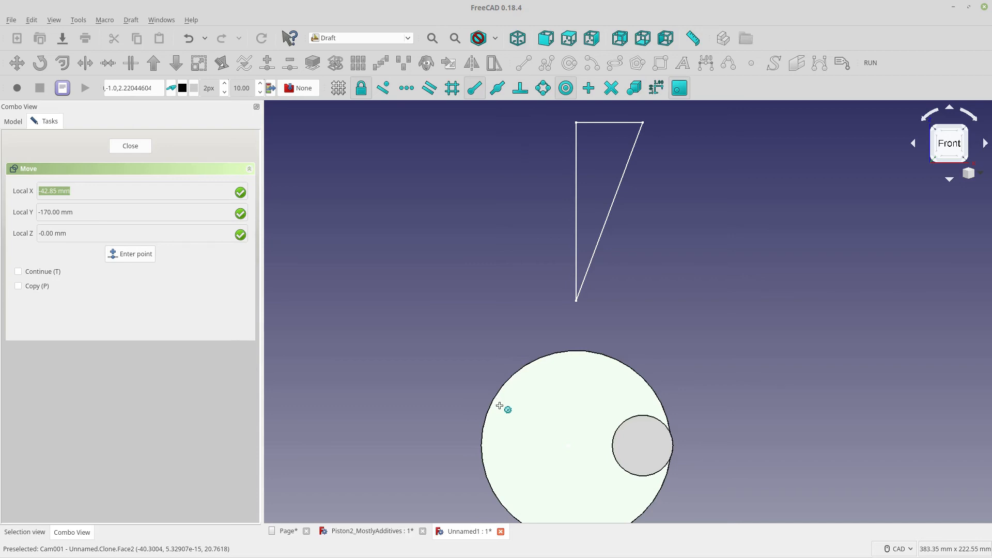
click(499, 406)
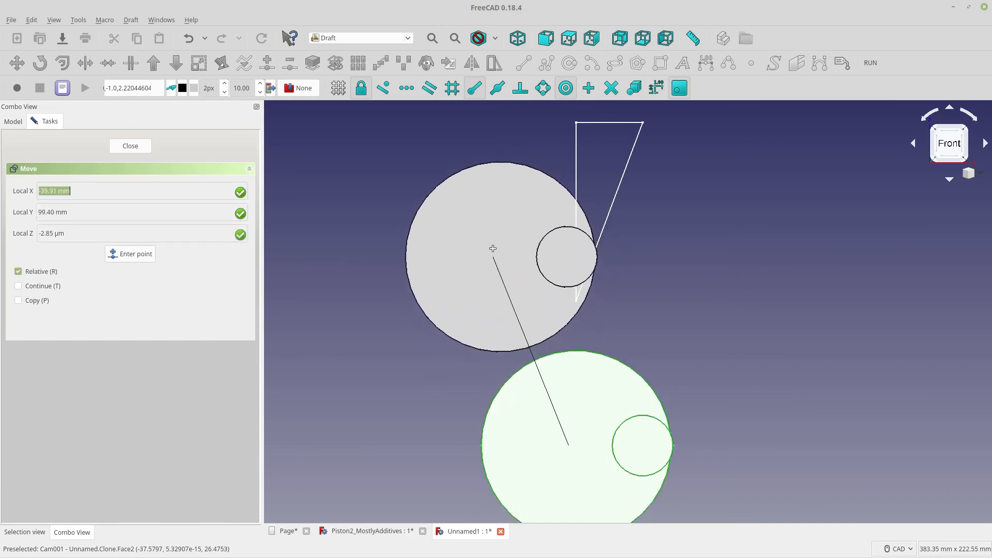
click(574, 166)
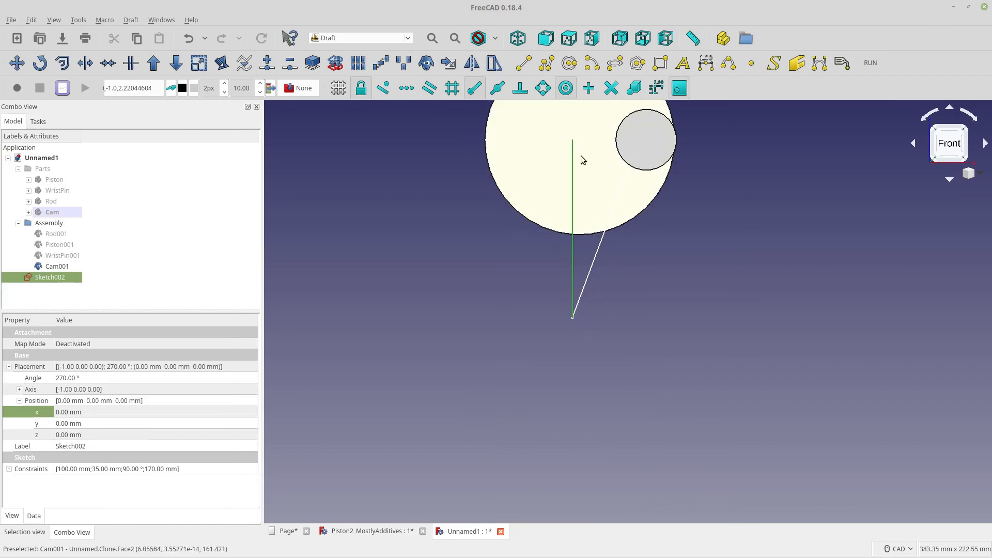
Step: Set the cam clone's x position to 0 mm and deselect it
click(72, 266)
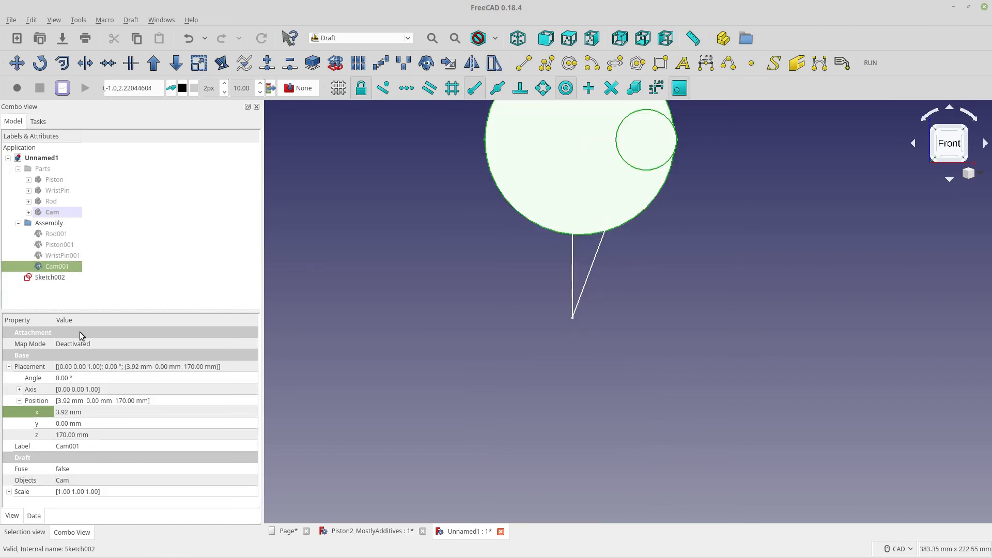
double_click(75, 412)
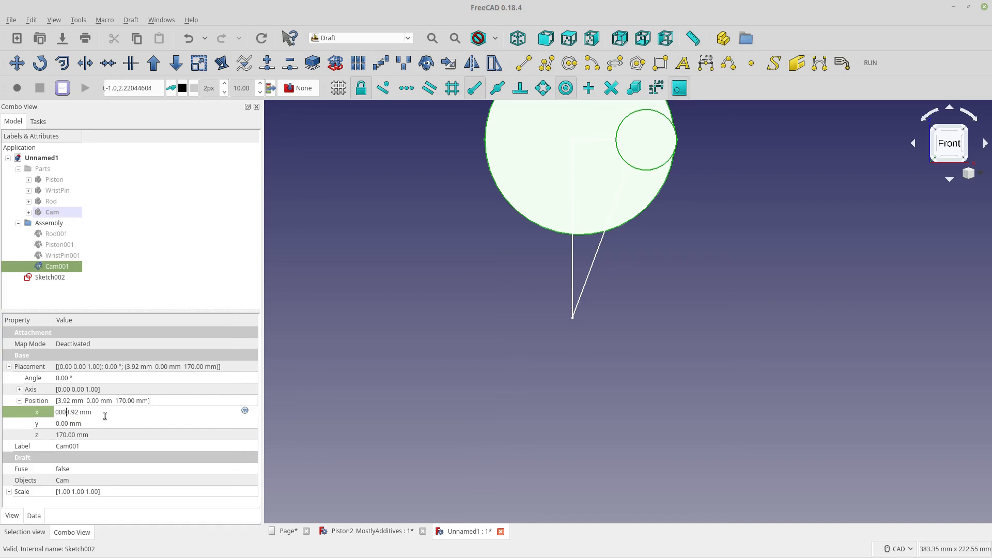
key(Delete)
key(Delete)
key(Delete)
key(Delete)
key(Return)
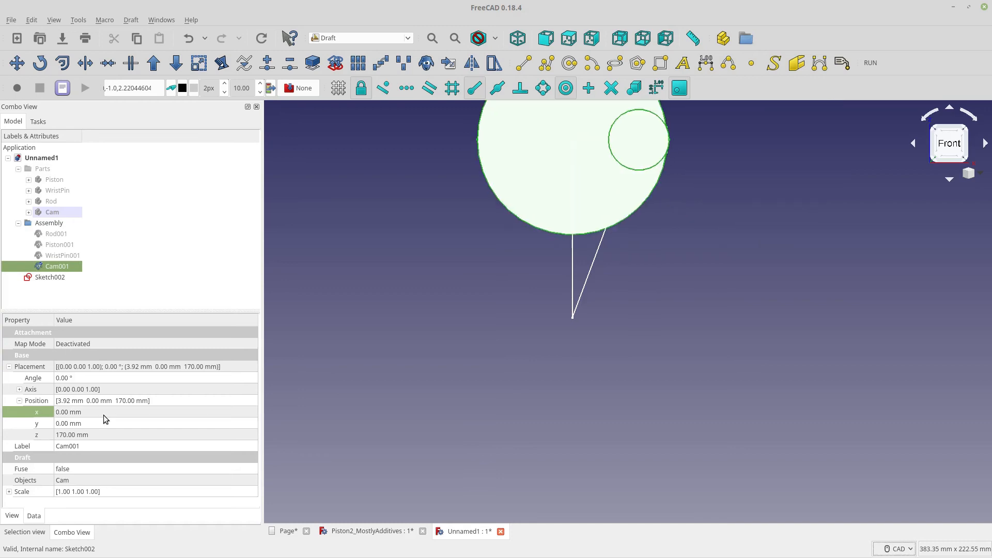
scroll(540, 285, down, 4)
scroll(565, 220, up, 4)
click(430, 247)
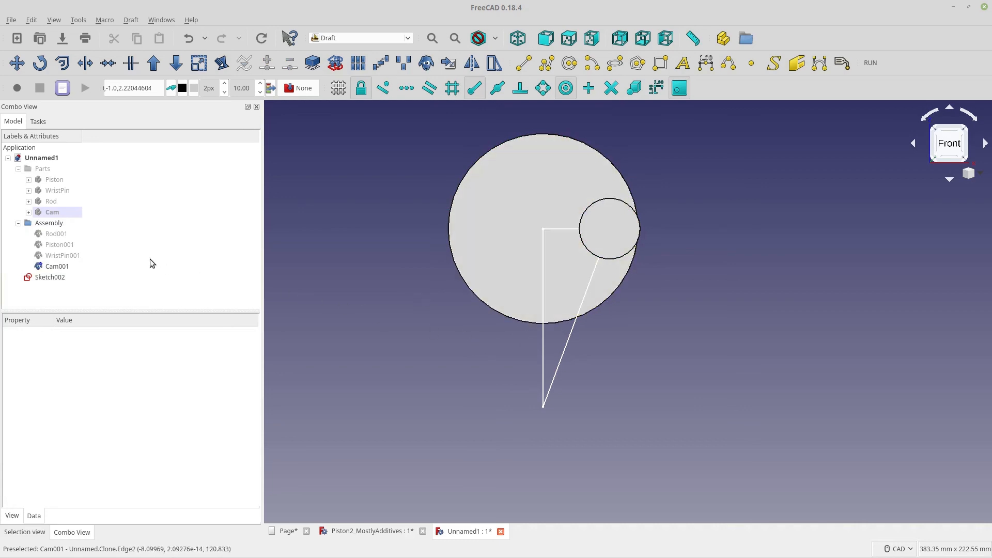
Step: Show the rod clone, move it from its large hole's centre onto the cam pin's centre, and reselect it
click(62, 235)
key(space)
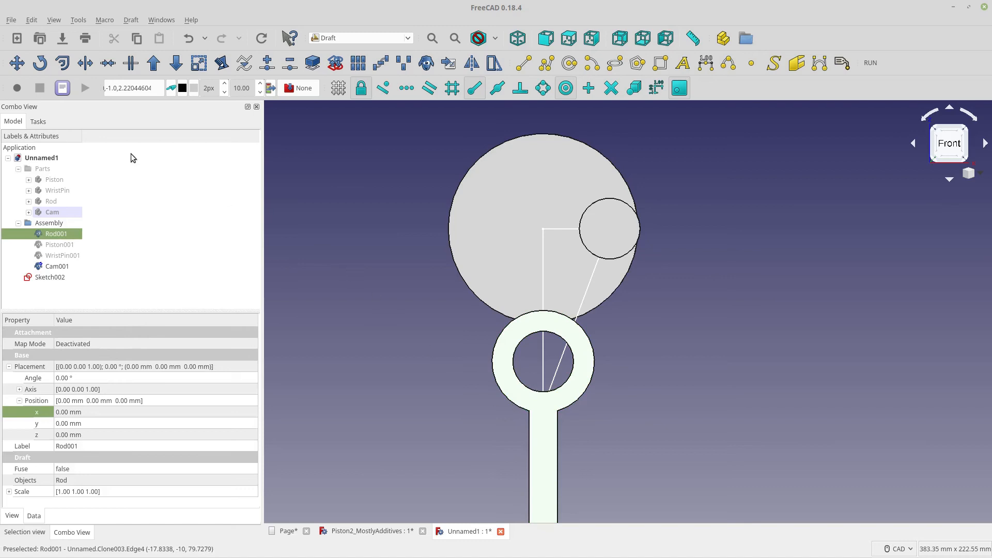
click(19, 61)
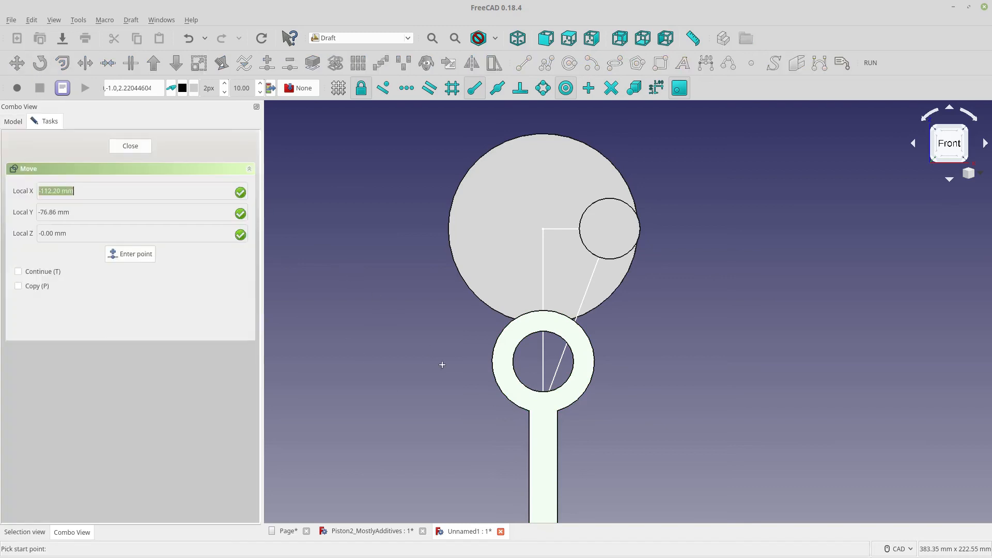
click(523, 337)
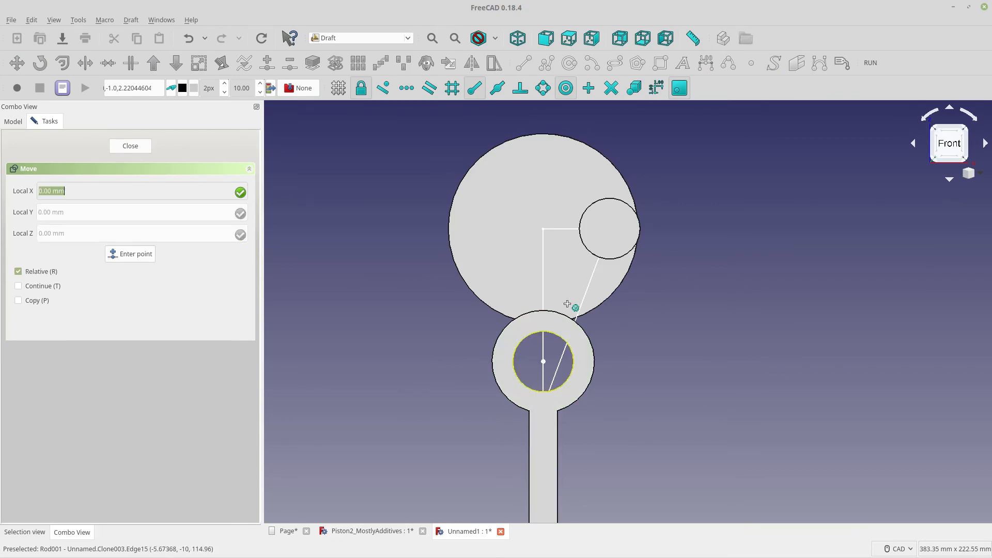
click(594, 250)
click(670, 329)
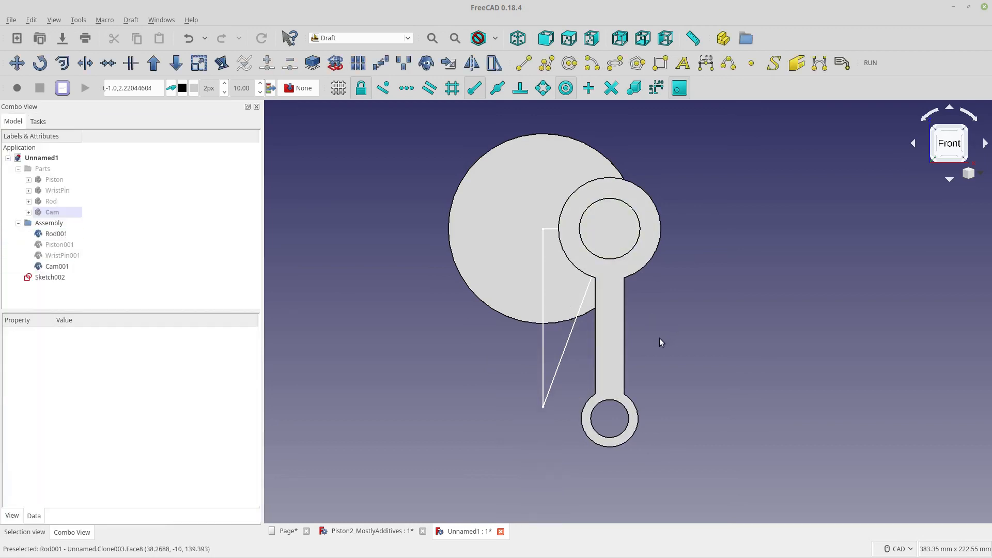
click(614, 332)
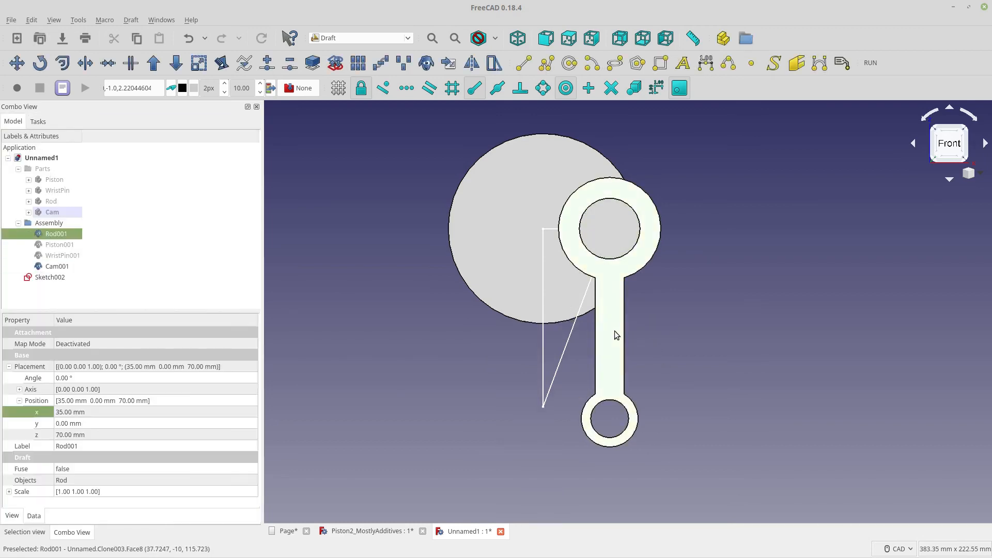
click(40, 63)
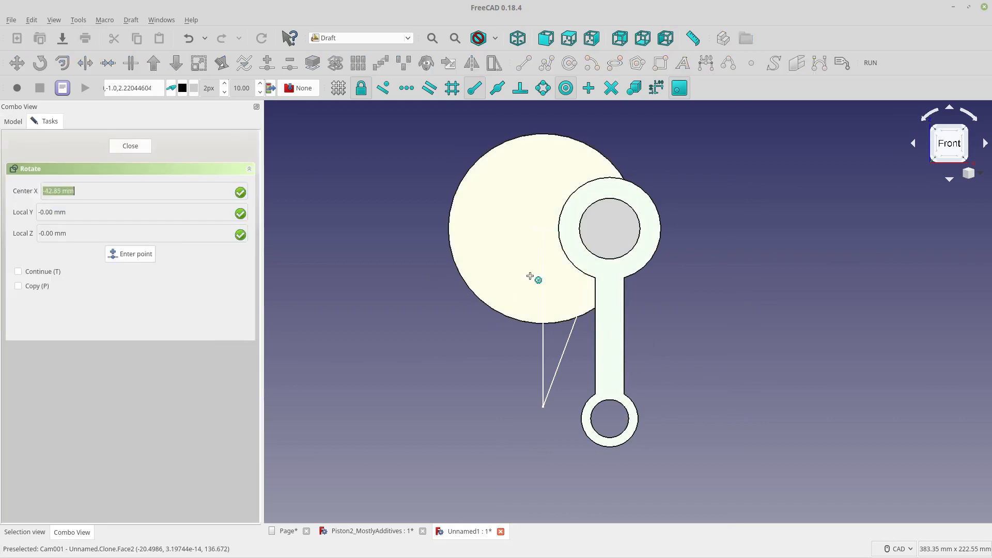
click(585, 246)
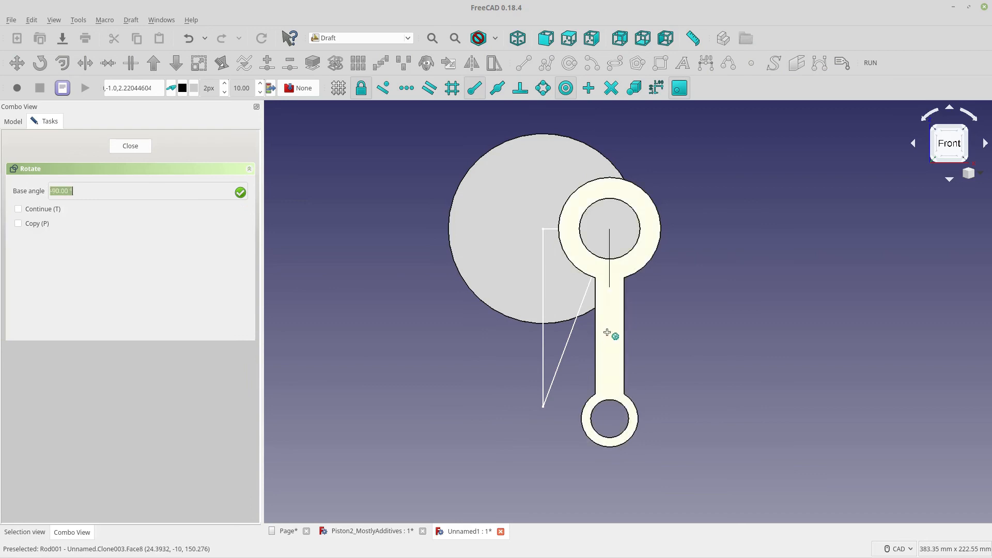
click(614, 400)
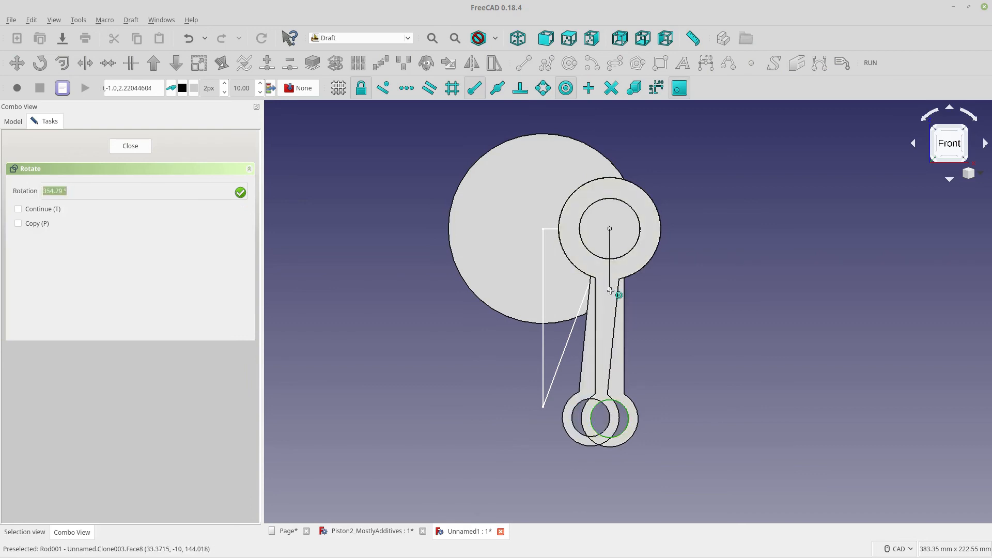
key(Escape)
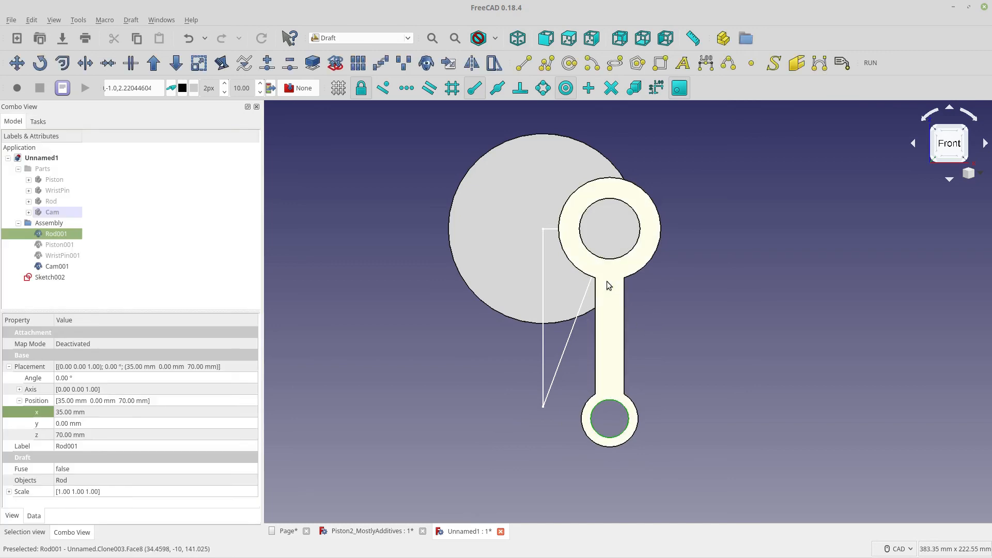
Step: Rotate the rod clone about the cam pin's centre, from its small hole's centre to the triangle's lower corner
click(40, 63)
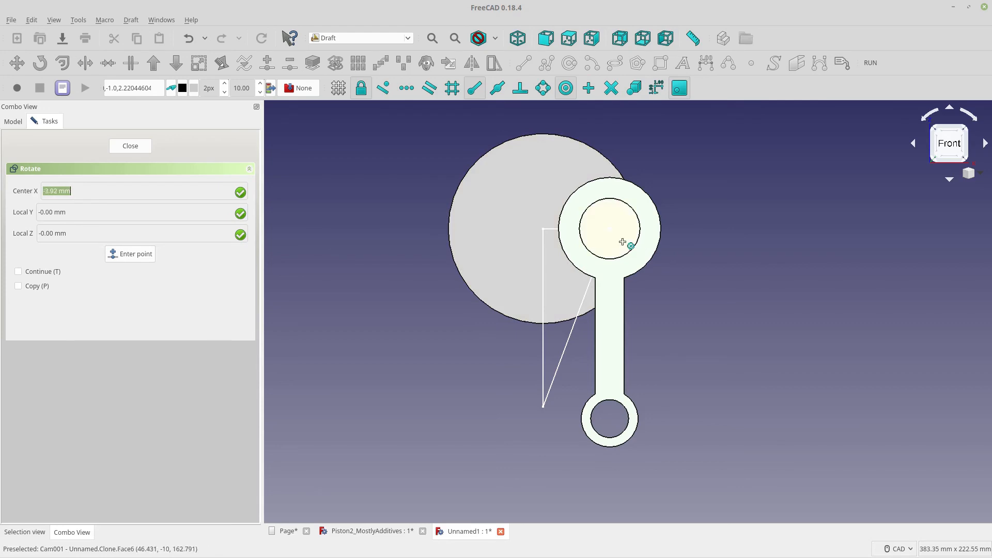
click(625, 240)
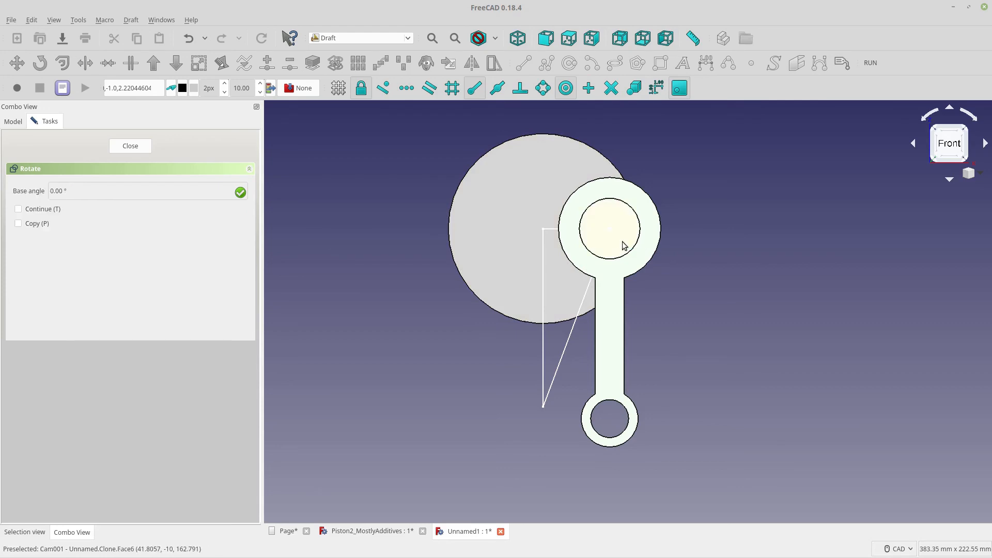
click(604, 401)
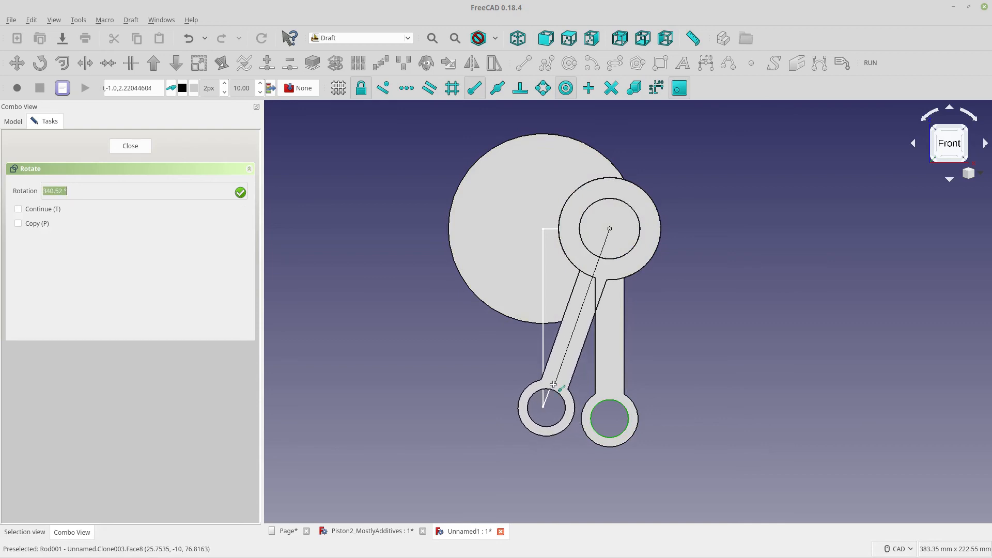
click(565, 394)
click(623, 404)
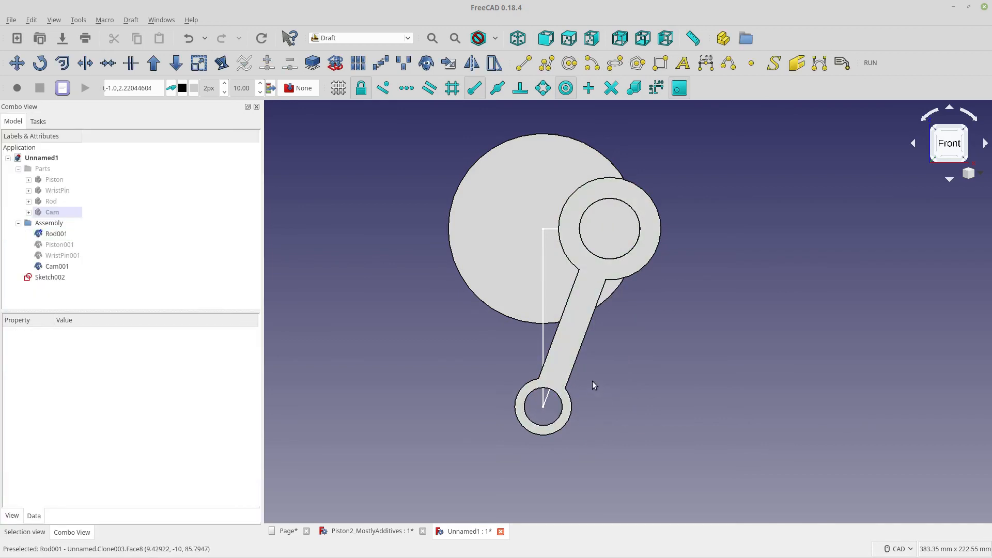
Step: Hide the rod clone and turn on the Draft grid
click(569, 336)
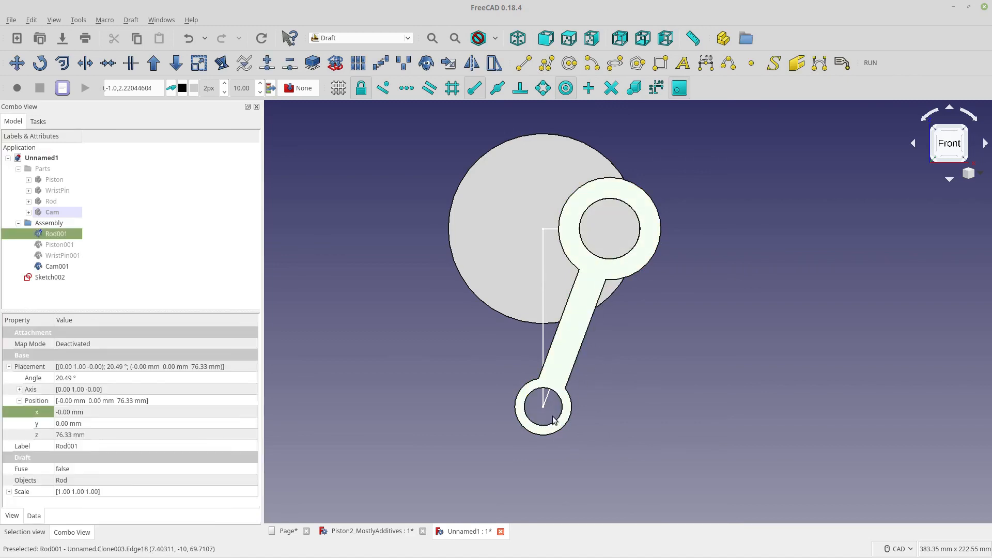
key(space)
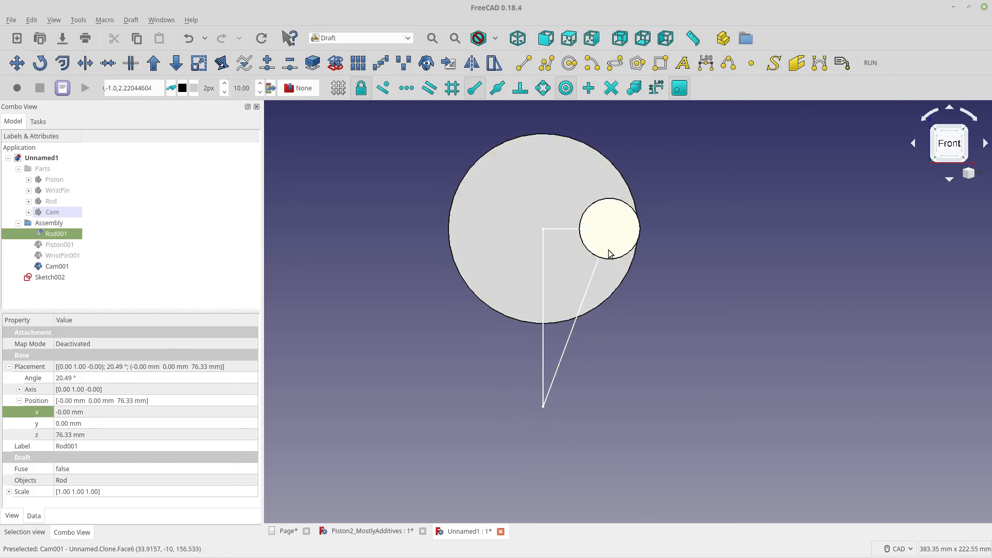
click(607, 243)
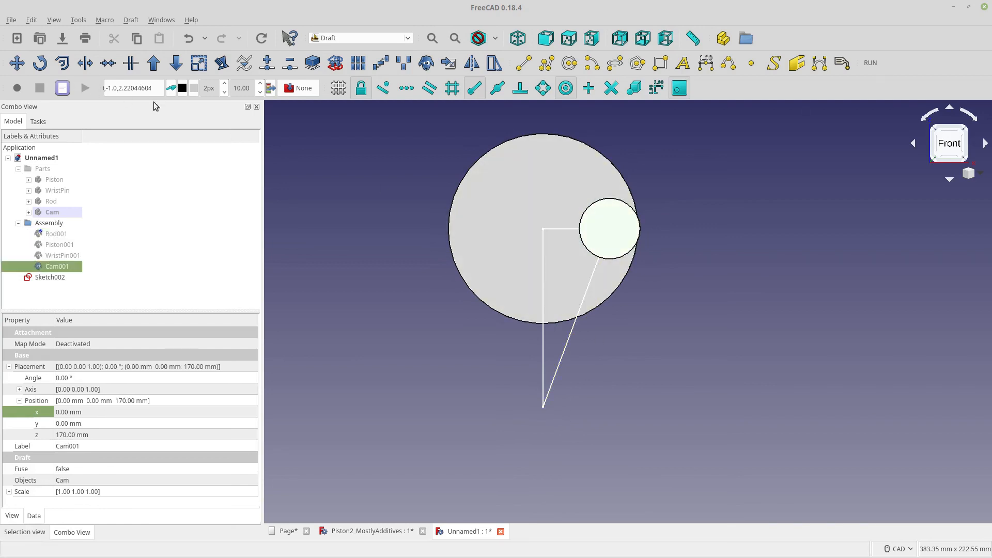
click(338, 88)
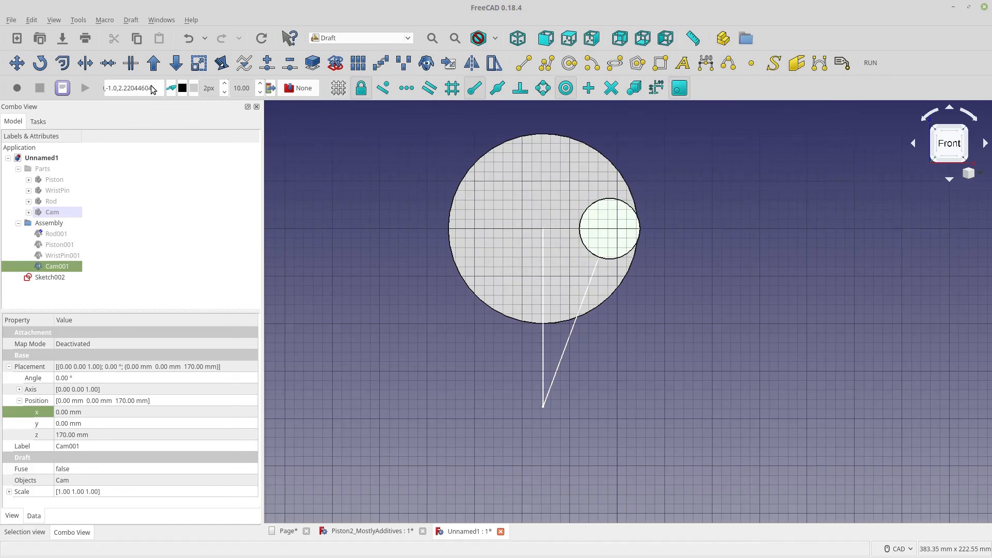
scroll(638, 274, down, 2)
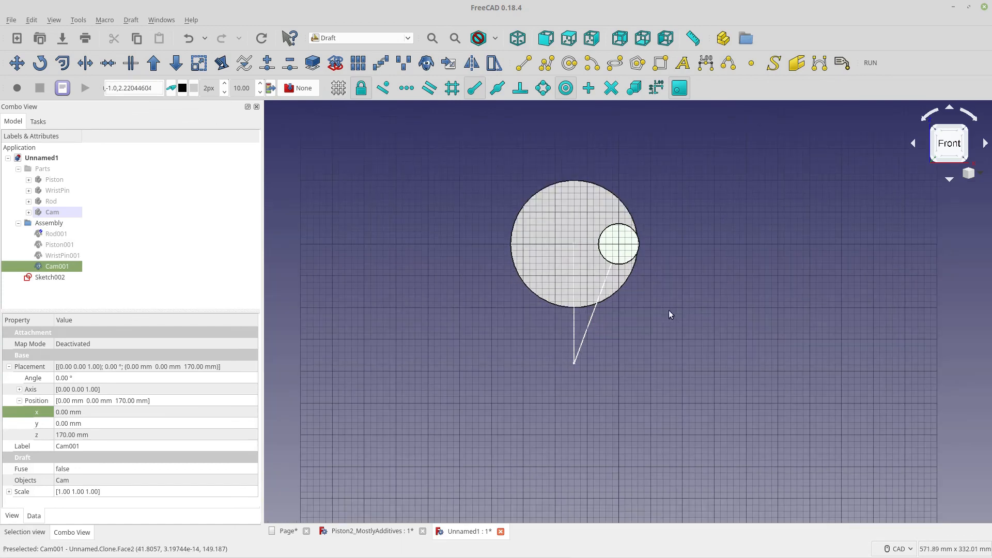
Step: Dimension the distance from the cam pin's centre to the triangle's lower corner, placing the dimension beside the slanted side
middle_drag(679, 355, 636, 342)
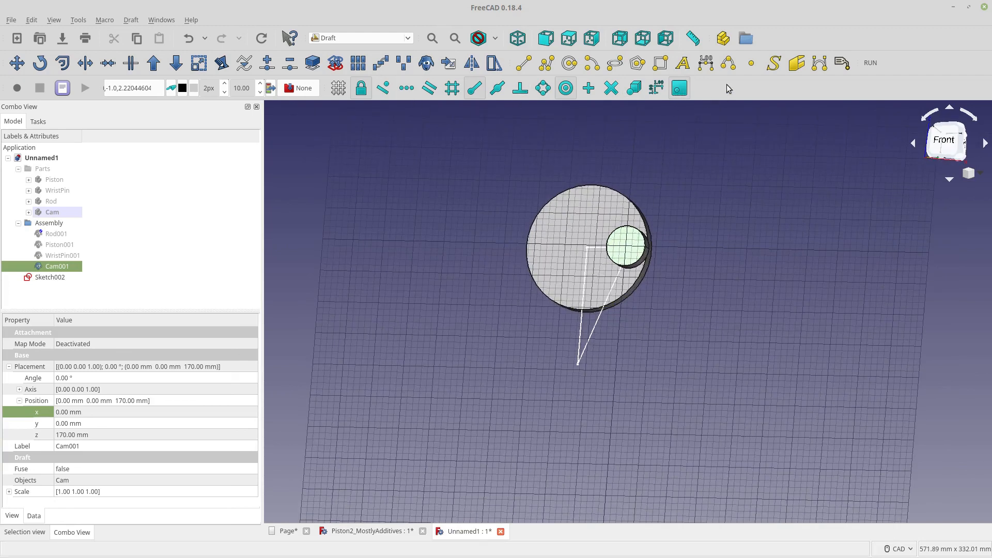
click(705, 62)
click(631, 257)
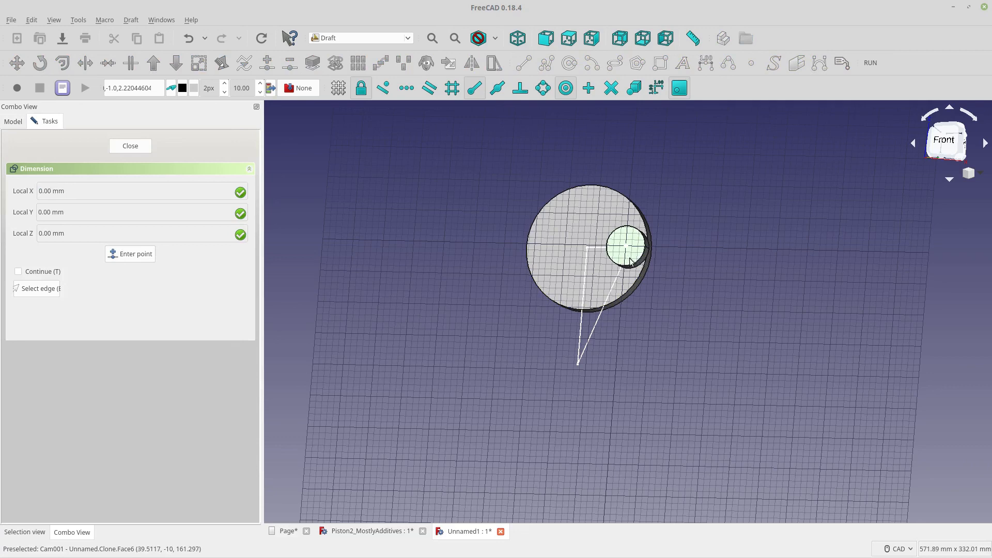
click(574, 361)
click(610, 374)
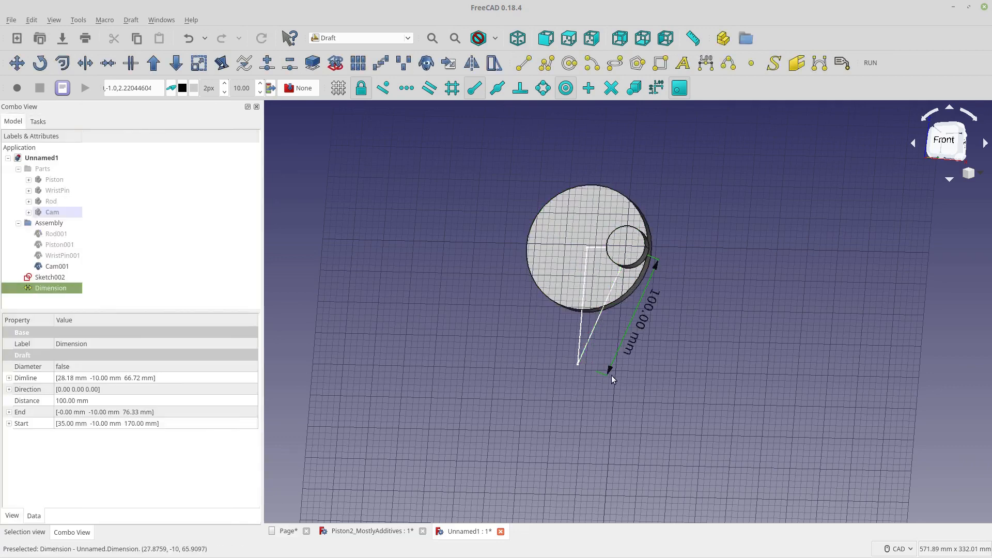
scroll(638, 351, up, 2)
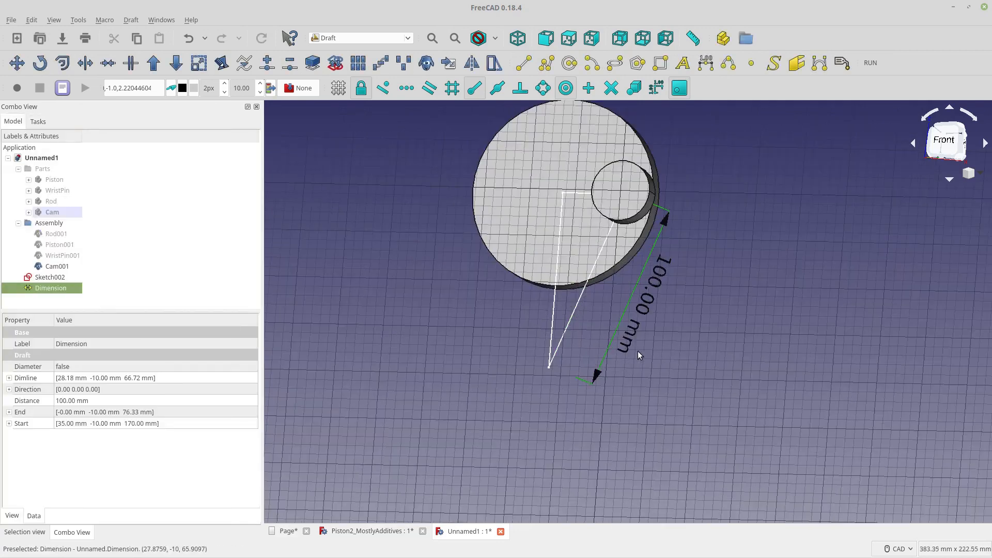
Step: Show the rod clone again and return to the front view
click(79, 252)
click(78, 238)
key(space)
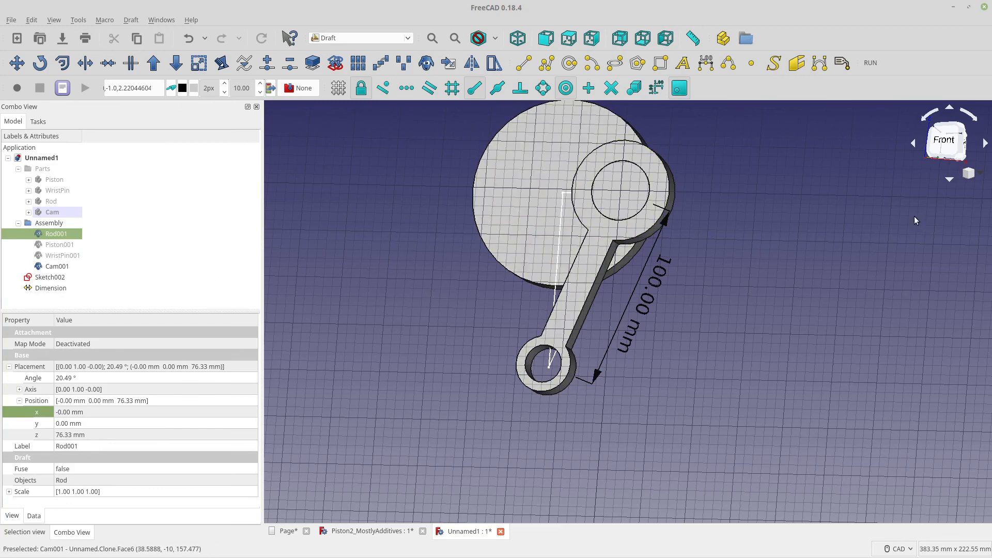
click(946, 146)
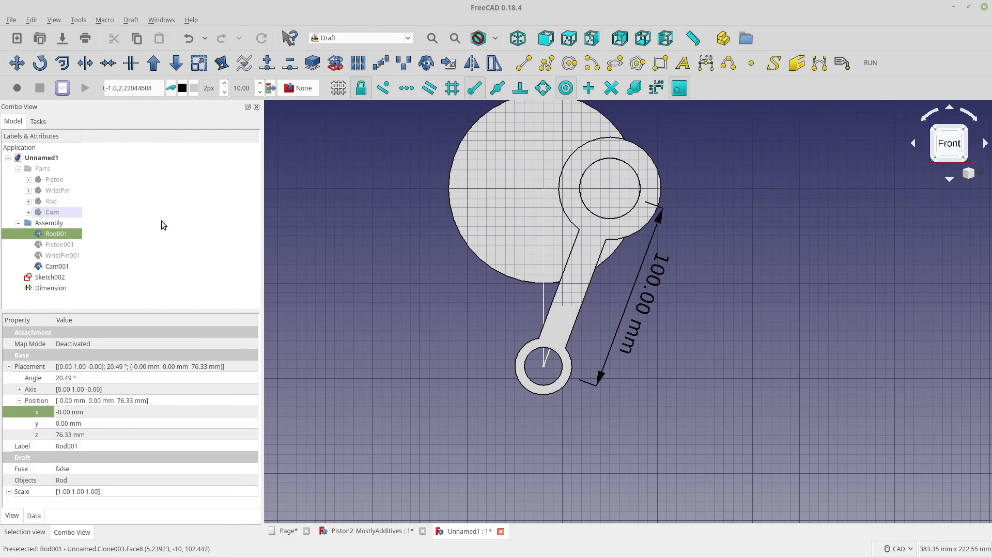
Step: Show the wrist pin clone and move it from its centre to the centre of the rod's small hole
click(79, 254)
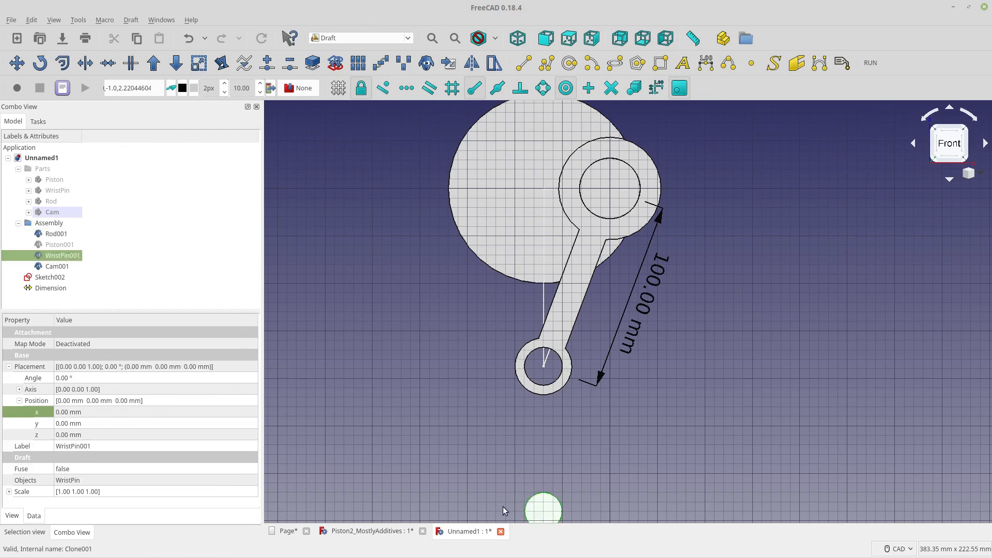
click(16, 62)
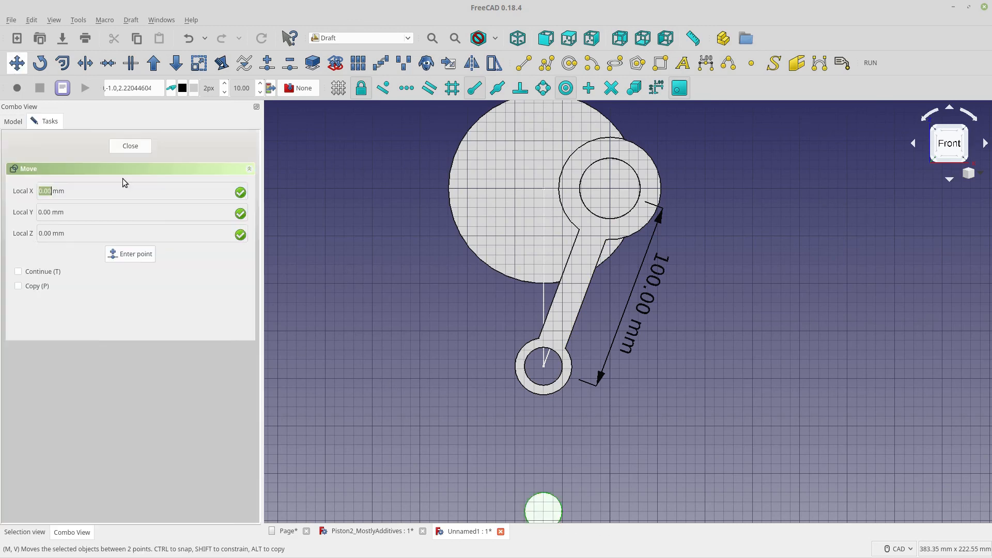
click(529, 499)
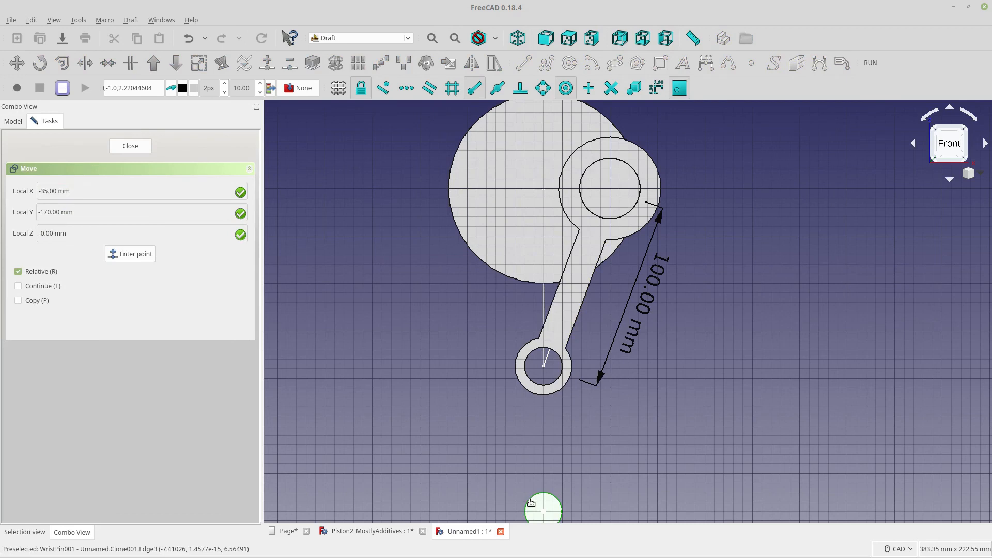
click(527, 375)
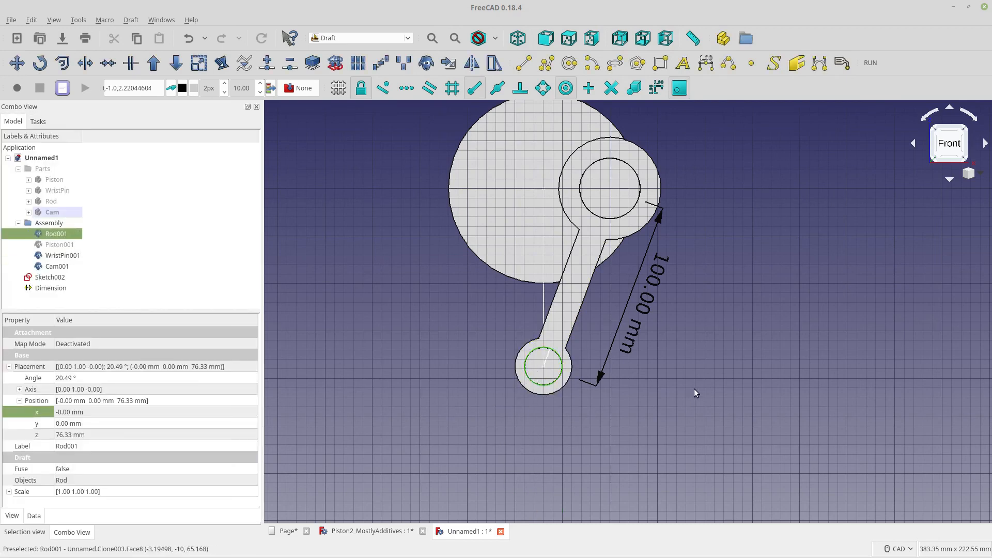
Step: Show the piston clone and move it from the centre of its pin hole to the centre of the wrist pin's end face
scroll(693, 389, down, 2)
middle_drag(720, 358, 689, 372)
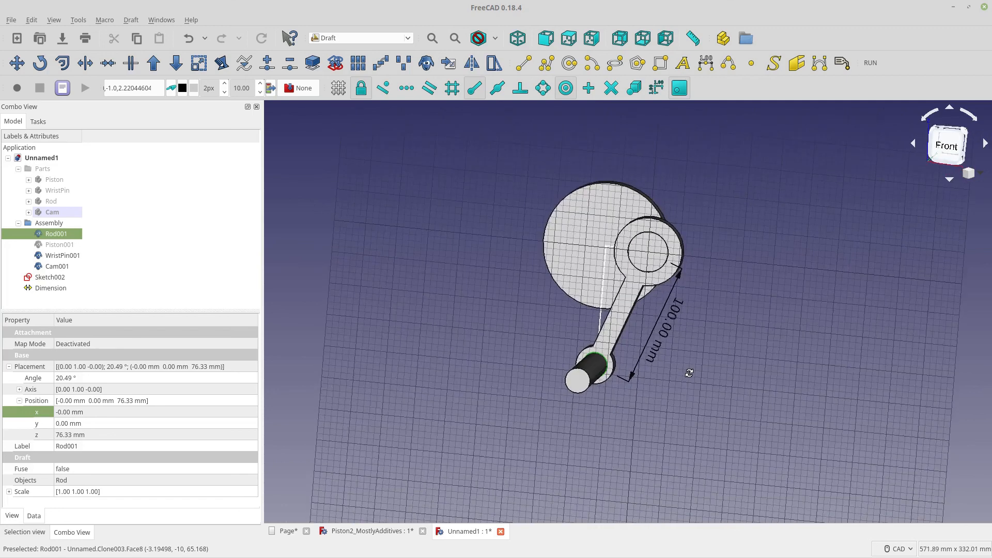
click(957, 127)
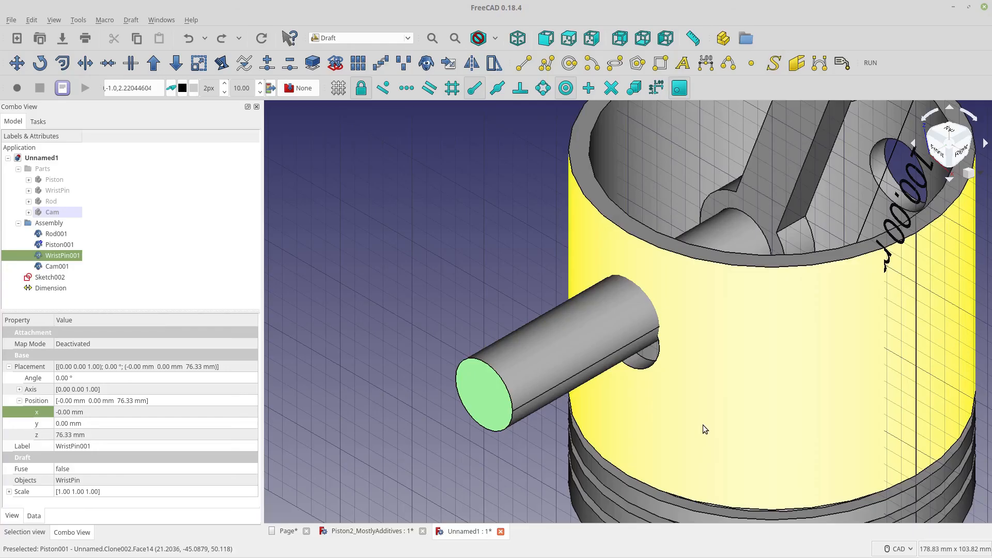
click(702, 424)
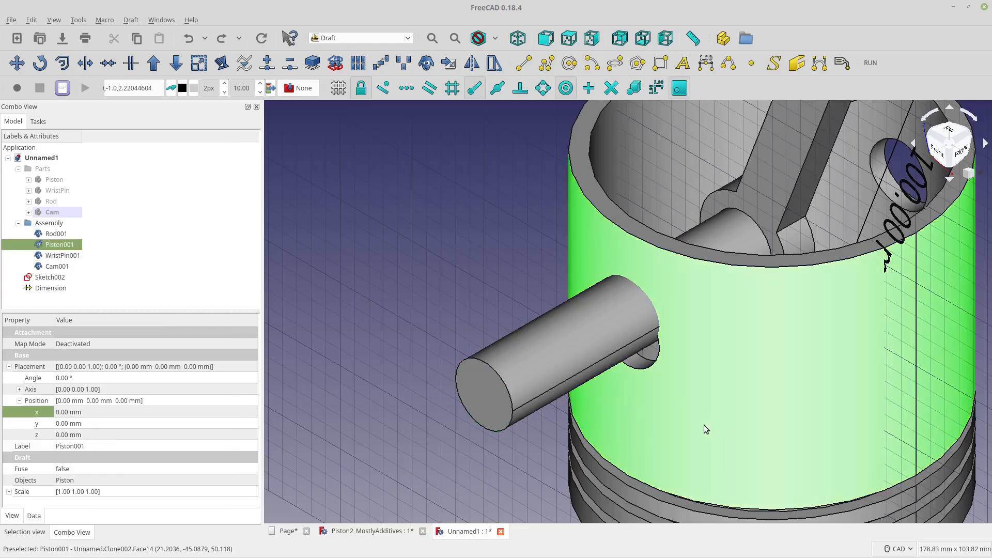
scroll(904, 440, up, 2)
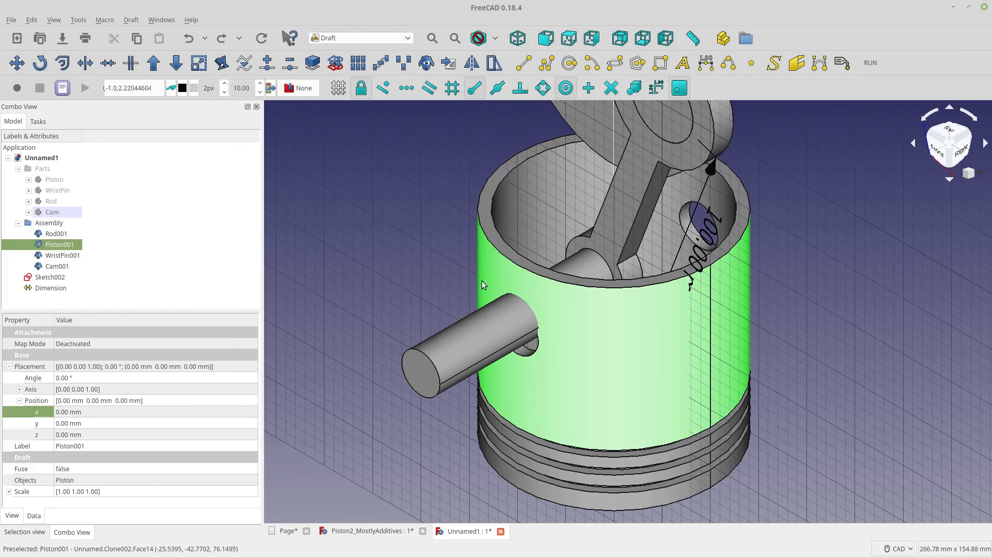
click(17, 63)
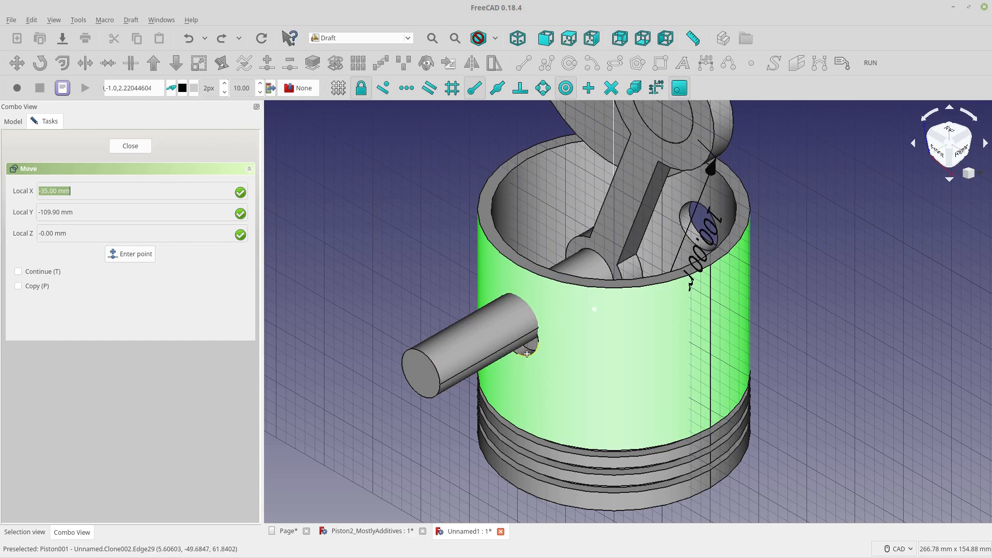
scroll(527, 352, up, 2)
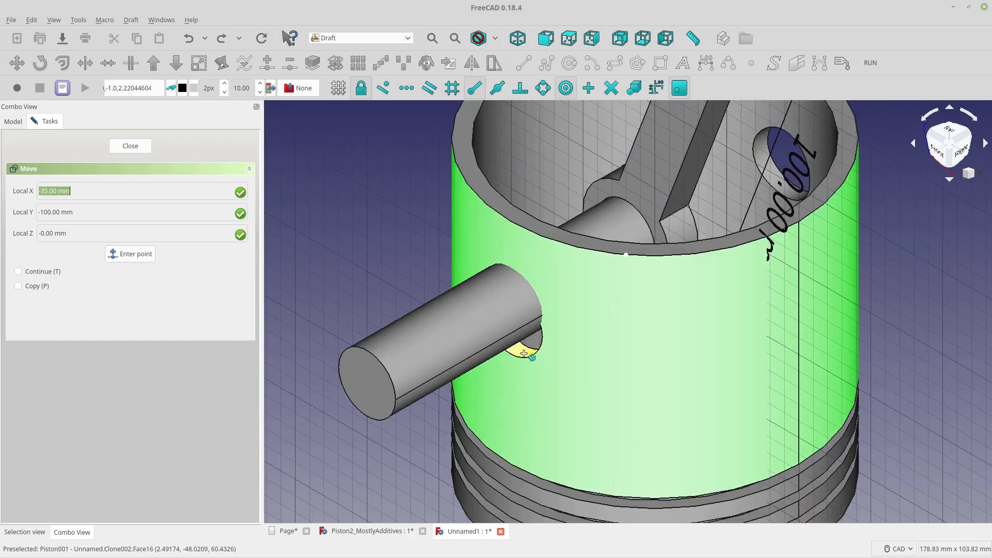
click(524, 354)
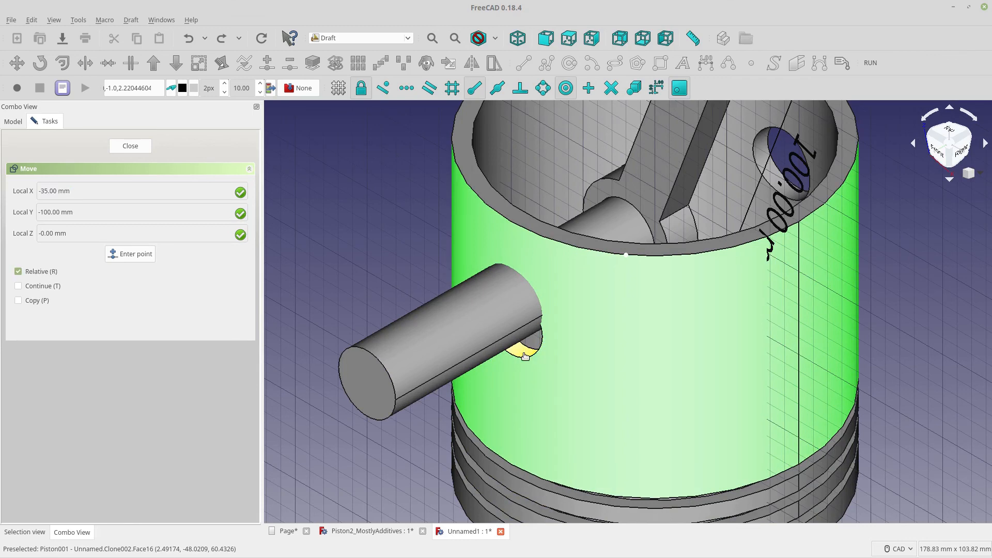
click(374, 372)
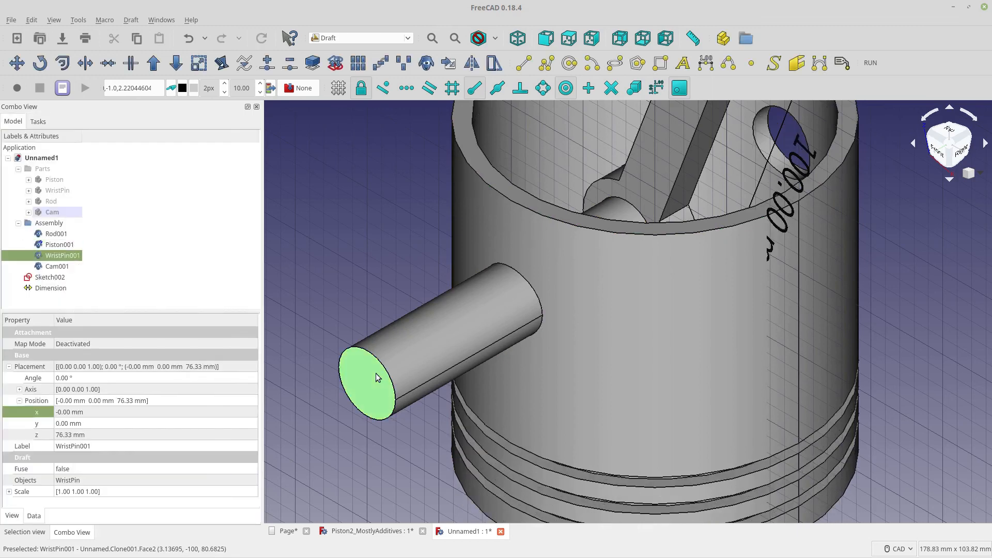
Step: Return to the front view and turn off the Draft grid
scroll(377, 380, down, 5)
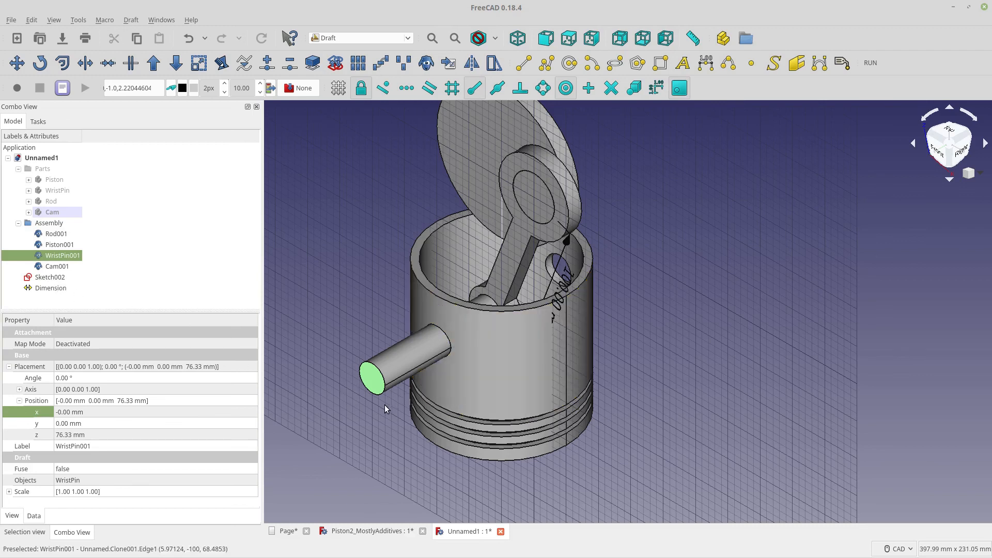
click(937, 153)
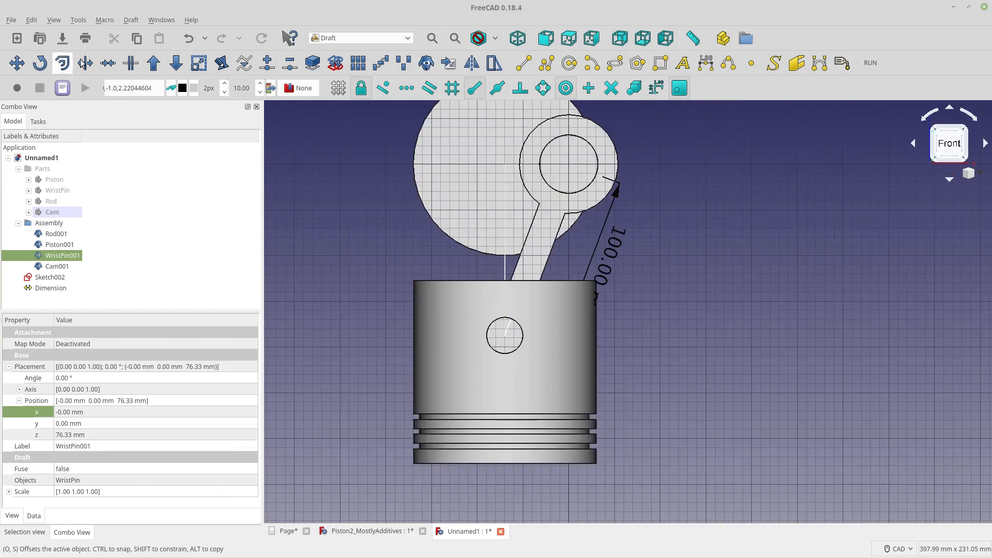
click(338, 87)
scroll(510, 380, up, 2)
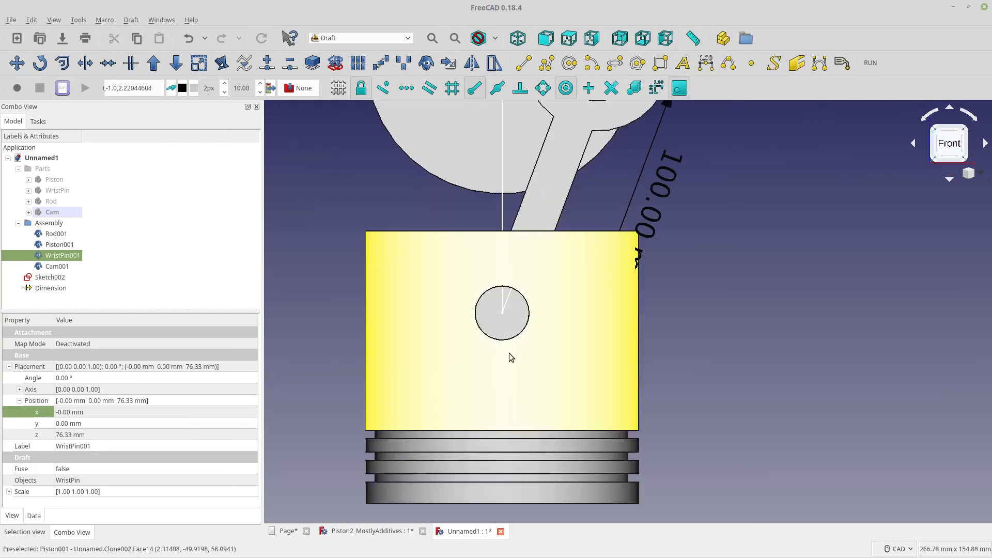
Step: Hide the rod and wrist pin clones to check the piston hole against the layout sketch's lower corner, and show both again
scroll(509, 354, up, 2)
scroll(506, 329, down, 3)
click(526, 338)
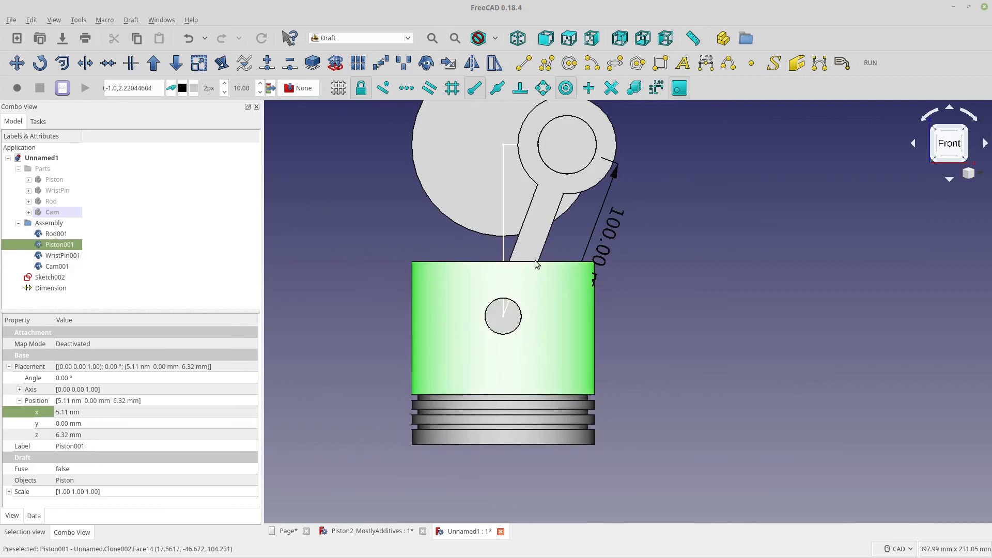
click(530, 251)
click(512, 312)
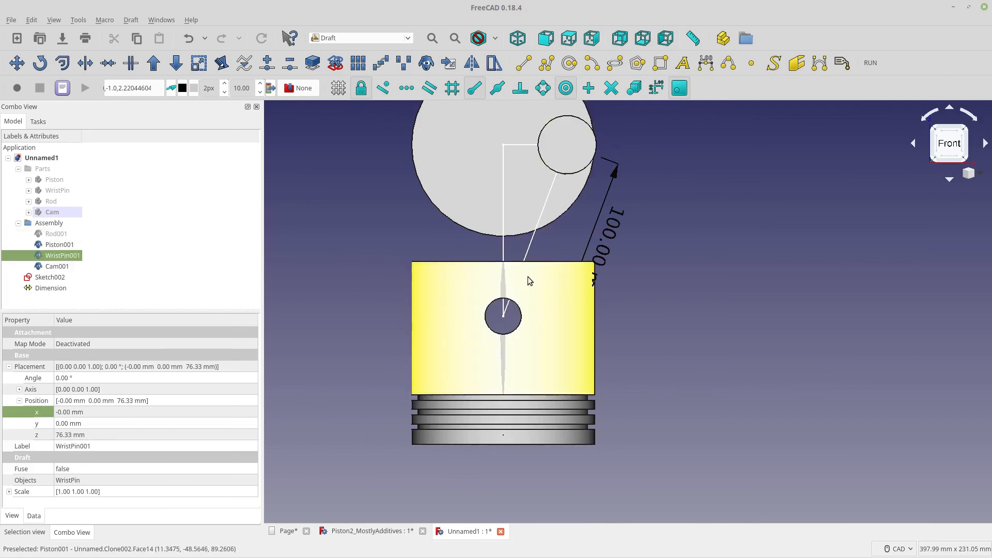
click(76, 234)
key(space)
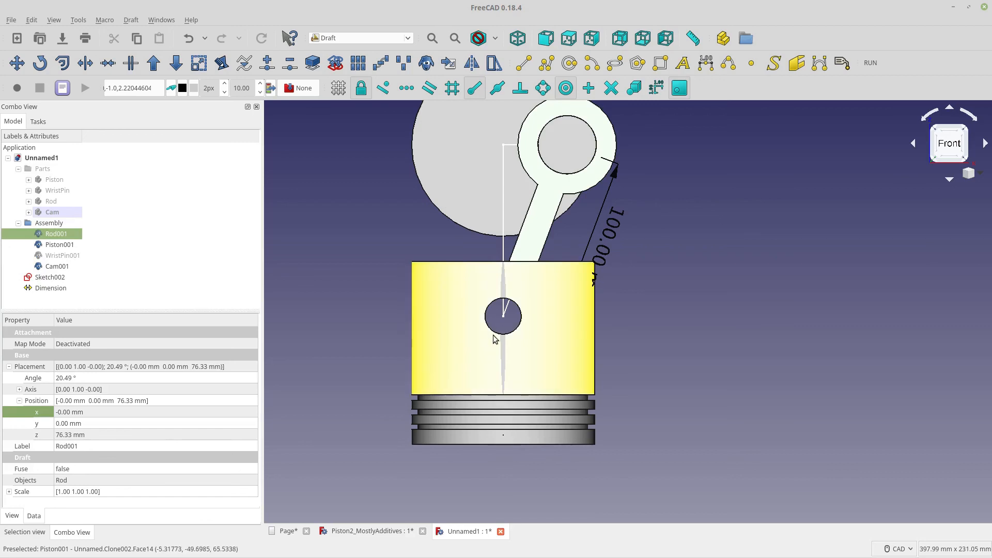
click(67, 256)
key(space)
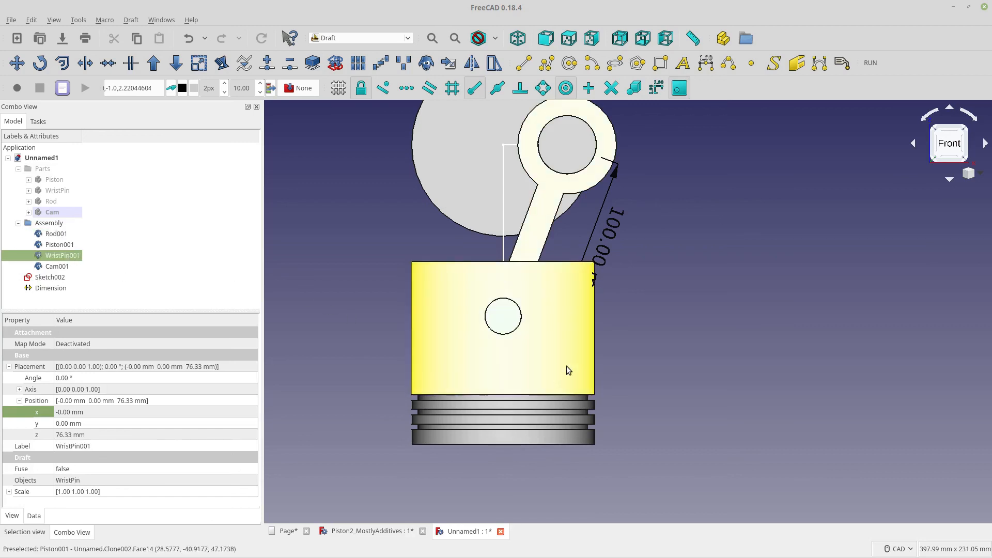
Step: Transform the wrist pin clone 50 mm along the positive Y axis so it sits inside the piston
click(522, 40)
right_click(71, 257)
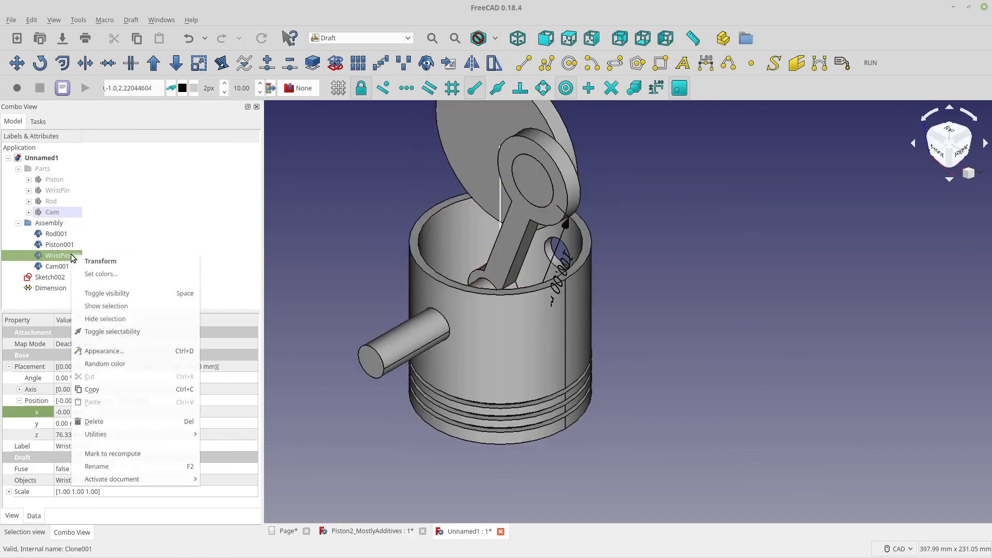
click(82, 261)
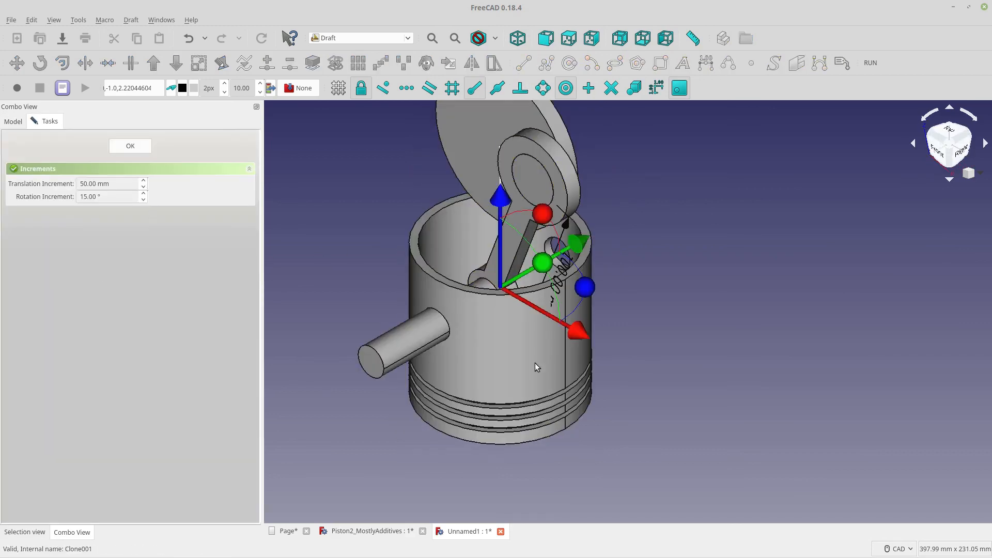
drag(576, 241, 640, 205)
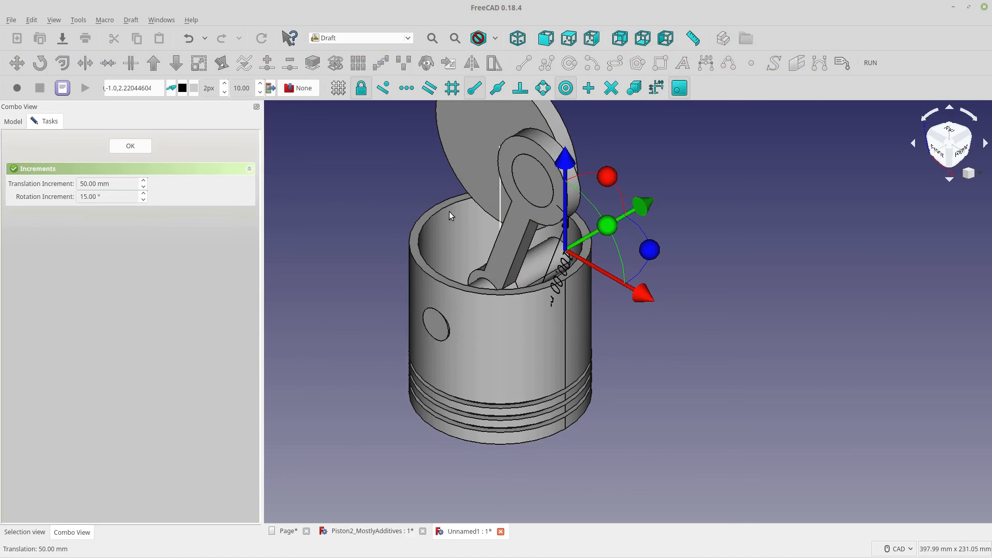
click(130, 146)
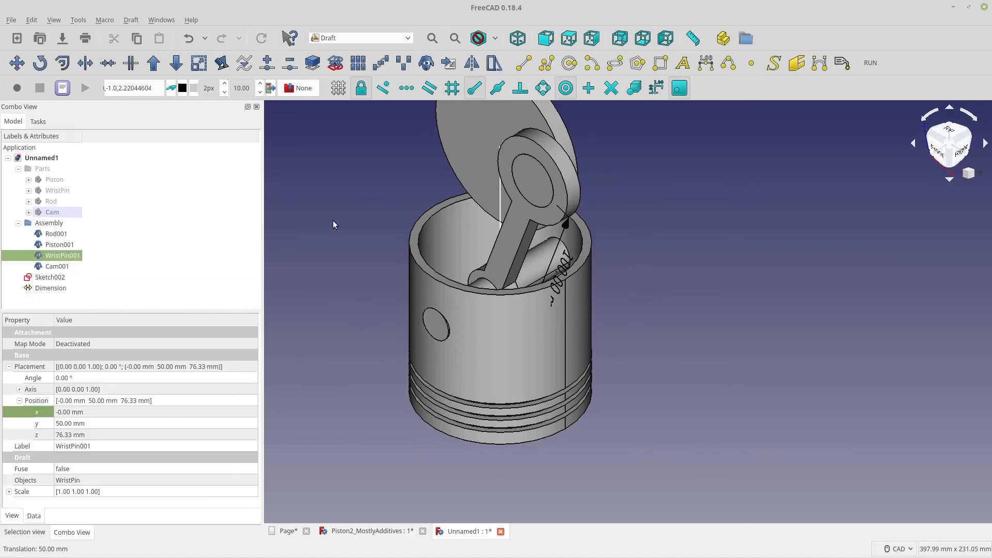
Step: Hide the dimension beside the rod and select the triangular layout sketch in the front view
scroll(324, 207, up, 2)
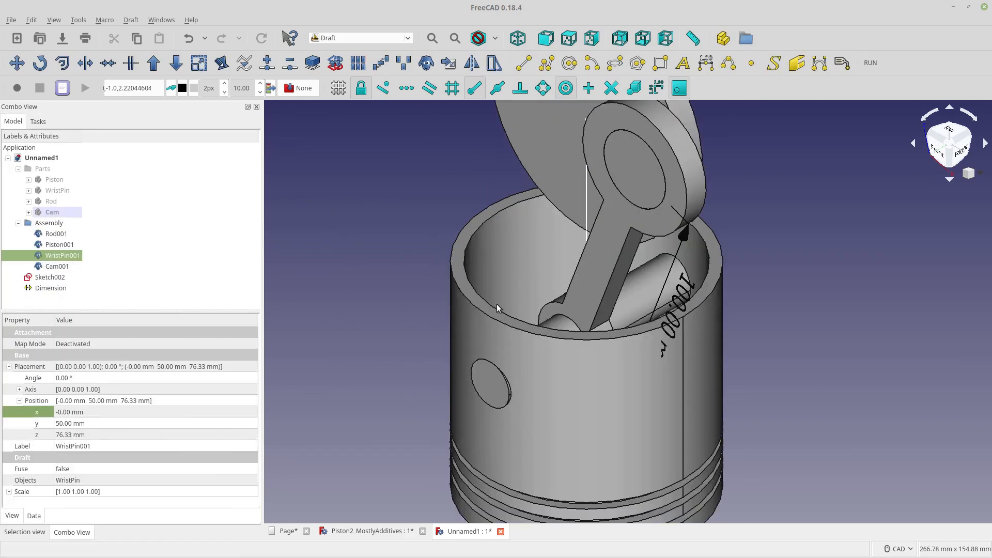
click(658, 305)
scroll(500, 295, down, 2)
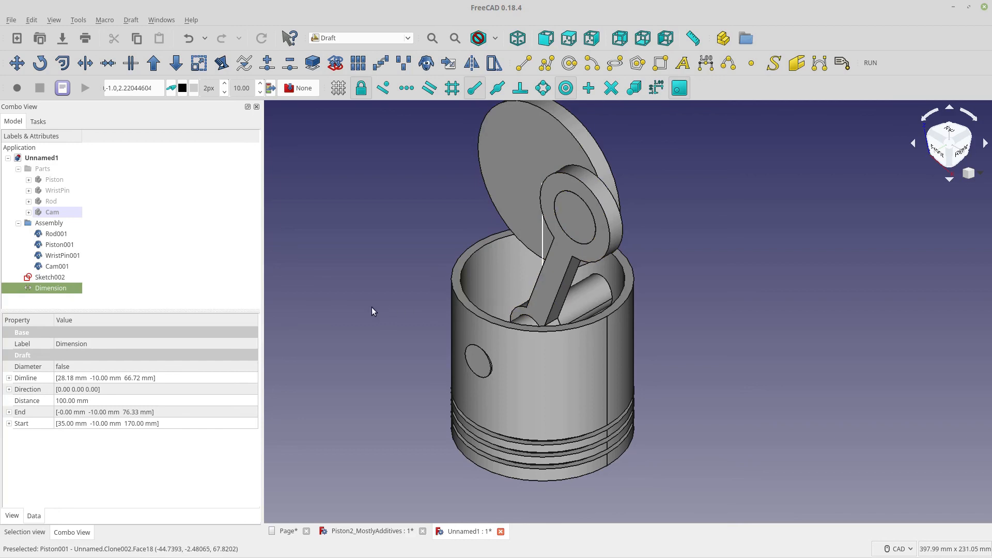
click(66, 275)
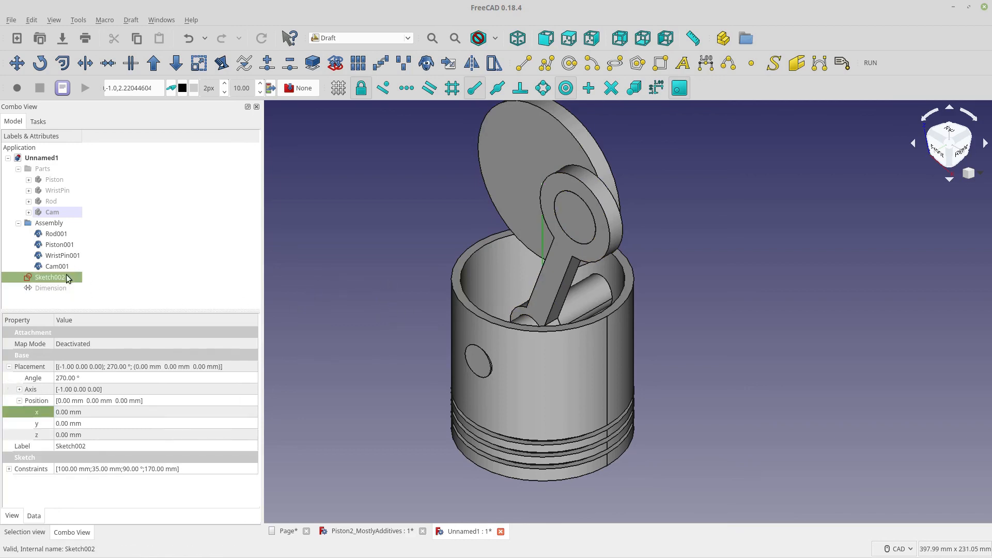
click(937, 152)
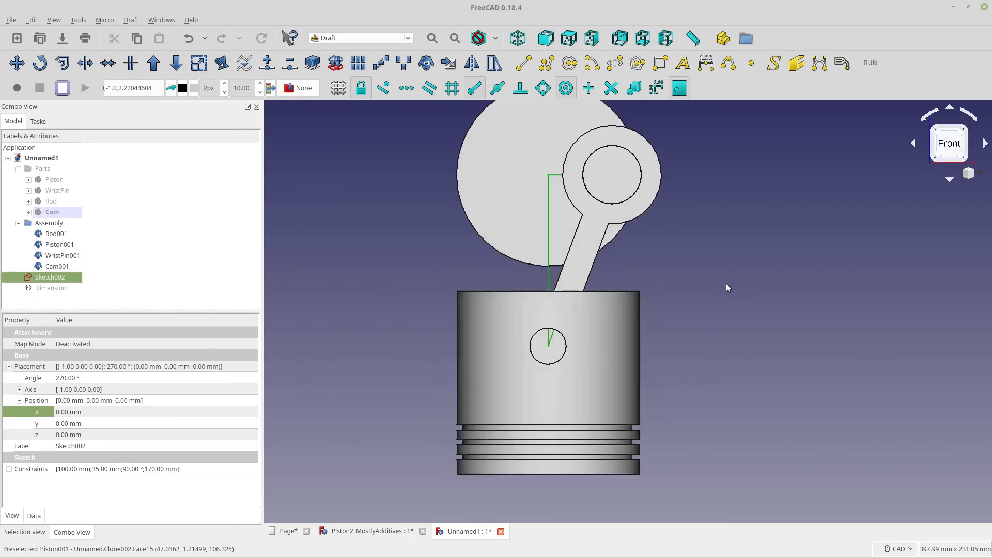
scroll(396, 241, down, 2)
scroll(362, 231, up, 2)
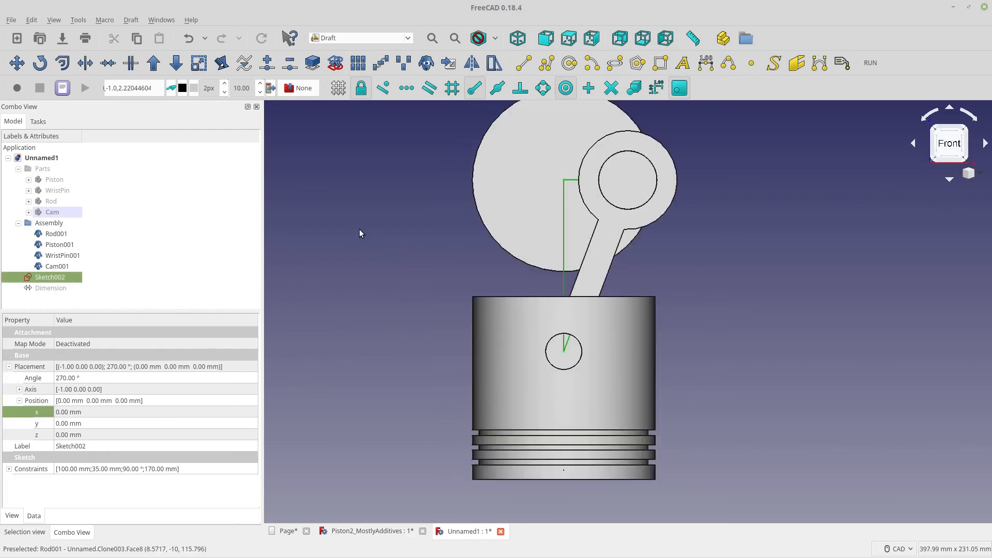